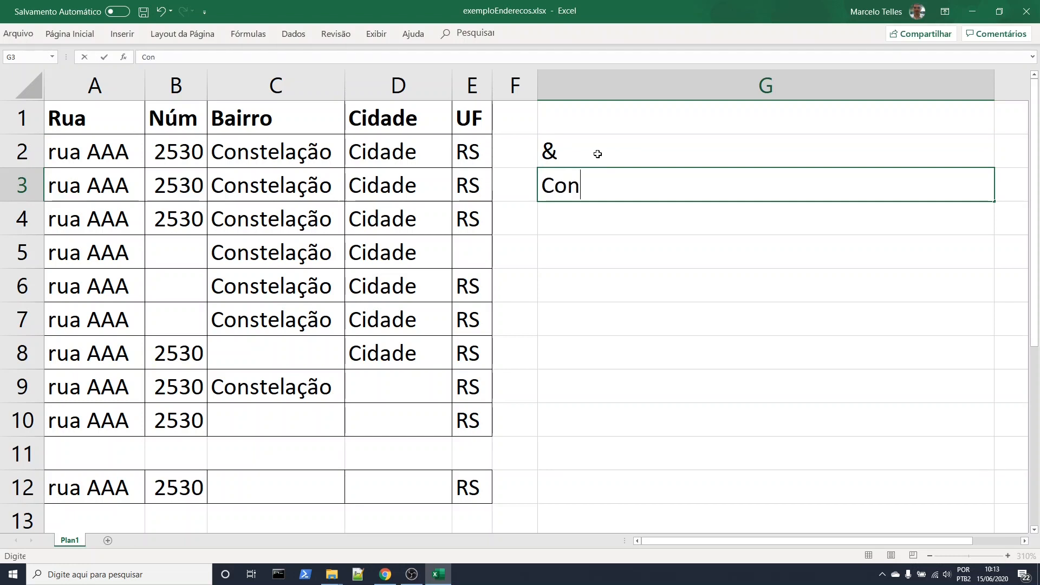
# List Concatenar, SE and TEXTO as notes in cells G3 to G5, below the ampersand
pyautogui.write('nar')
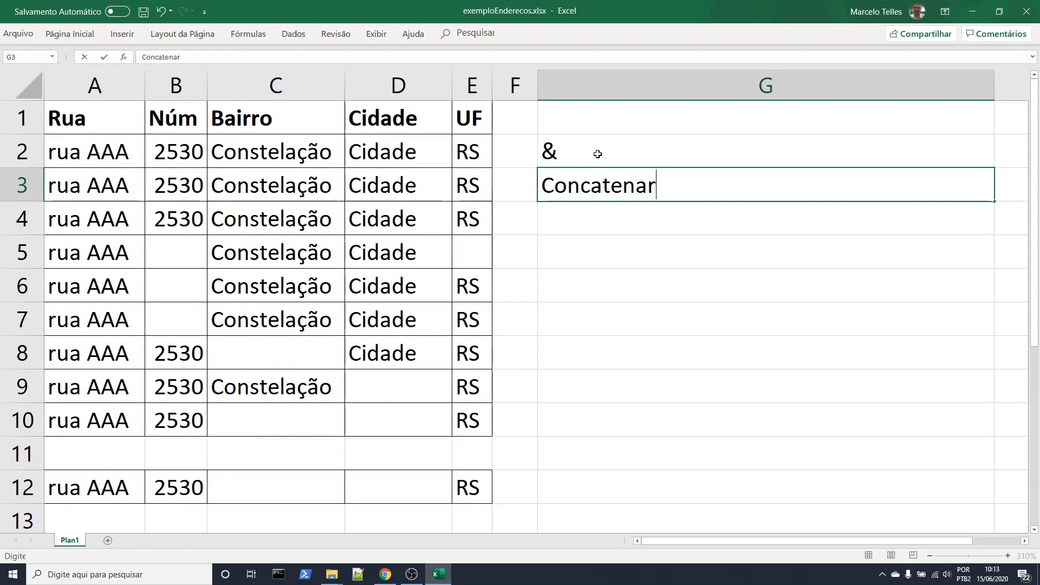
pyautogui.press('Return')
pyautogui.write('SE')
pyautogui.press('Return')
pyautogui.write('TEXTO')
# Clear the notes from cells G2 to G5
pyautogui.moveTo(598, 154); pyautogui.dragTo(602, 254)
pyautogui.press('Delete')
pyautogui.click(619, 303)
# Examine the address fields in row 2 and the blank number, district and city cells in rows 5 to 10
pyautogui.click(123, 157)
pyautogui.click(185, 151)
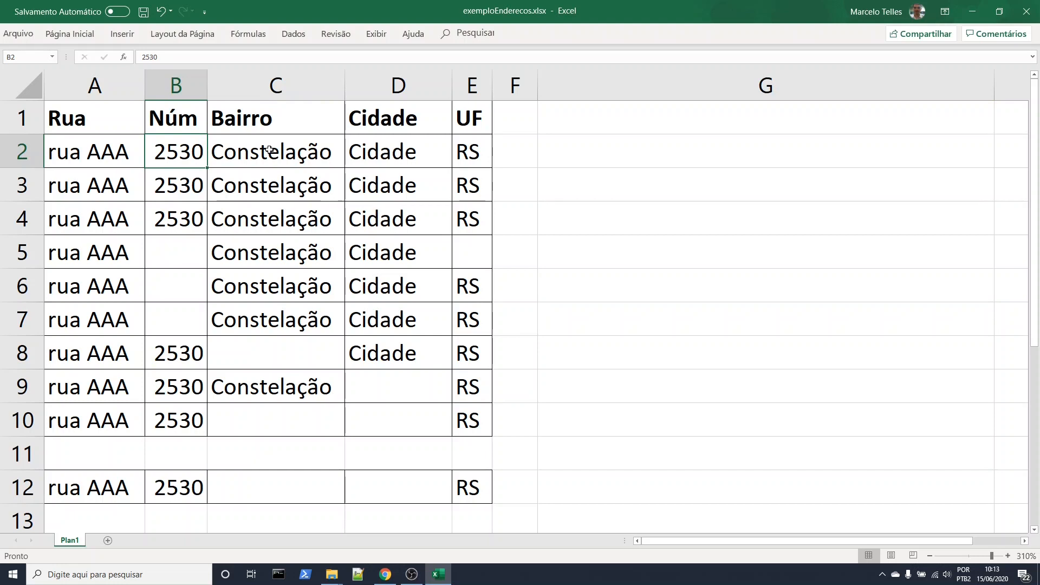
pyautogui.click(271, 151)
pyautogui.click(353, 156)
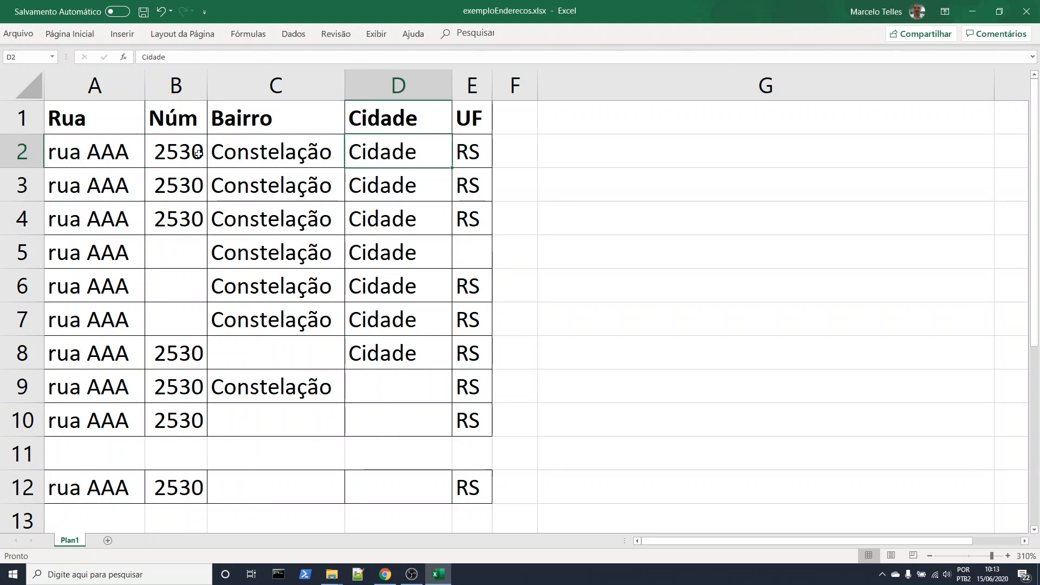
pyautogui.click(163, 150)
pyautogui.click(246, 145)
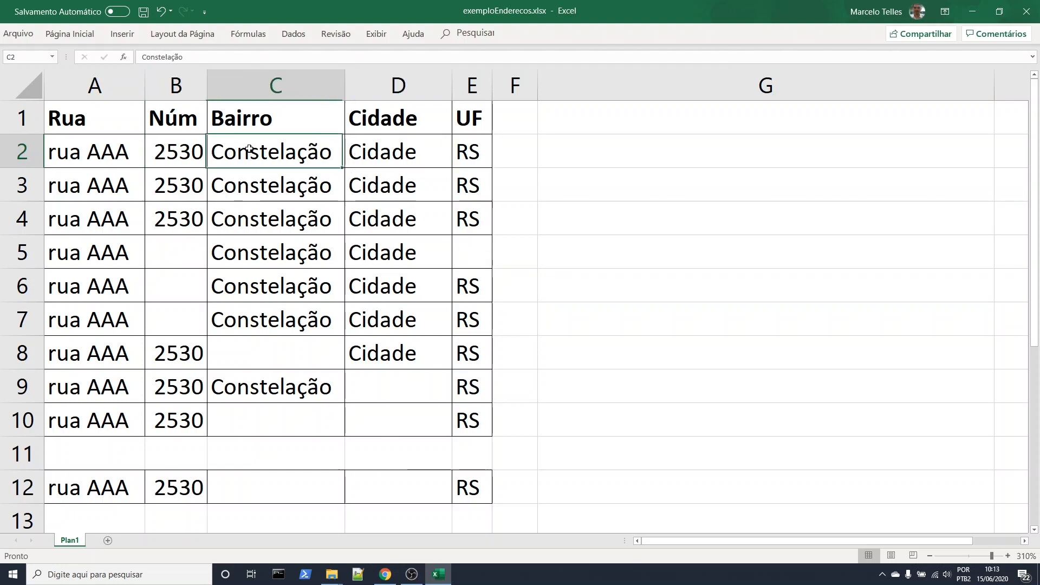
pyautogui.click(179, 256)
pyautogui.click(179, 286)
pyautogui.click(179, 317)
pyautogui.click(314, 358)
pyautogui.click(377, 387)
pyautogui.click(397, 413)
# Review the row 2 address cells from street to state against the empty destination cell G2
pyautogui.click(596, 177)
pyautogui.click(598, 161)
pyautogui.moveTo(162, 152); pyautogui.dragTo(380, 144)
pyautogui.click(539, 150)
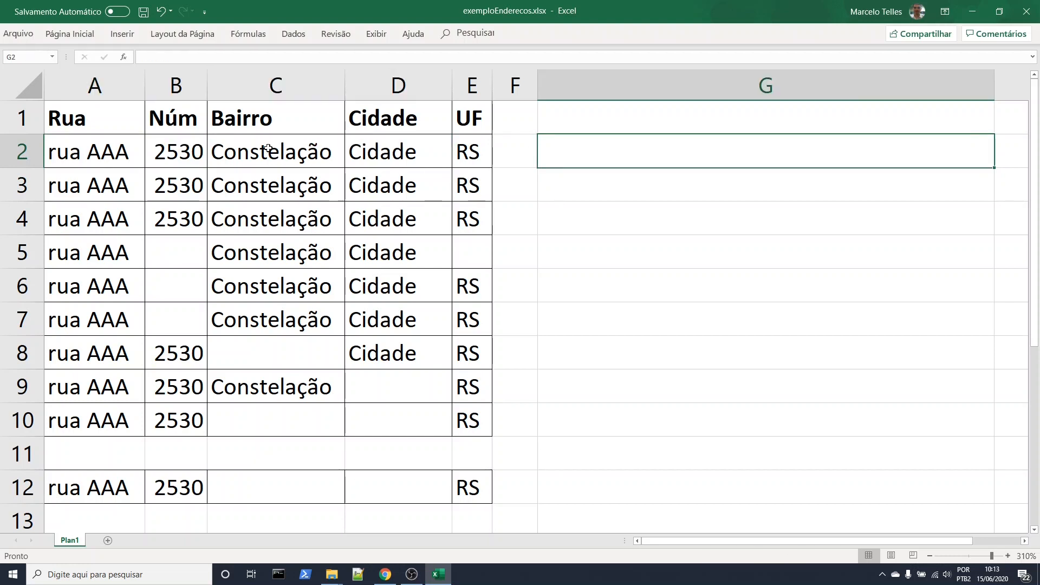
pyautogui.moveTo(124, 154); pyautogui.dragTo(410, 146)
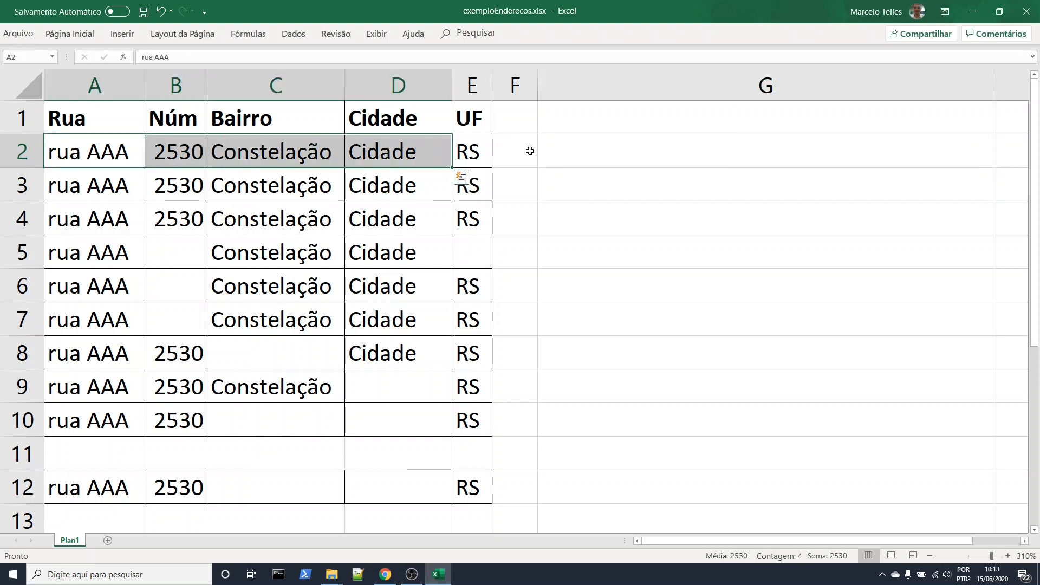
pyautogui.click(594, 158)
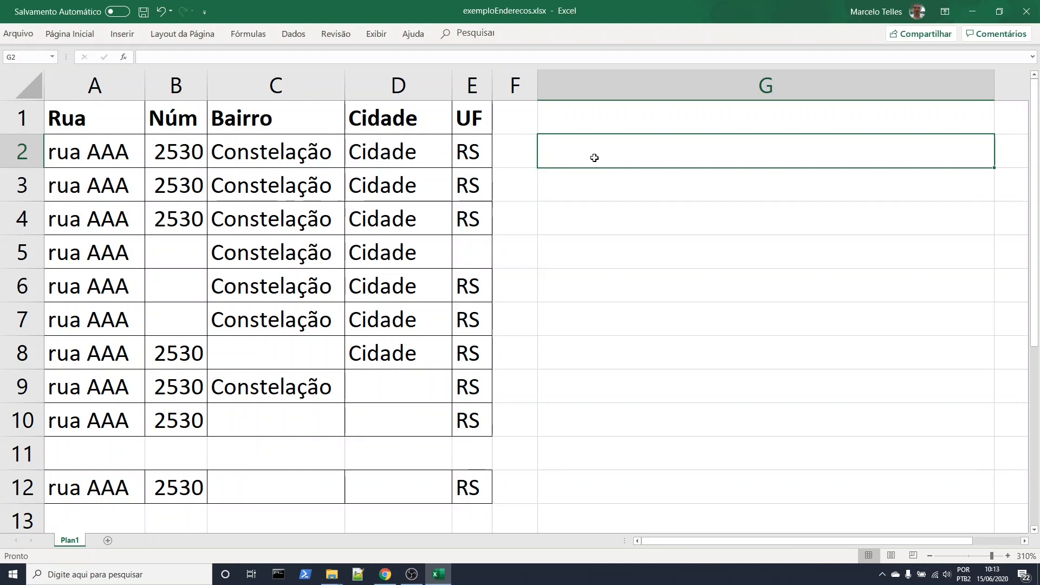
pyautogui.moveTo(140, 154); pyautogui.dragTo(477, 153)
# Join the row 2 address fields in G2 with the formula =A2&B2&C2&D2&E2
pyautogui.click(610, 151)
pyautogui.write('=')
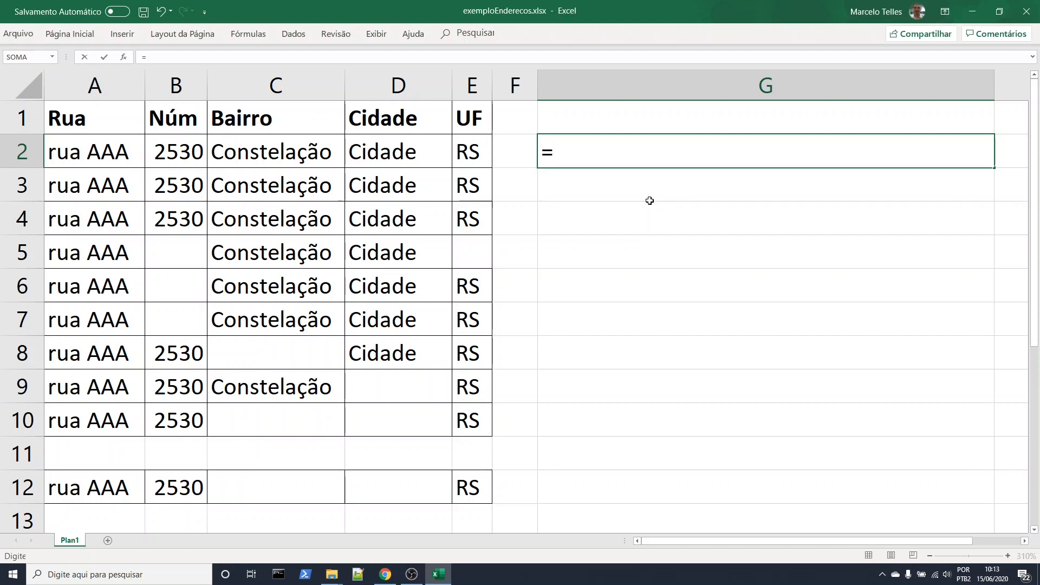
pyautogui.click(87, 151)
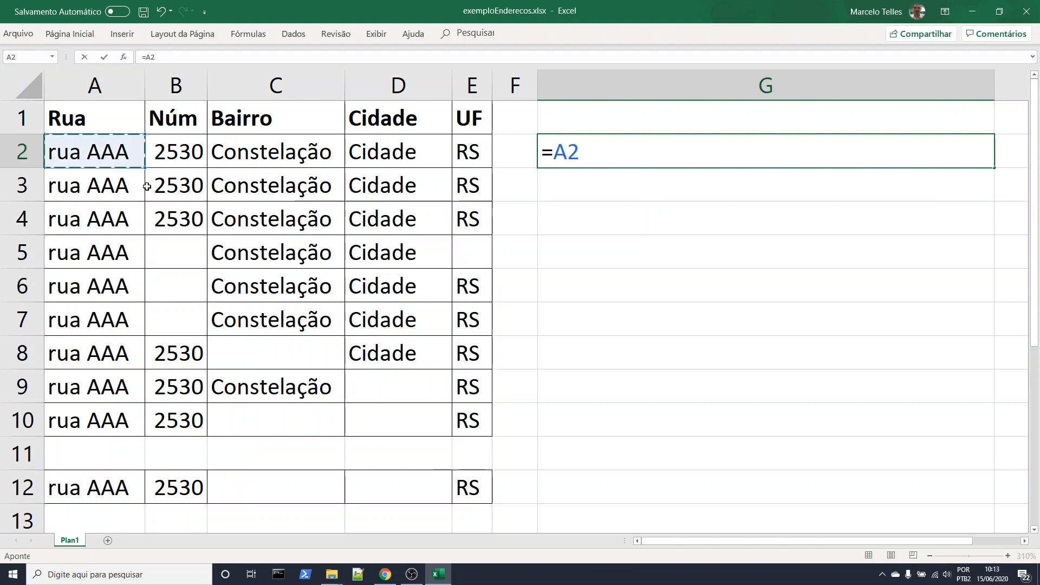
pyautogui.write('&')
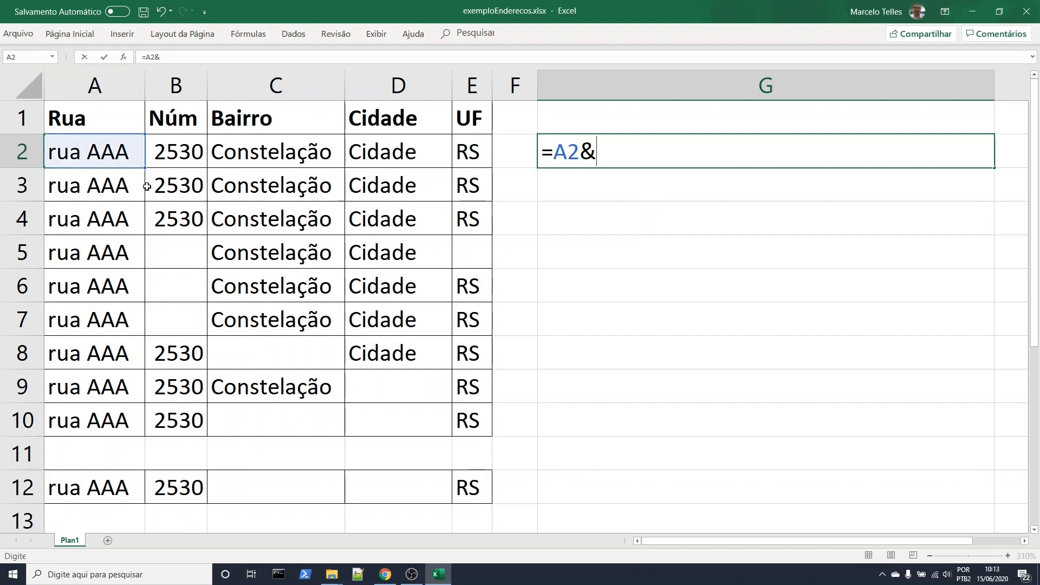
pyautogui.click(169, 152)
pyautogui.write('&')
pyautogui.click(234, 149)
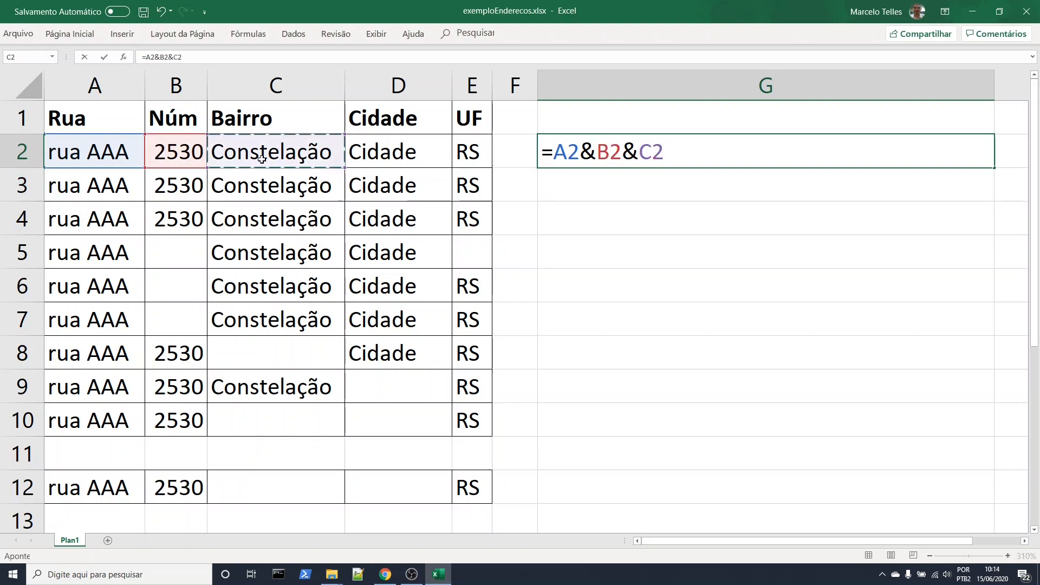
pyautogui.write('&')
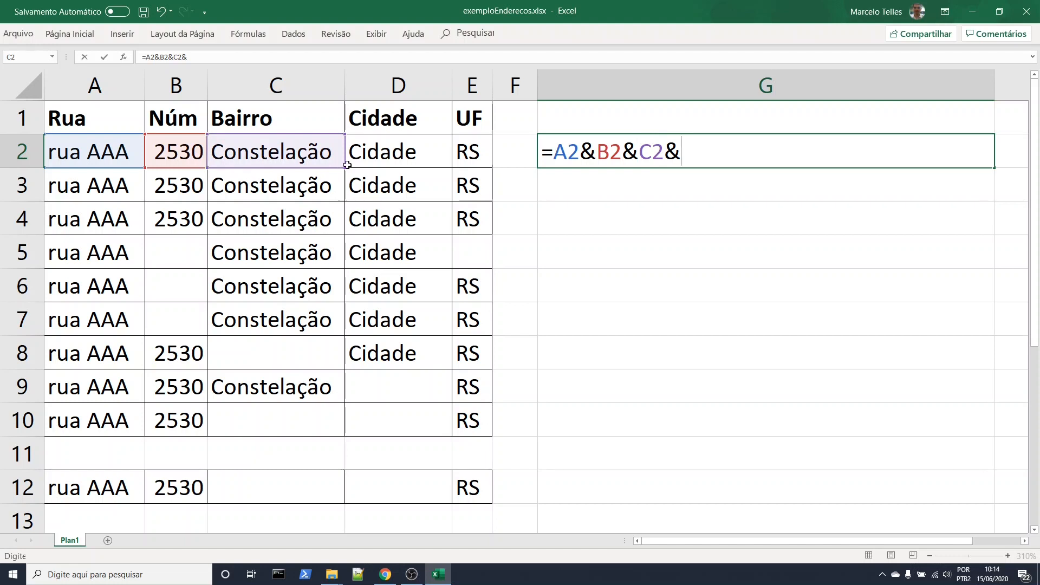
pyautogui.click(394, 158)
pyautogui.write('&')
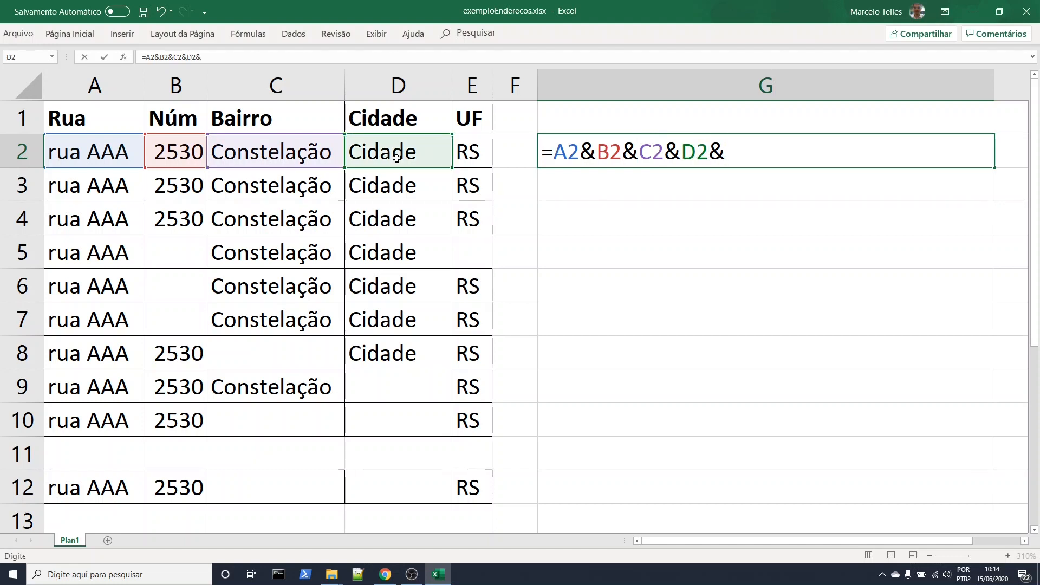
pyautogui.click(467, 156)
pyautogui.press('Return')
pyautogui.click(653, 281)
pyautogui.click(577, 158)
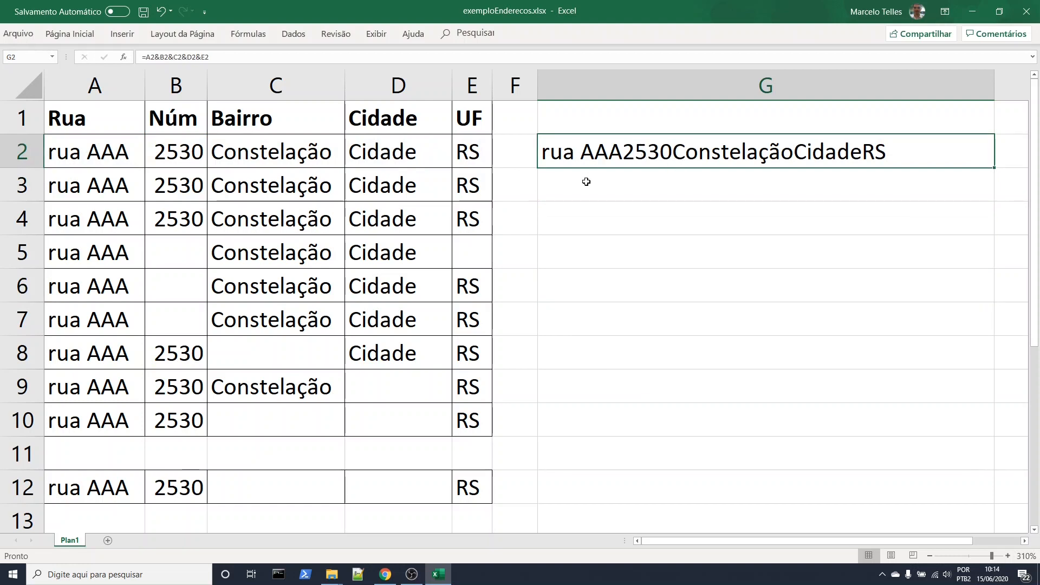
# Start a formula in G3 with the CONCATENAR function
pyautogui.click(630, 190)
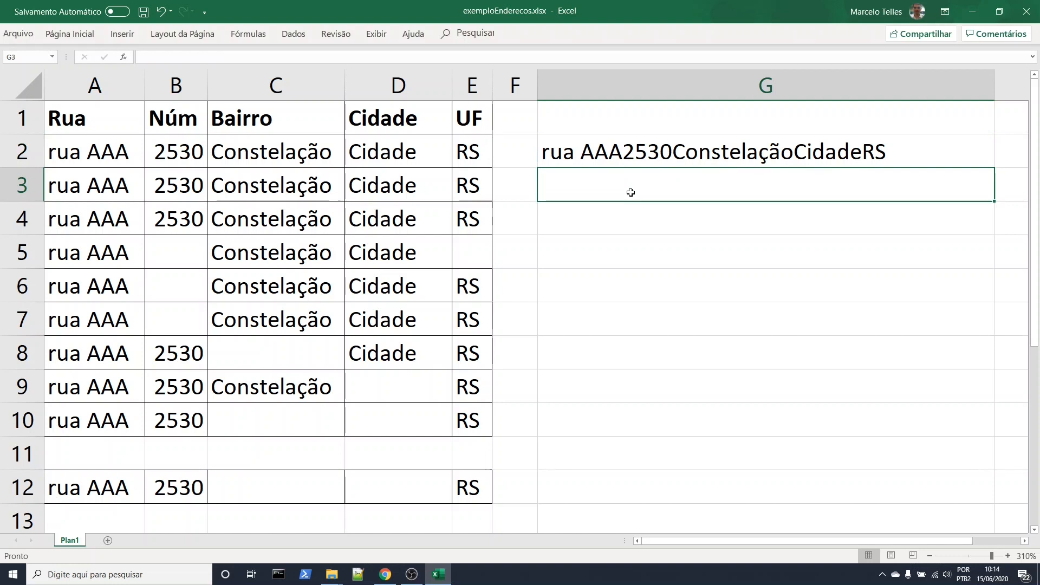
pyautogui.write('=c')
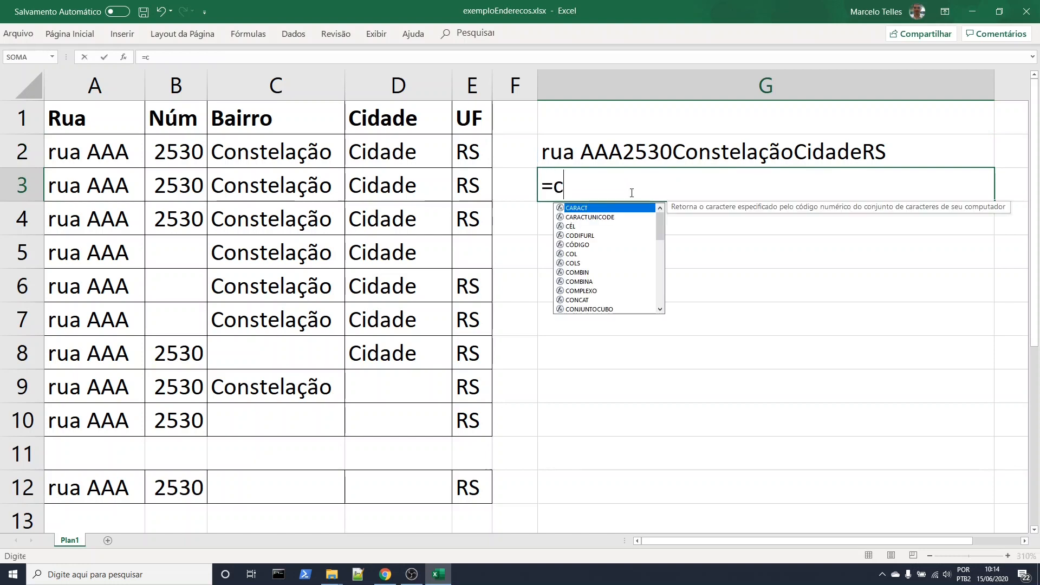
pyautogui.write('onaca')
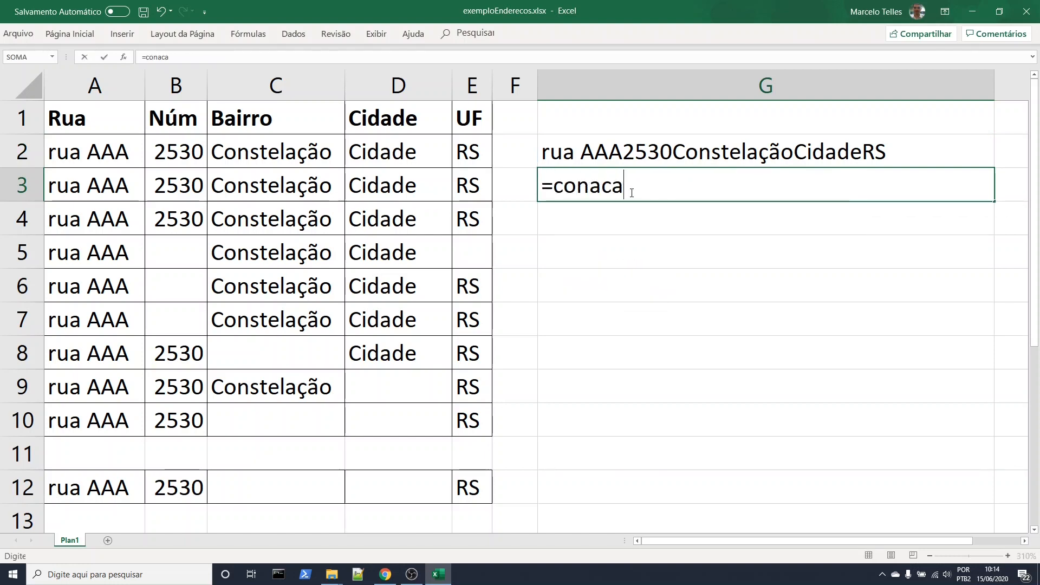
pyautogui.press('BackSpace')
pyautogui.press('BackSpace')
pyautogui.press('BackSpace')
pyautogui.write('ca')
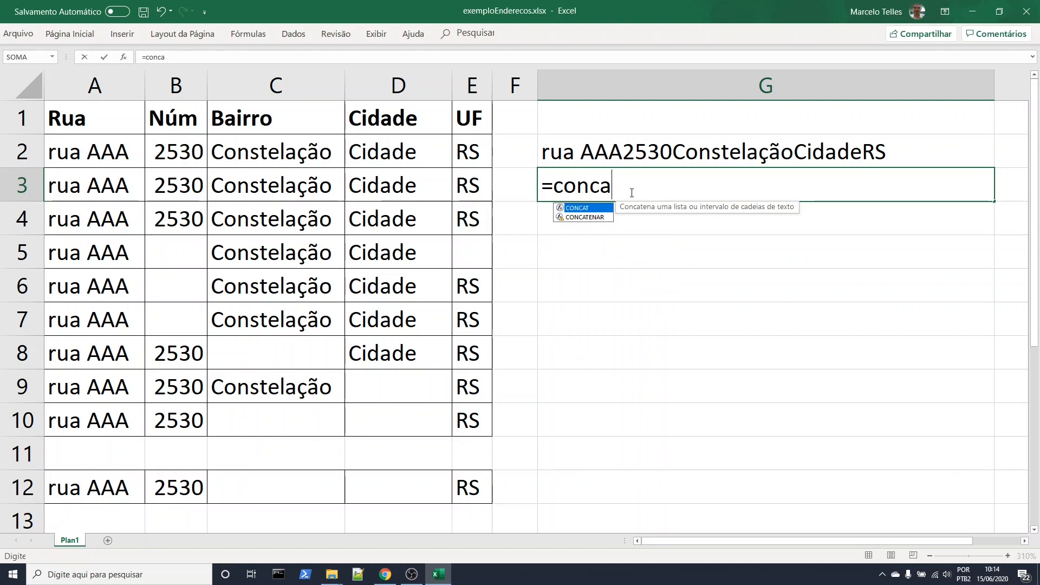
pyautogui.press('Down')
pyautogui.press('Tab')
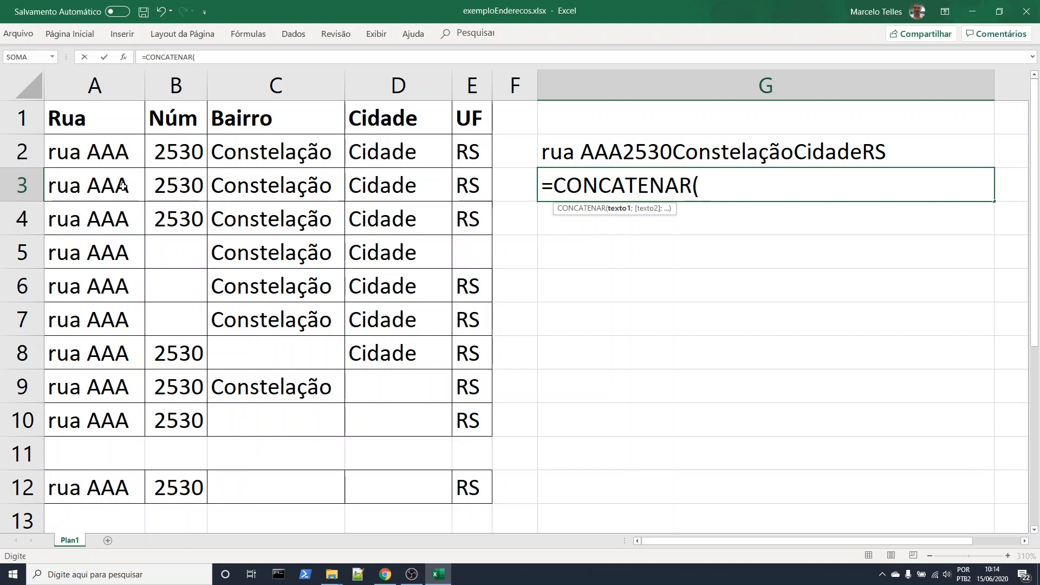
# Complete the G3 formula as =CONCATENAR(A3;B3;C3;D3;E3;) to join the row 3 address fields
pyautogui.click(125, 187)
pyautogui.write(';')
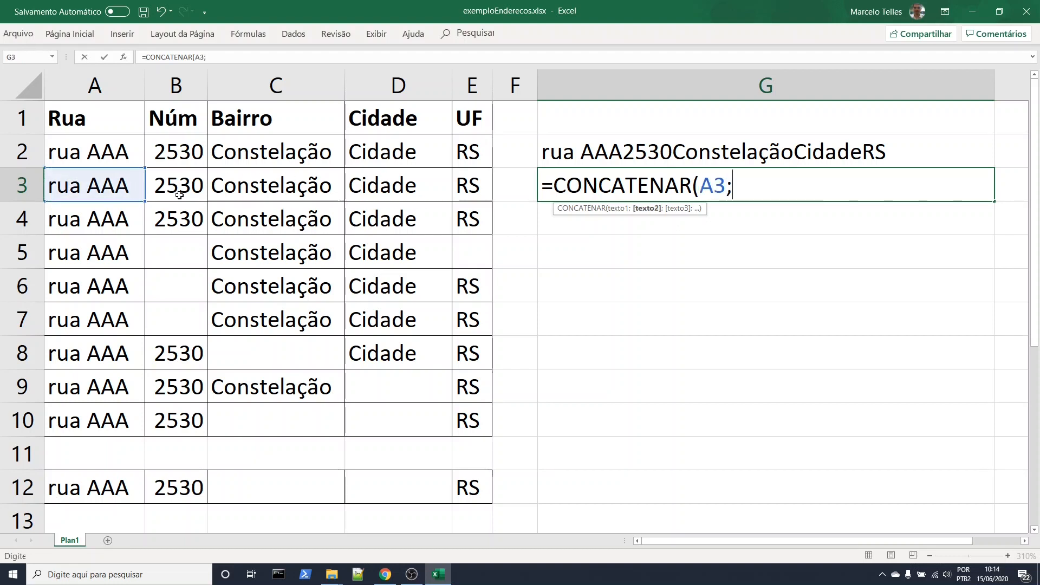
pyautogui.click(189, 188)
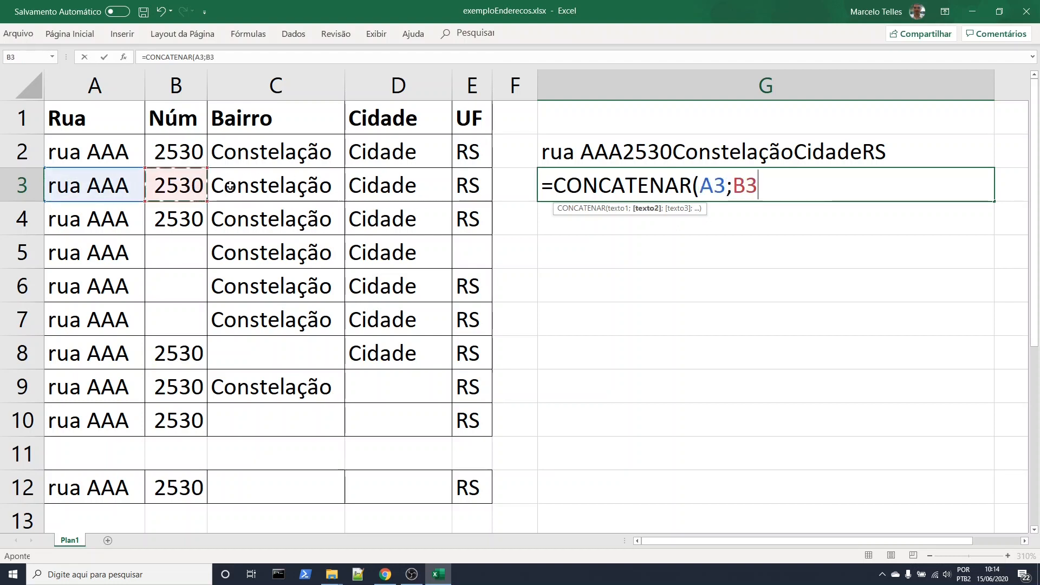
pyautogui.write(';')
pyautogui.click(249, 184)
pyautogui.write(';')
pyautogui.click(362, 182)
pyautogui.write(';')
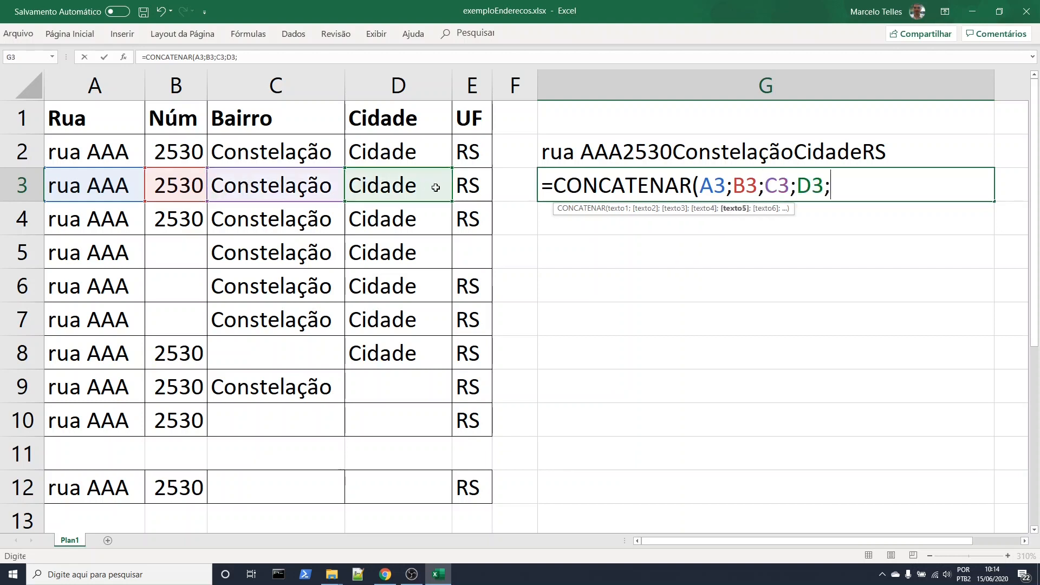
pyautogui.click(466, 184)
pyautogui.write(';)')
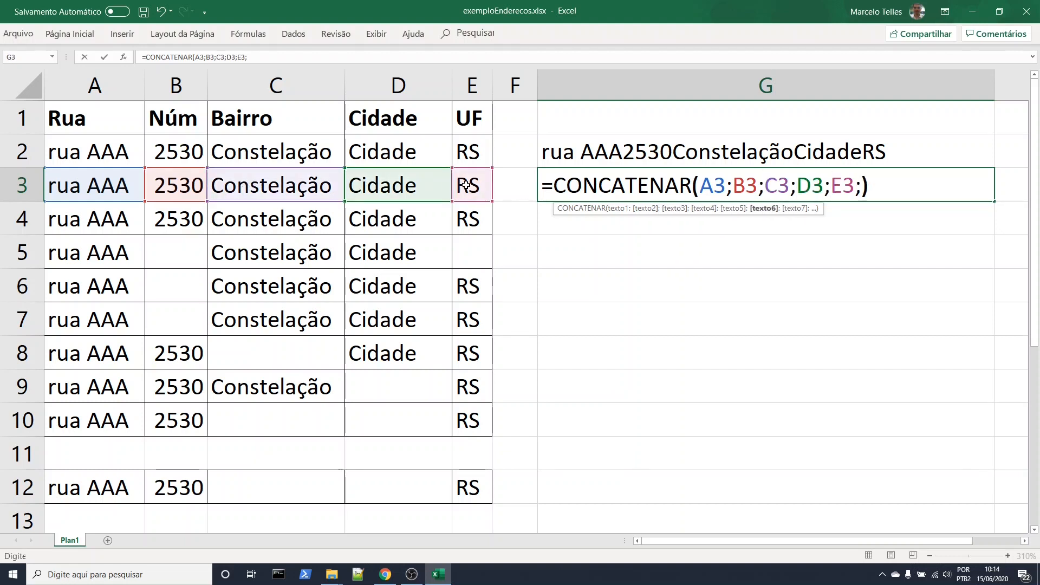
pyautogui.press('Return')
# Compare the ampersand formula in G2 with the CONCATENAR formula in G3
pyautogui.moveTo(634, 155); pyautogui.dragTo(636, 178)
pyautogui.click(653, 247)
pyautogui.doubleClick(641, 158)
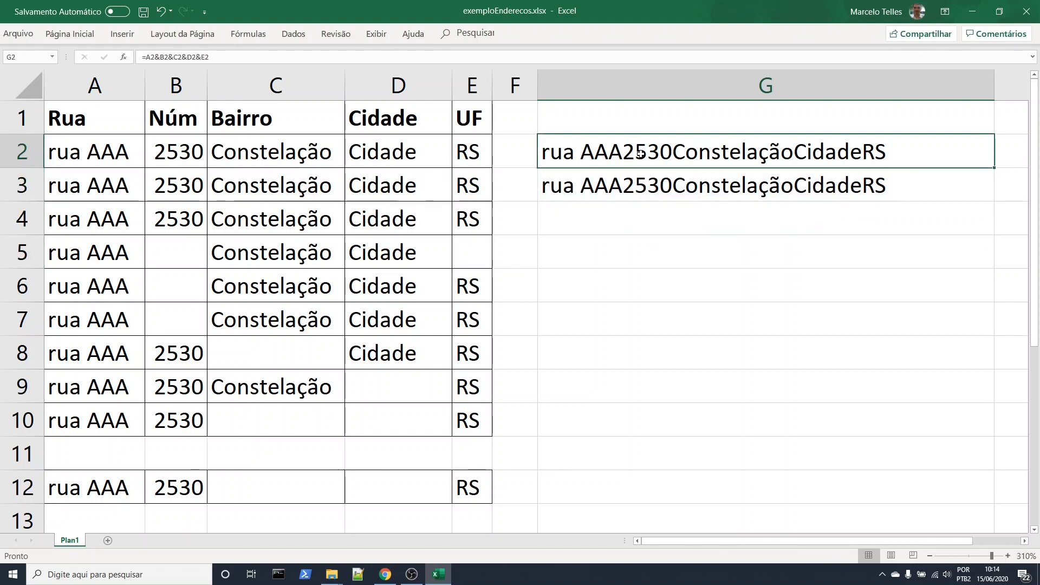
pyautogui.press('Return')
pyautogui.doubleClick(624, 180)
pyautogui.press('Return')
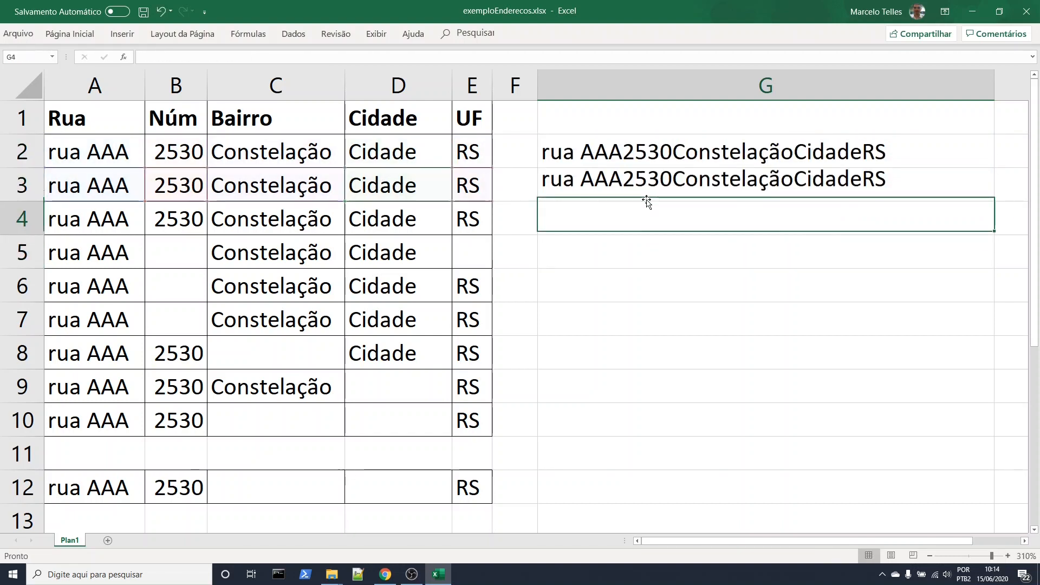
# Insert a comma-and-space separator between street and number in G2, making the formula =A2&", "&B2&C2&D2&E2
pyautogui.doubleClick(623, 148)
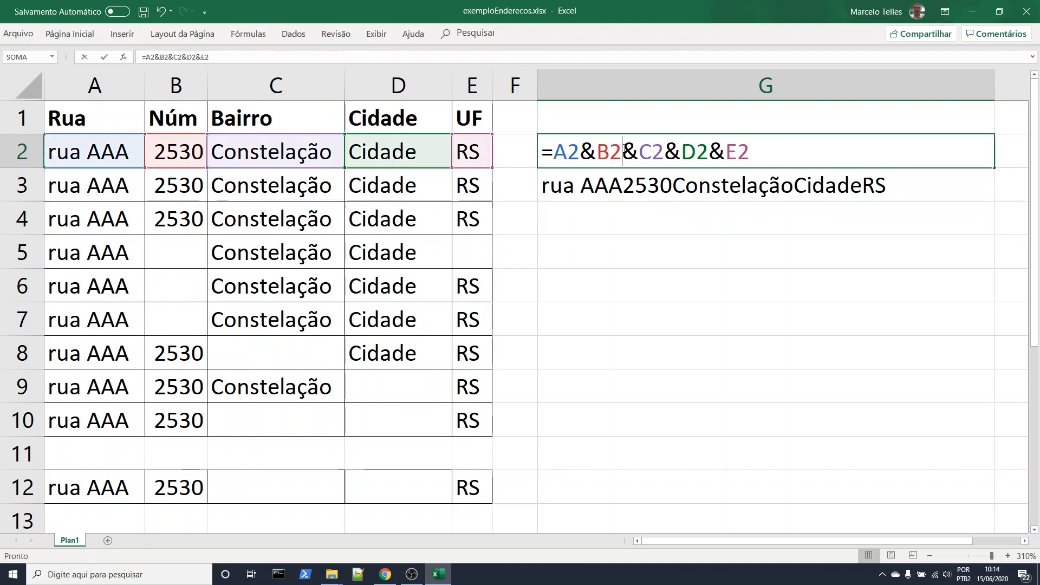
pyautogui.click(603, 153)
pyautogui.write('""')
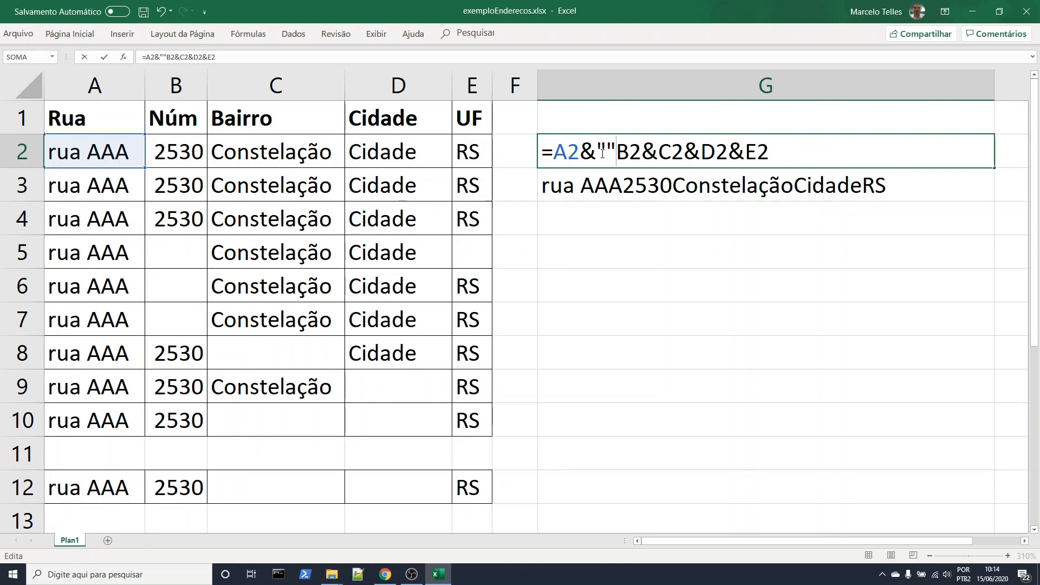
pyautogui.write(', ')
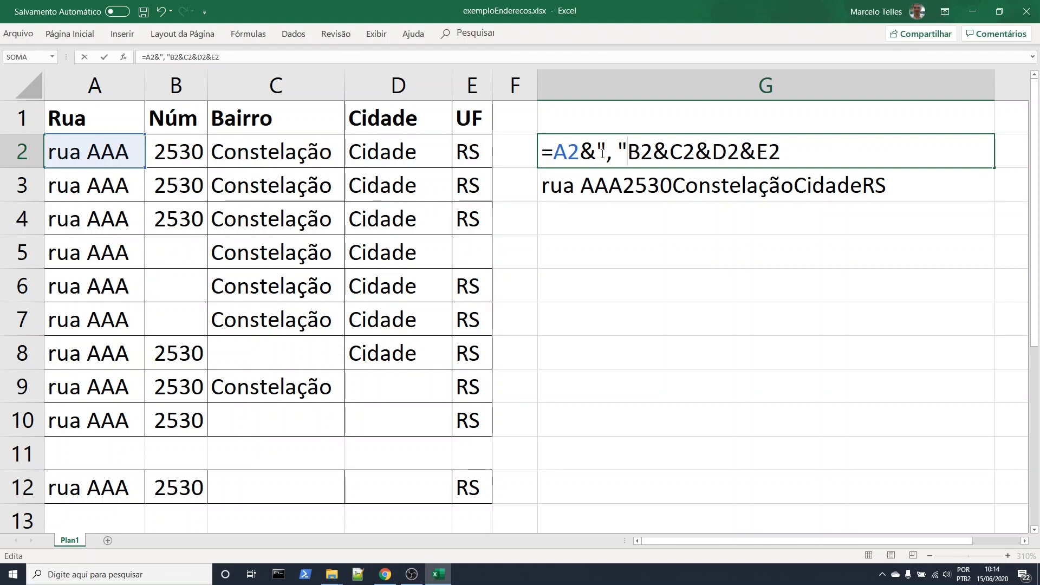
pyautogui.write('&')
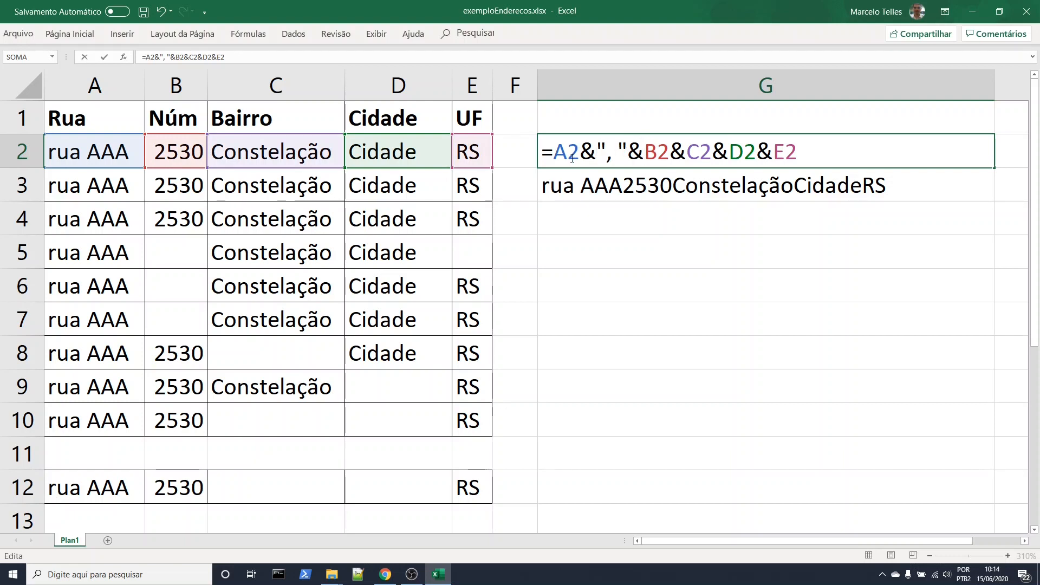
pyautogui.moveTo(584, 152); pyautogui.dragTo(593, 150)
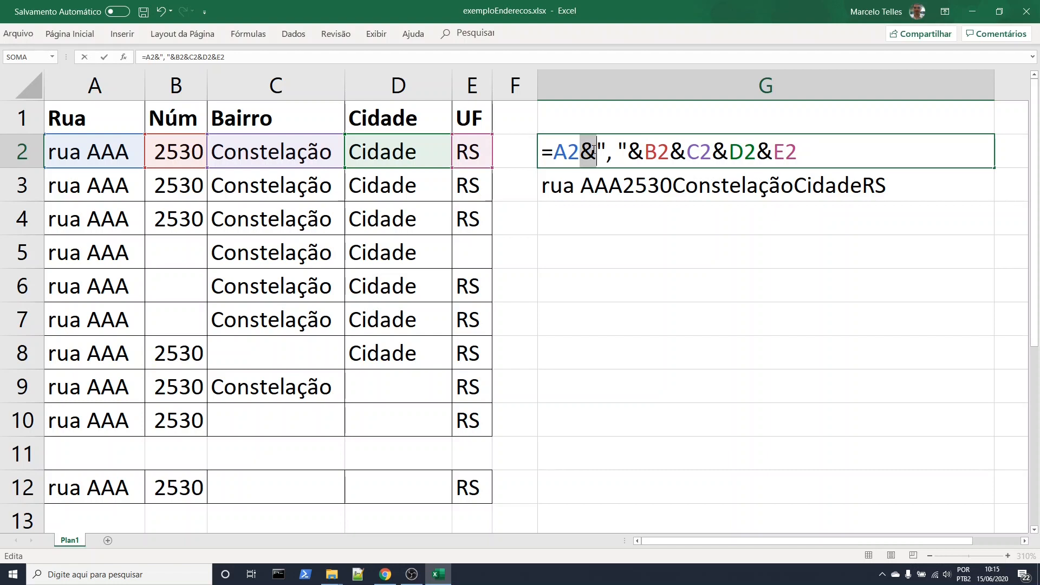
pyautogui.click(610, 154)
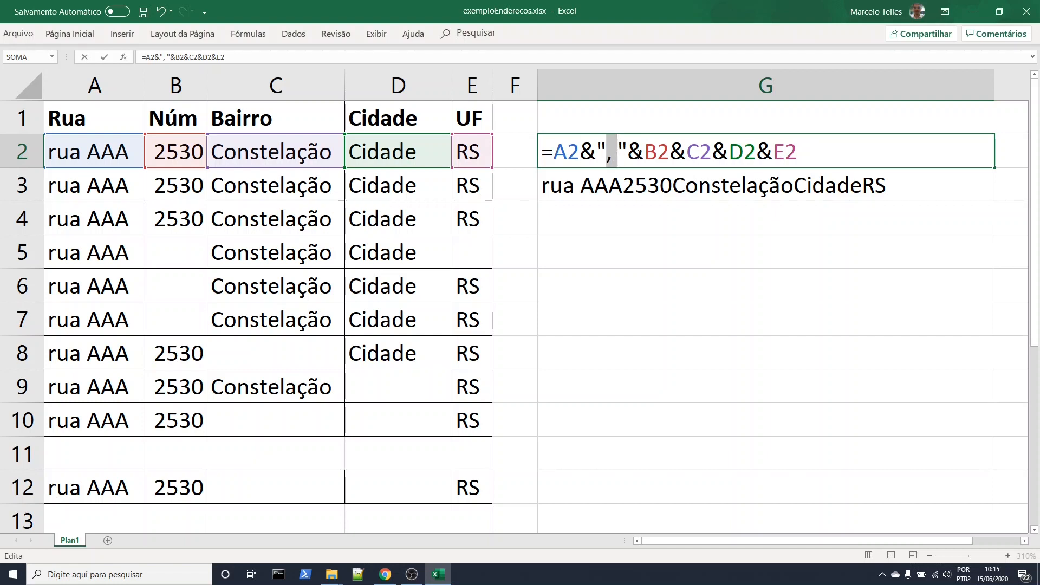
pyautogui.moveTo(626, 151); pyautogui.dragTo(611, 151)
pyautogui.click(606, 153)
pyautogui.press('Return')
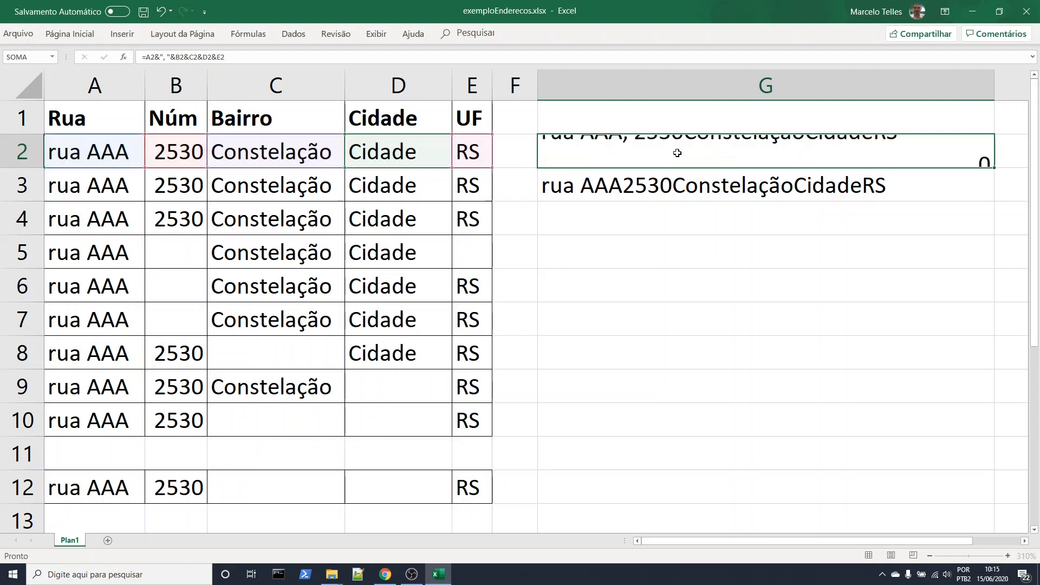
pyautogui.doubleClick(674, 156)
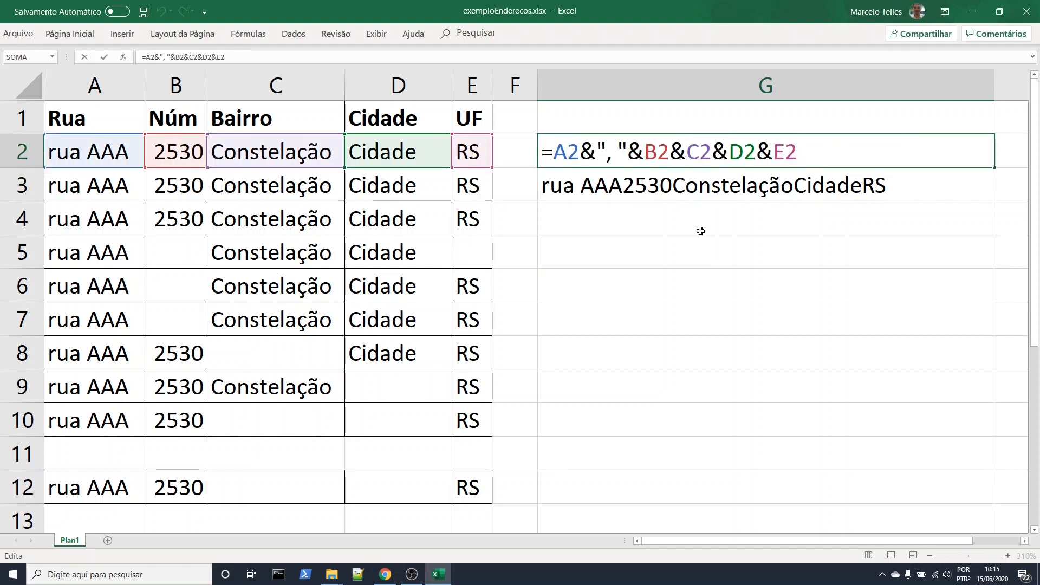
pyautogui.press('Return')
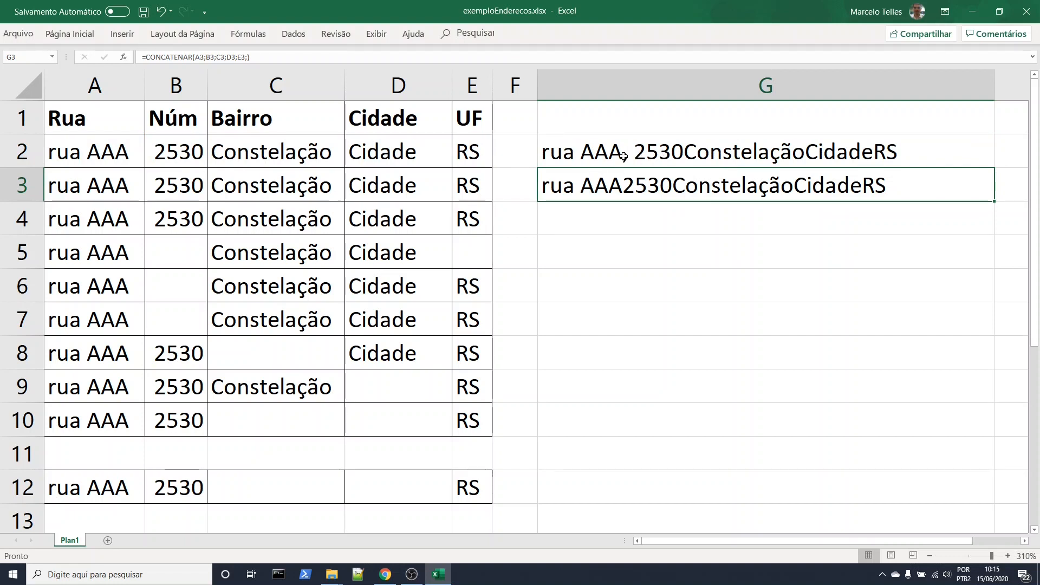
pyautogui.click(634, 156)
pyautogui.doubleClick(634, 156)
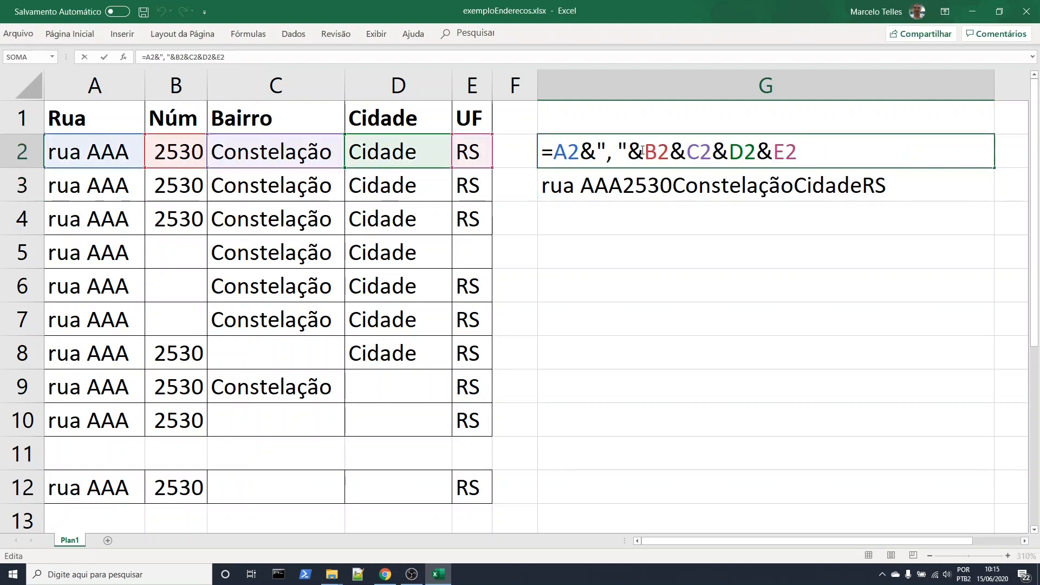
pyautogui.moveTo(606, 152); pyautogui.dragTo(629, 152)
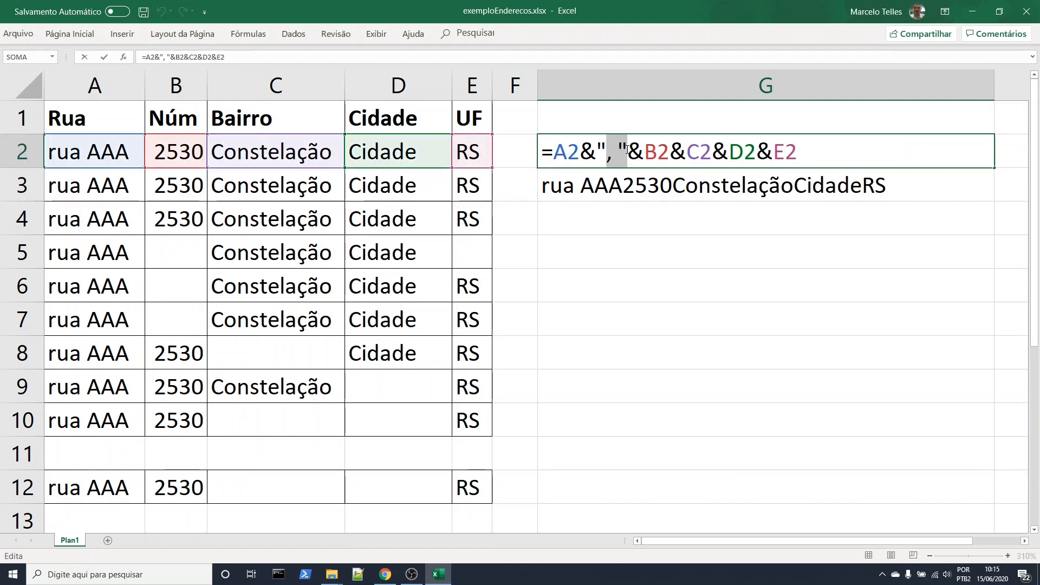
pyautogui.click(644, 152)
pyautogui.hotkey('ctrl', 'v')
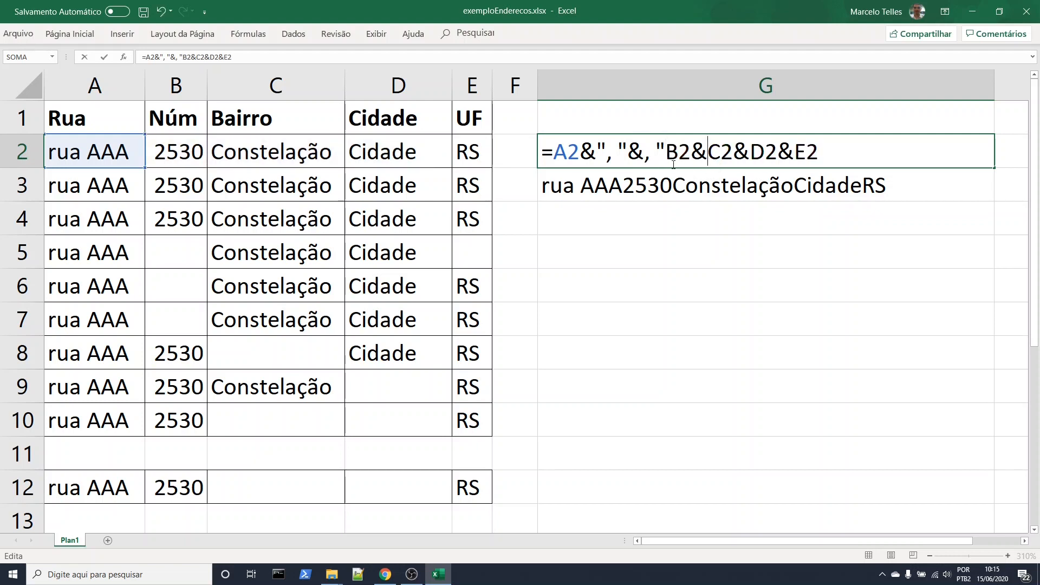
pyautogui.hotkey('ctrl', 'z')
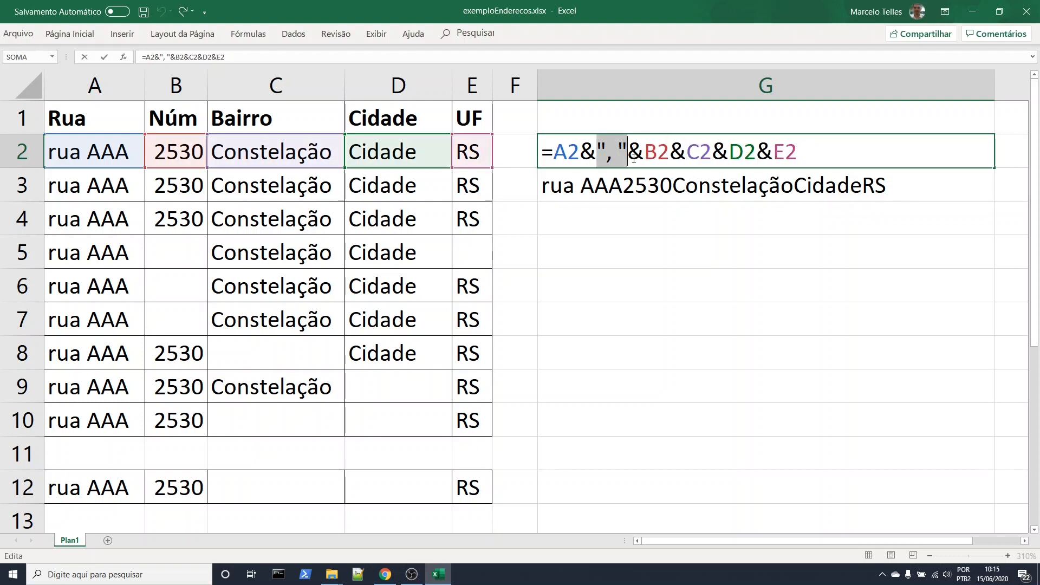
# Insert the comma-and-space separator between all remaining fields in G2, making the formula =A2&", "&B2&", "&C2&", "&D2&", "&E2
pyautogui.moveTo(597, 147); pyautogui.dragTo(640, 147)
pyautogui.hotkey('ctrl', 'c')
pyautogui.click(671, 150)
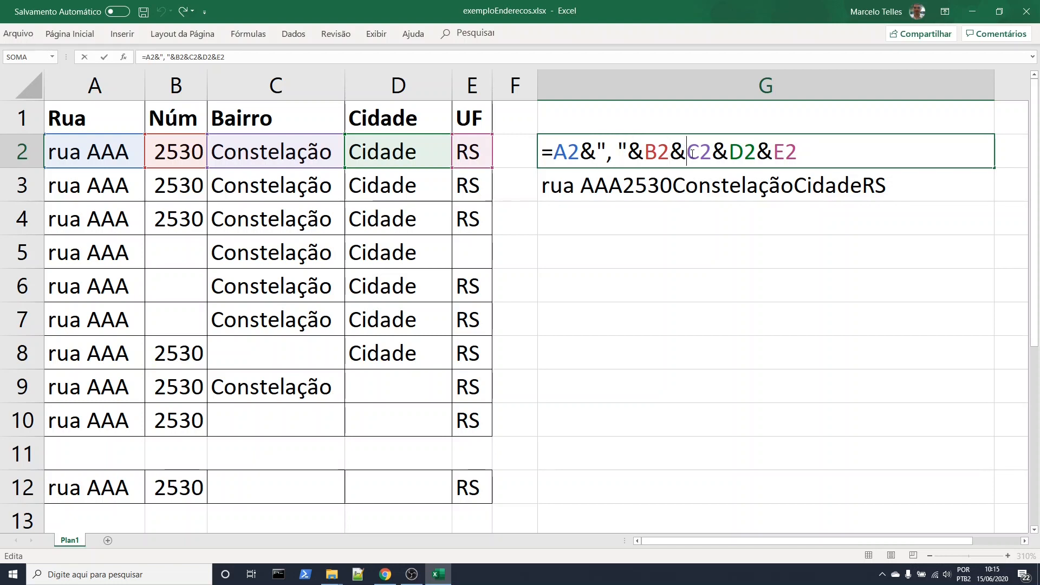
pyautogui.hotkey('ctrl', 'v')
pyautogui.click(777, 153)
pyautogui.hotkey('ctrl', 'v')
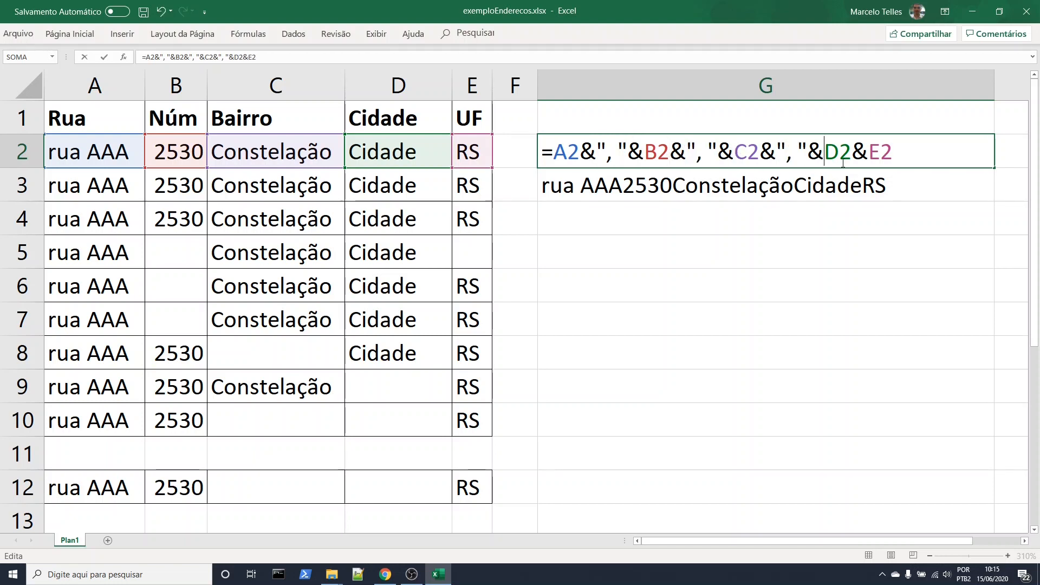
pyautogui.click(867, 150)
pyautogui.hotkey('ctrl', 'v')
pyautogui.press('Return')
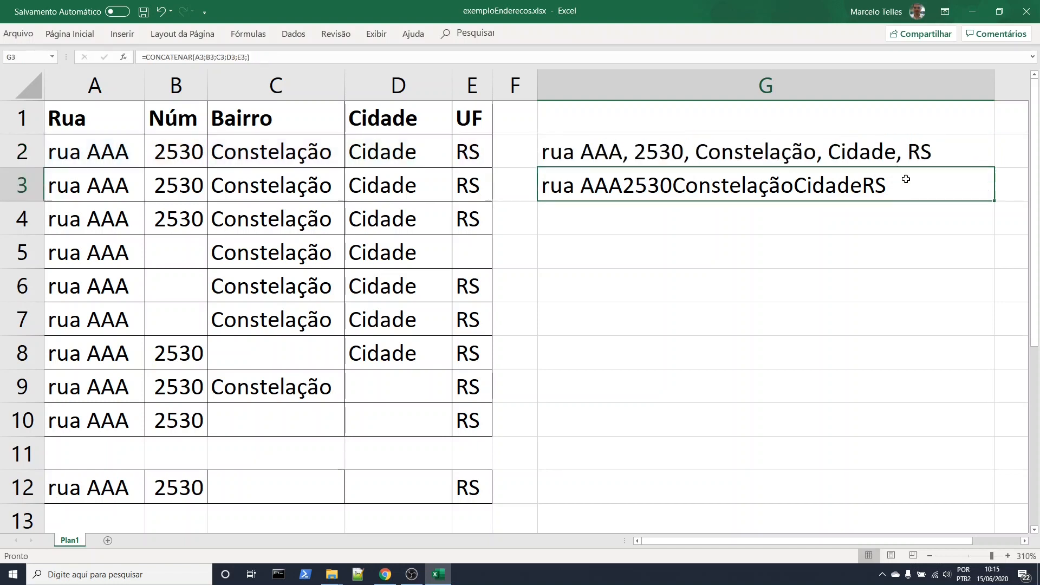
# Replace the separator between city and UF in G2 with a hyphen, ending the formula in D2&"-"&E2
pyautogui.press('Up')
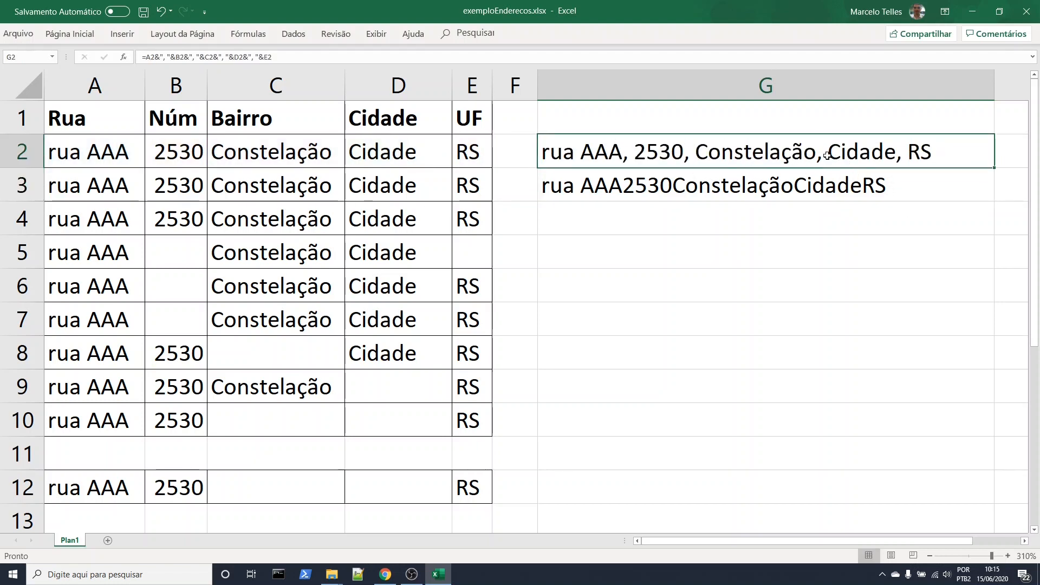
pyautogui.doubleClick(896, 154)
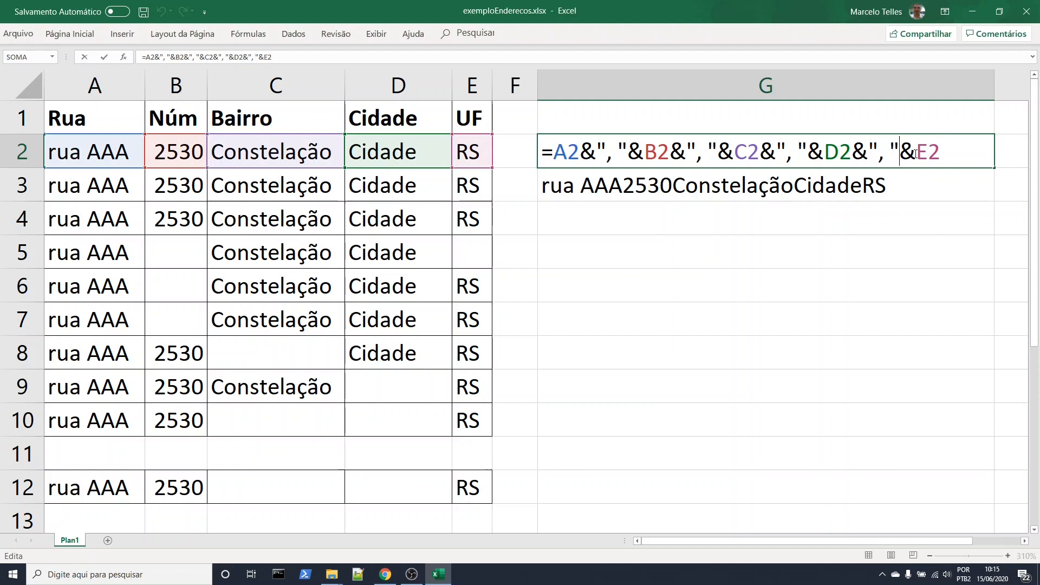
pyautogui.moveTo(889, 151); pyautogui.dragTo(879, 150)
pyautogui.write('-')
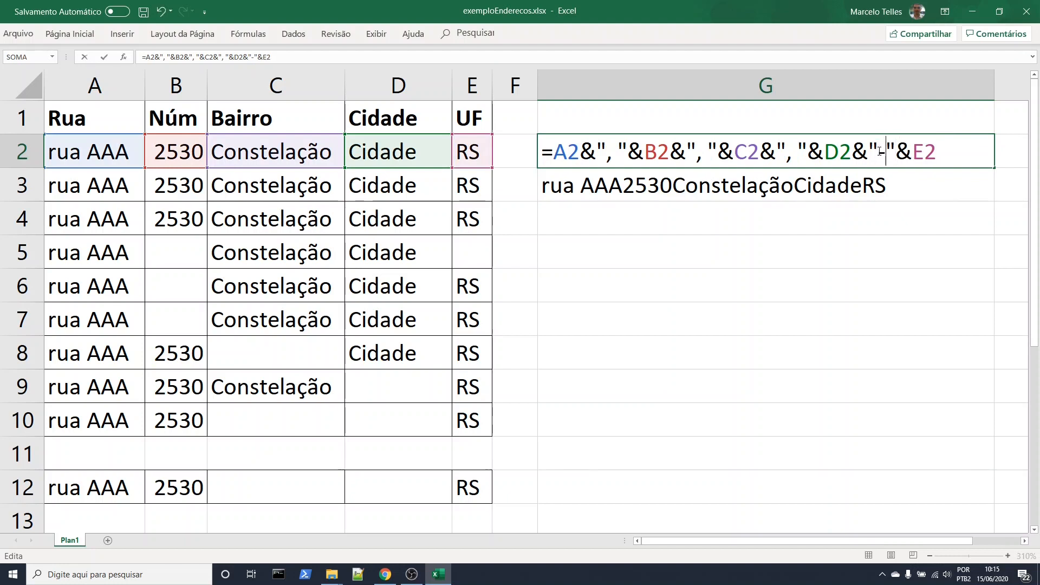
pyautogui.press('Return')
# Insert a comma-and-space text argument between A3 and B3 in the G3 CONCATENAR formula
pyautogui.doubleClick(881, 188)
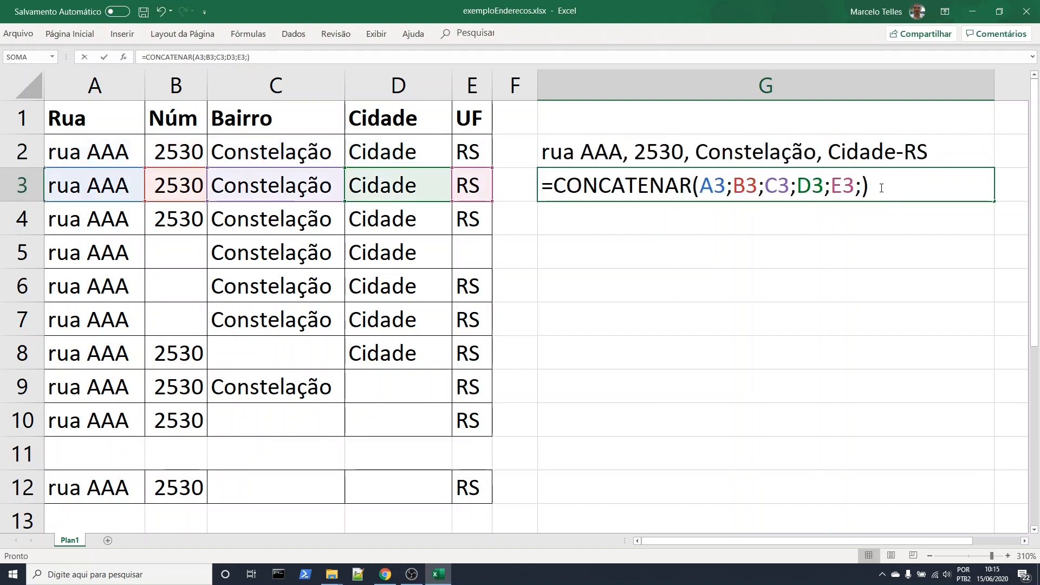
pyautogui.click(732, 187)
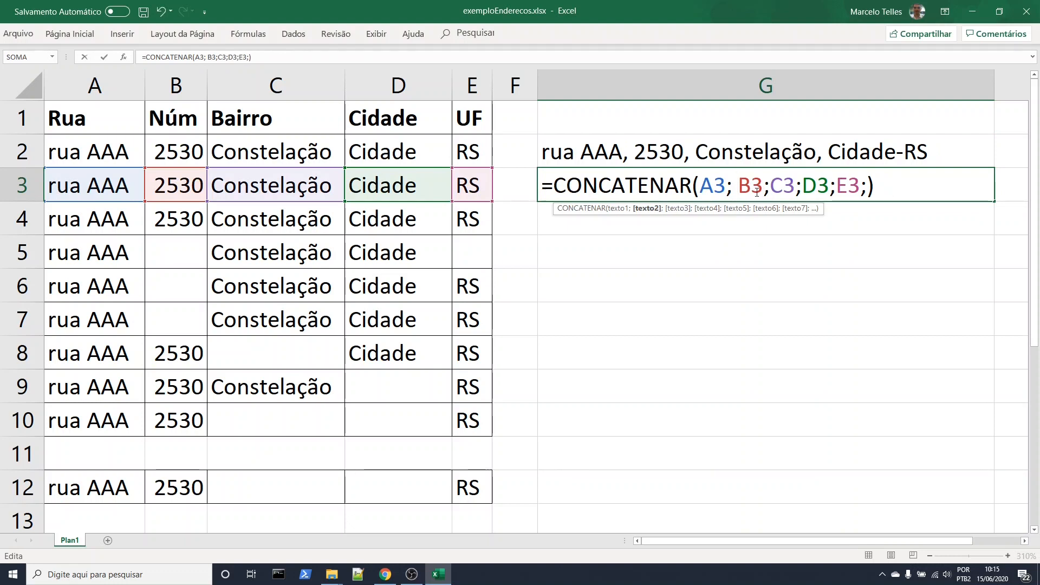
pyautogui.write('"')
pyautogui.press('BackSpace')
pyautogui.press('Left')
pyautogui.write('",')
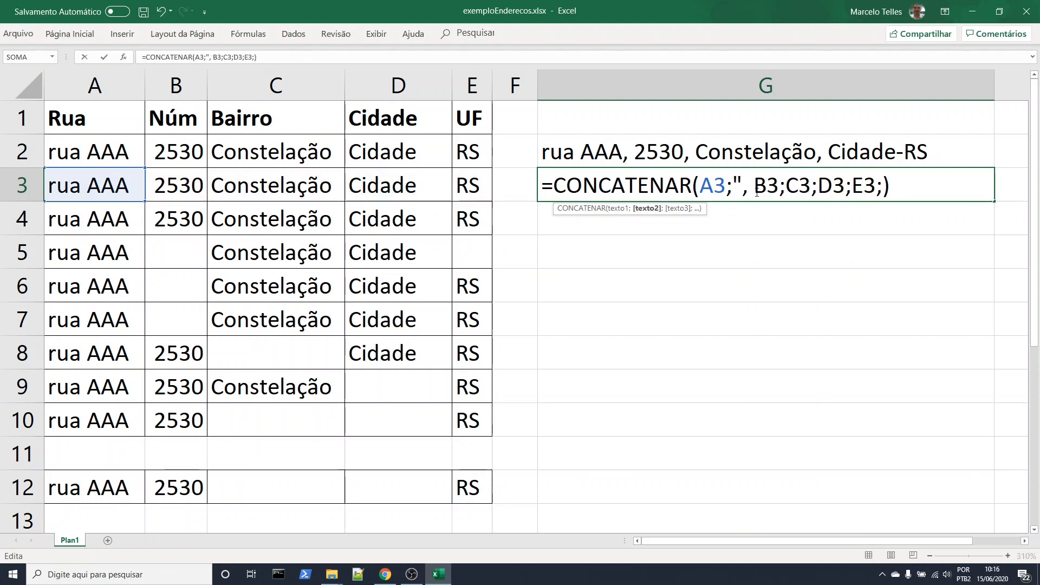
pyautogui.write(' ; ')
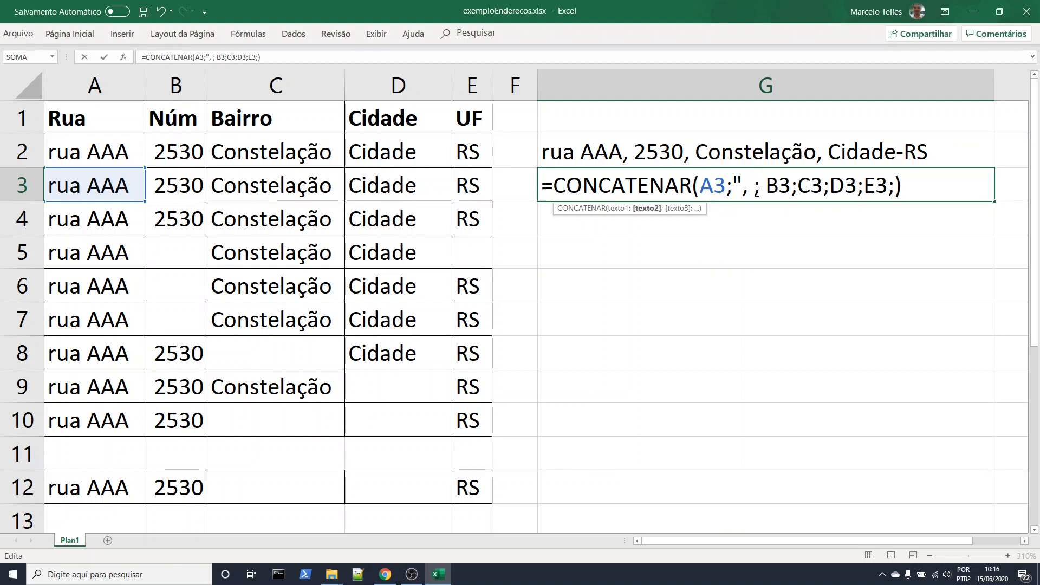
pyautogui.write('"')
pyautogui.press('Left')
pyautogui.press('Left')
pyautogui.press('Left')
pyautogui.press('Left')
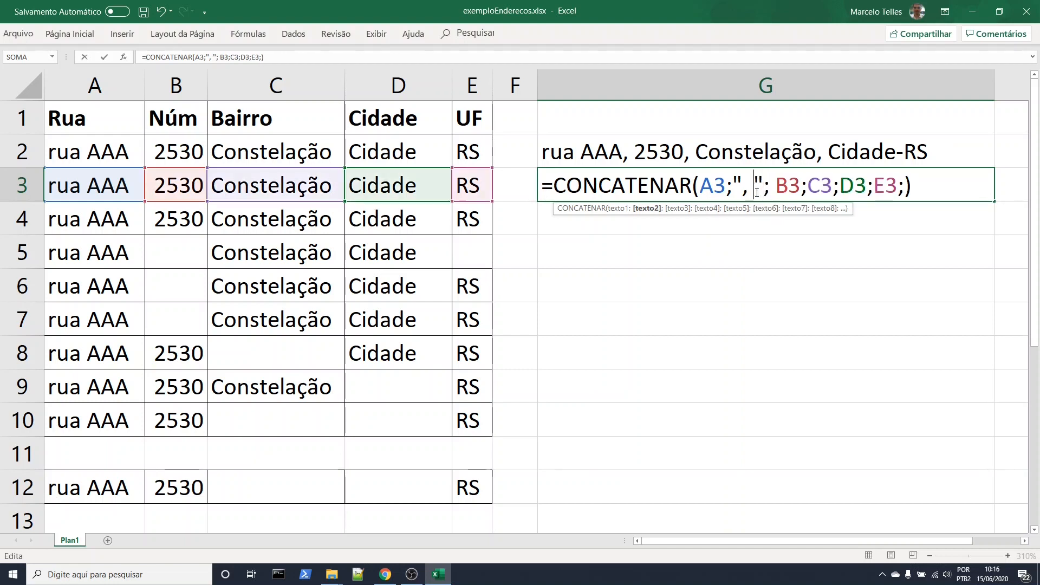
pyautogui.press('Right')
pyautogui.press('Right')
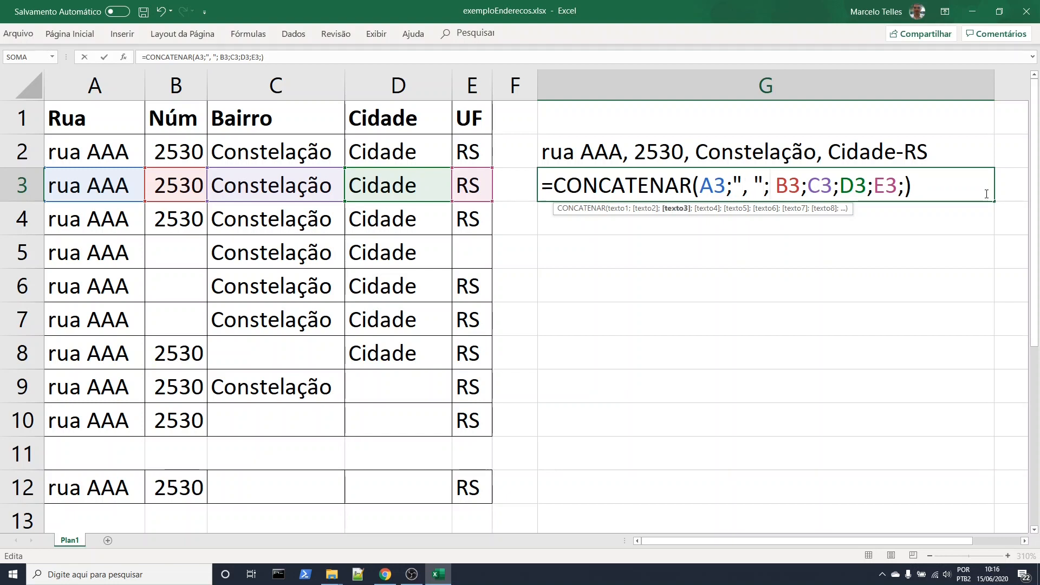
pyautogui.press('Delete')
# Copy the ", "; separator argument in G3 and paste it after B3, C3, D3 and E3
pyautogui.hotkey('shift', 'Left')
pyautogui.hotkey('shift', 'Left')
pyautogui.hotkey('shift', 'Left')
pyautogui.hotkey('shift', 'Left')
pyautogui.hotkey('shift', 'Left')
pyautogui.hotkey('ctrl', 'c')
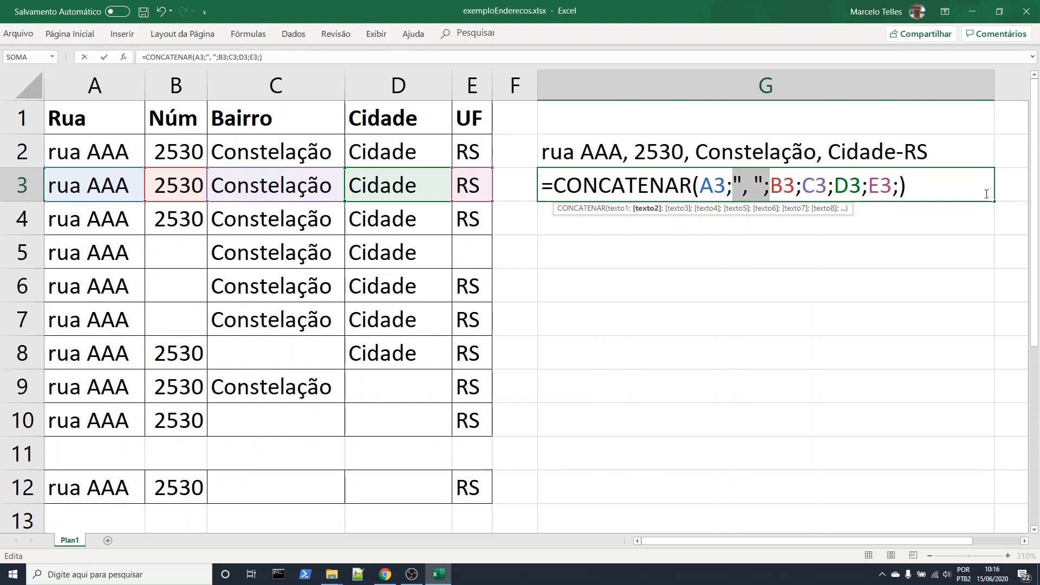
pyautogui.press('Right')
pyautogui.press('Right')
pyautogui.press('Right')
pyautogui.press('Right')
pyautogui.press('Right')
pyautogui.hotkey('ctrl', 'v')
pyautogui.press('Right')
pyautogui.press('Right')
pyautogui.press('Right')
pyautogui.hotkey('ctrl', 'v')
pyautogui.press('Right')
pyautogui.press('Right')
pyautogui.press('Right')
pyautogui.hotkey('ctrl', 'v')
pyautogui.press('Right')
pyautogui.press('Right')
pyautogui.press('Right')
pyautogui.hotkey('ctrl', 'v')
pyautogui.press('Return')
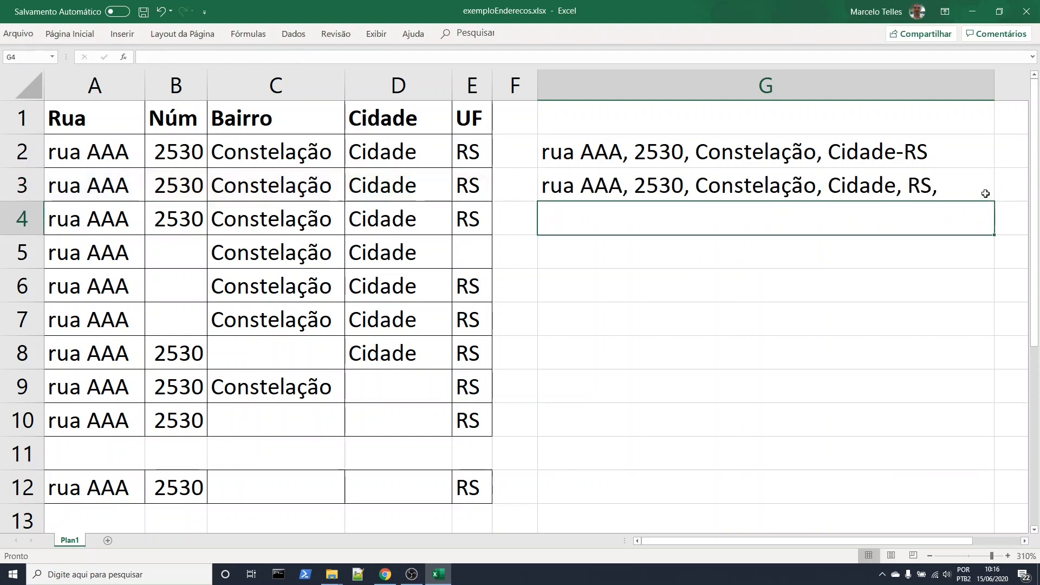
# Review the G3 formula's separators and undo the last change to that formula
pyautogui.click(929, 193)
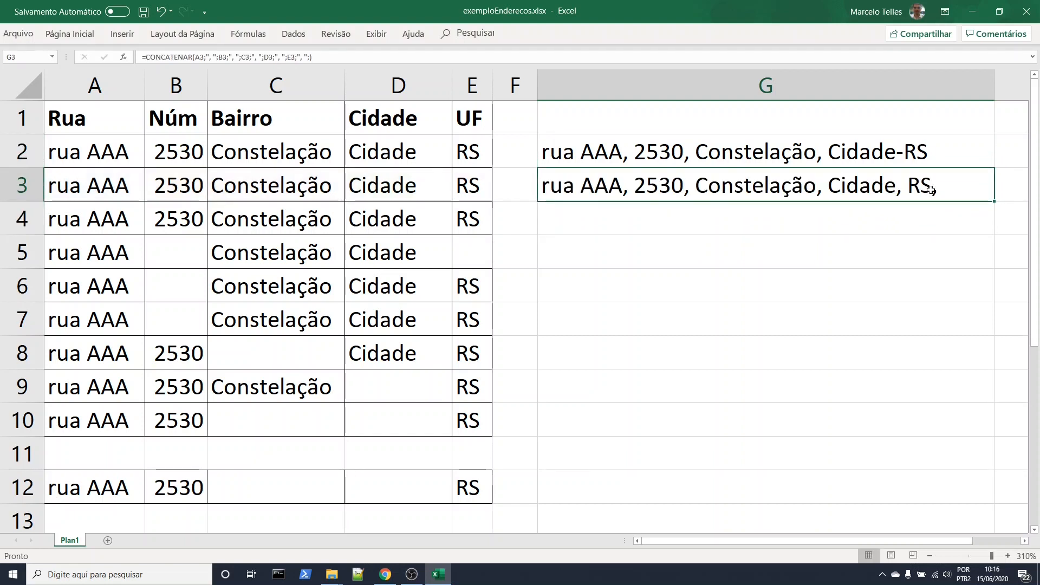
pyautogui.press('F2')
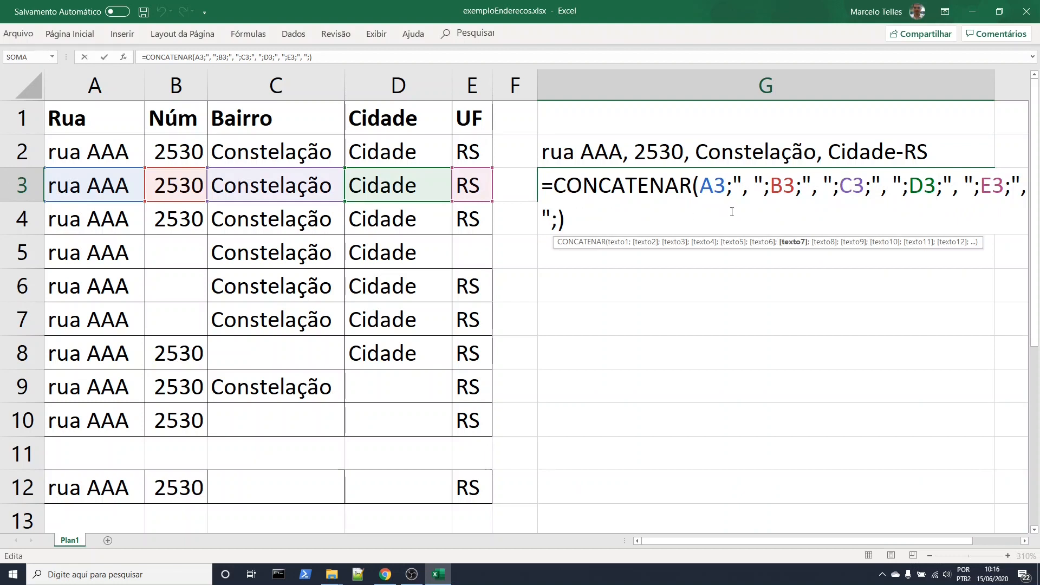
pyautogui.click(822, 271)
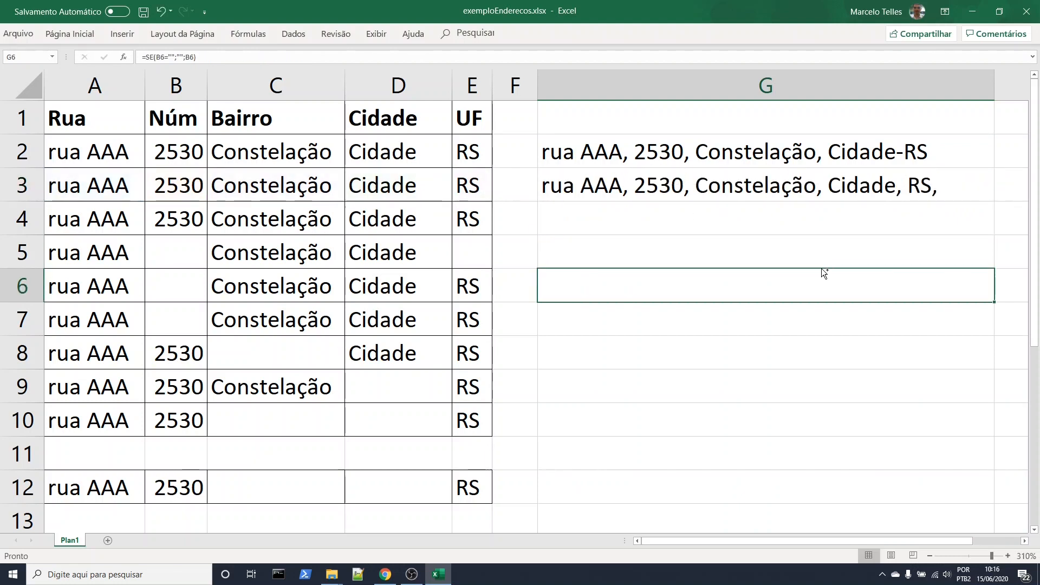
pyautogui.press('Up')
pyautogui.press('Up')
pyautogui.press('Up')
pyautogui.hotkey('ctrl', 'z')
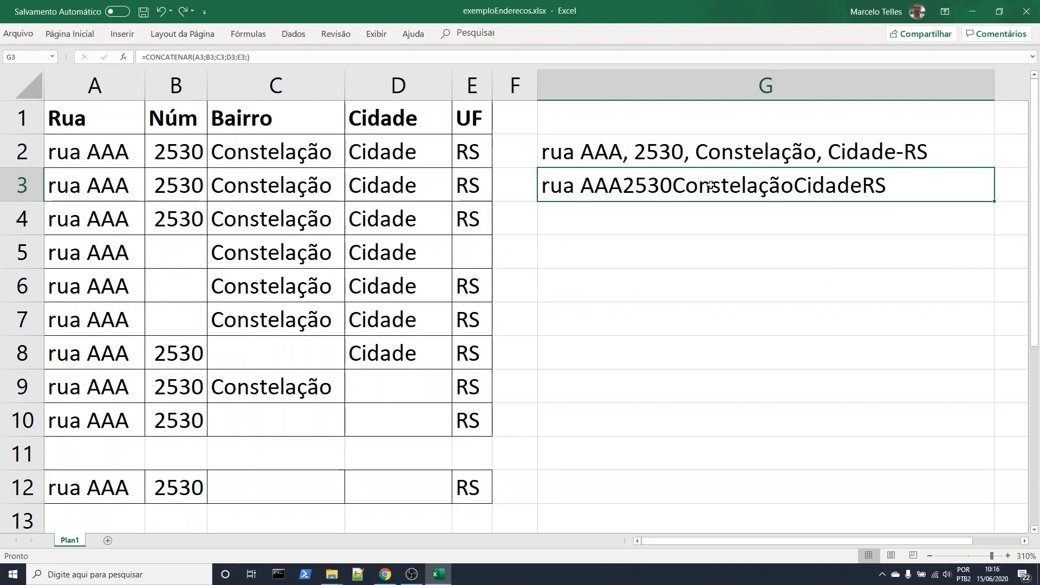
# Insert the ", "; separator argument after A3, B3 and D3 in the G3 CONCATENAR formula
pyautogui.doubleClick(703, 184)
pyautogui.click(732, 187)
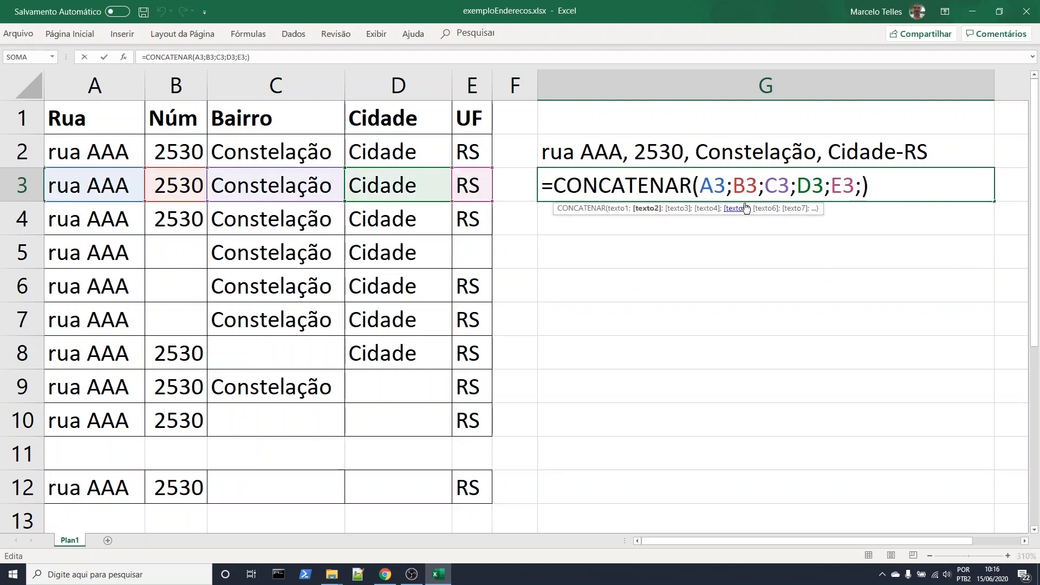
pyautogui.write('", ";')
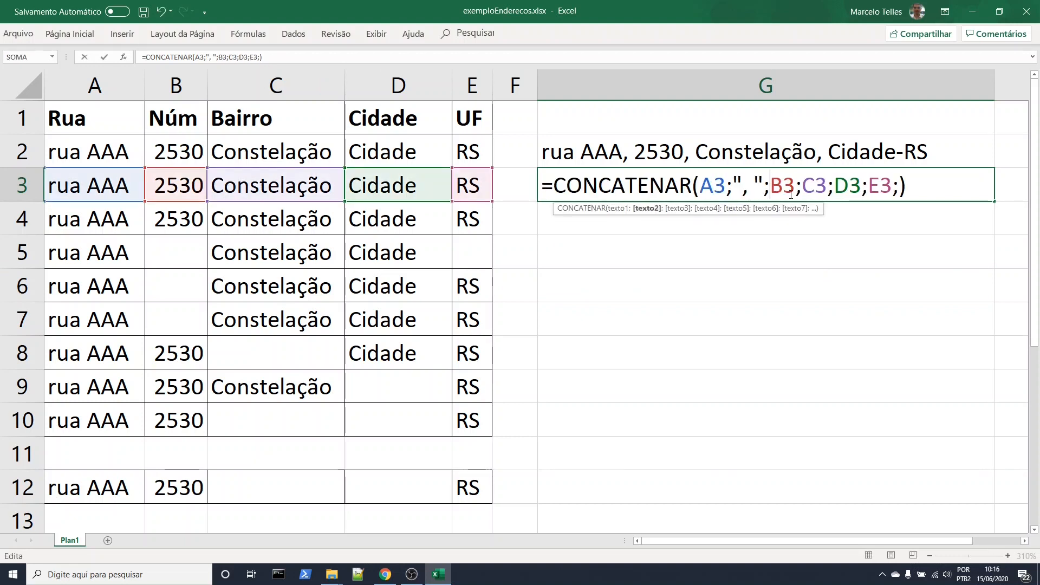
pyautogui.click(801, 185)
pyautogui.write('", ";')
pyautogui.click(903, 186)
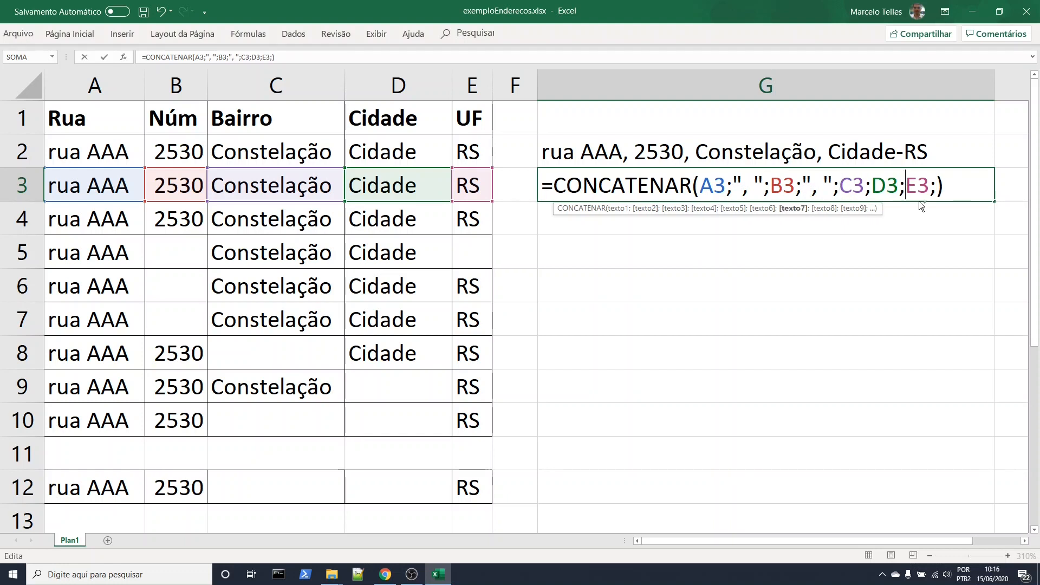
pyautogui.write('", ";')
# Remove the trailing semicolon in G3 and change the last separator to a hyphen, making =CONCATENAR(A3;", ";B3;", ";C3;D3;"-";E3)
pyautogui.click(973, 184)
pyautogui.press('BackSpace')
pyautogui.click(916, 187)
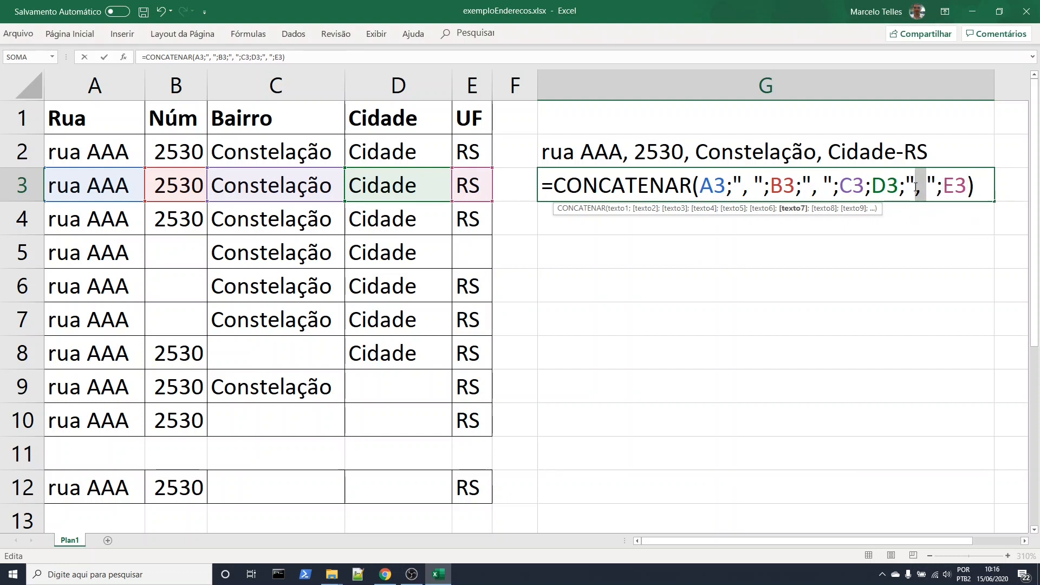
pyautogui.write('-')
pyautogui.press('Return')
pyautogui.click(934, 246)
pyautogui.click(814, 192)
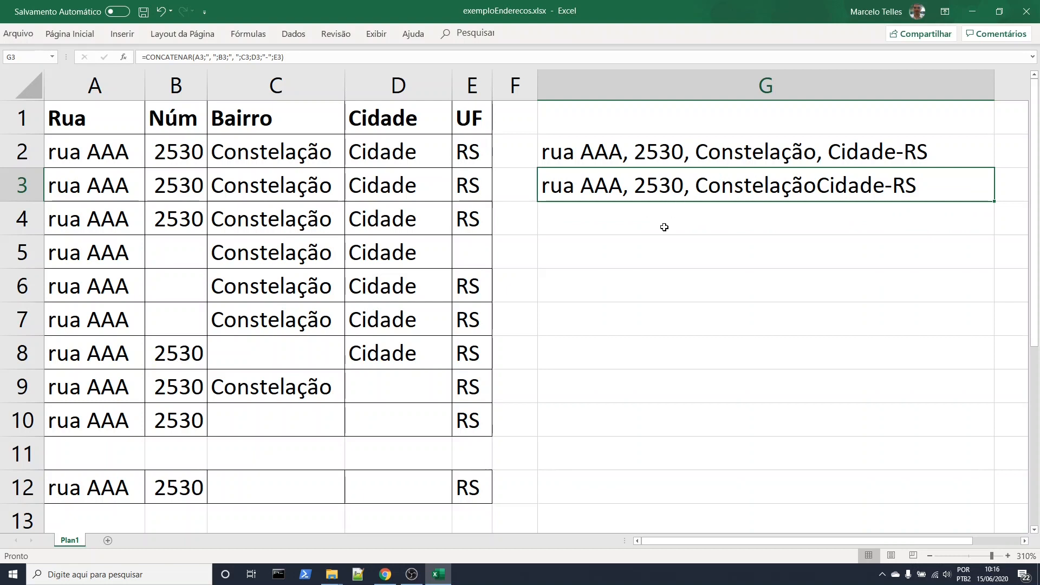
# Compare the finished ampersand formula in G2 with the finished CONCATENAR formula in G3
pyautogui.click(604, 154)
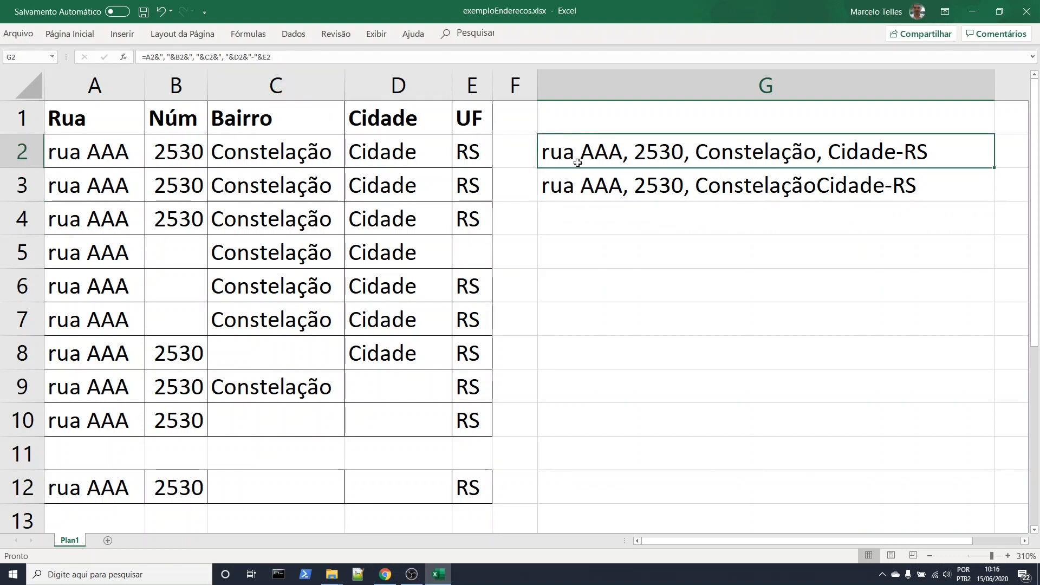
pyautogui.doubleClick(581, 153)
pyautogui.click(599, 186)
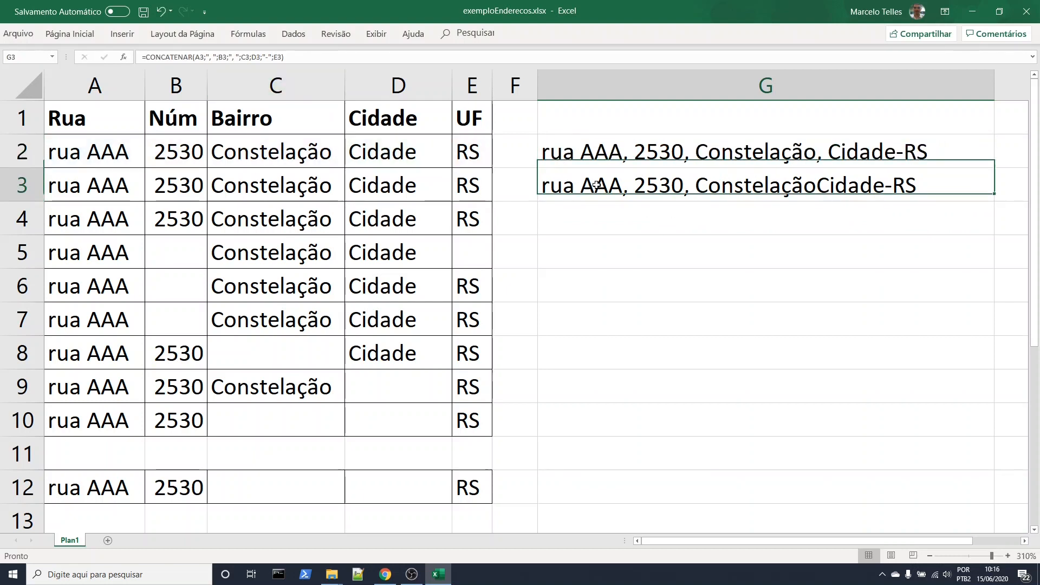
pyautogui.doubleClick(606, 183)
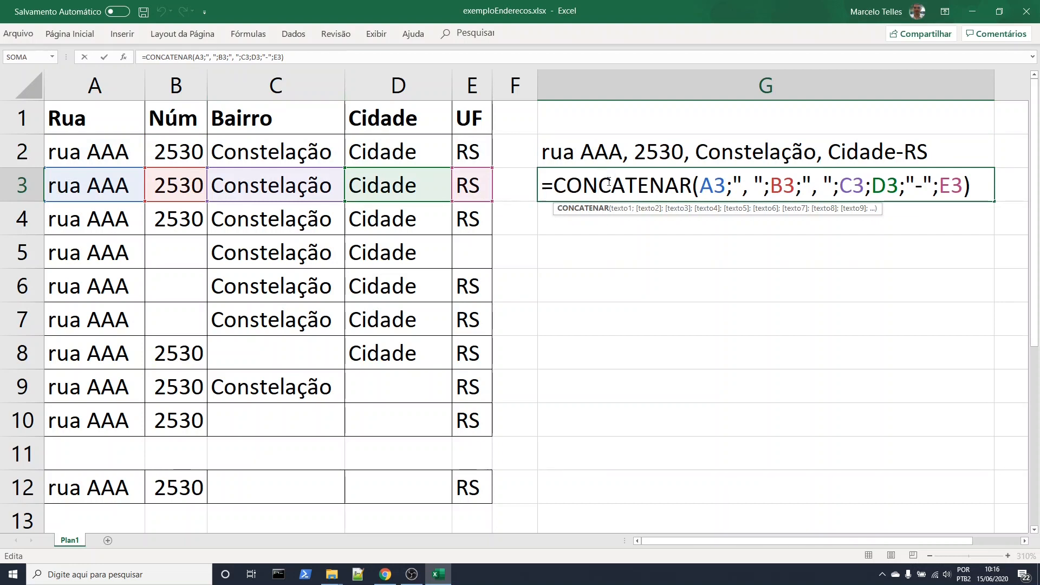
pyautogui.press('Return')
# Copy the G2 ampersand formula to G4 and fill it down through G10
pyautogui.click(615, 152)
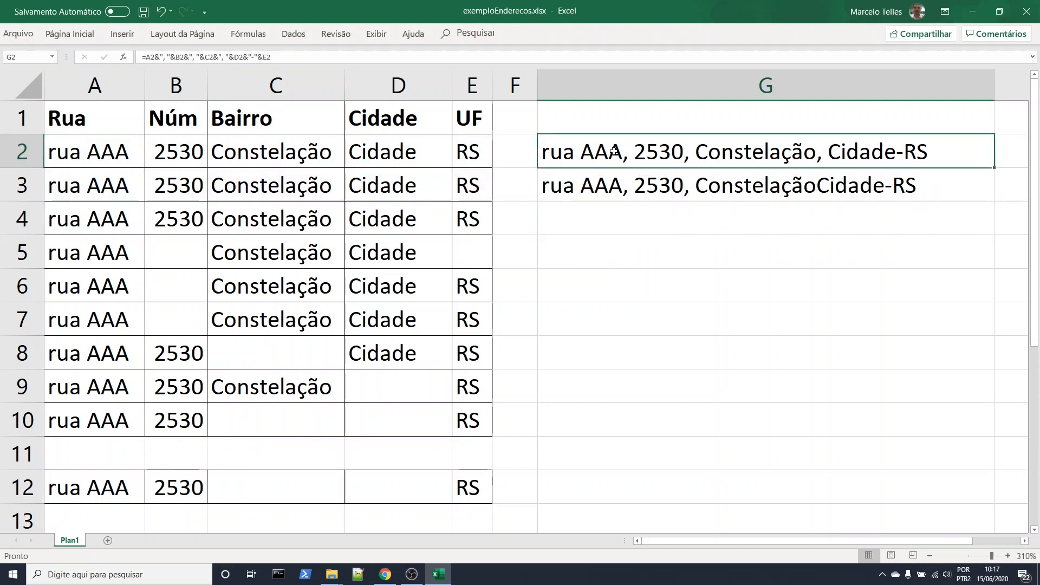
pyautogui.hotkey('ctrl', 'c')
pyautogui.click(580, 224)
pyautogui.hotkey('ctrl', 'v')
pyautogui.press('Down')
pyautogui.press('Down')
pyautogui.click(818, 230)
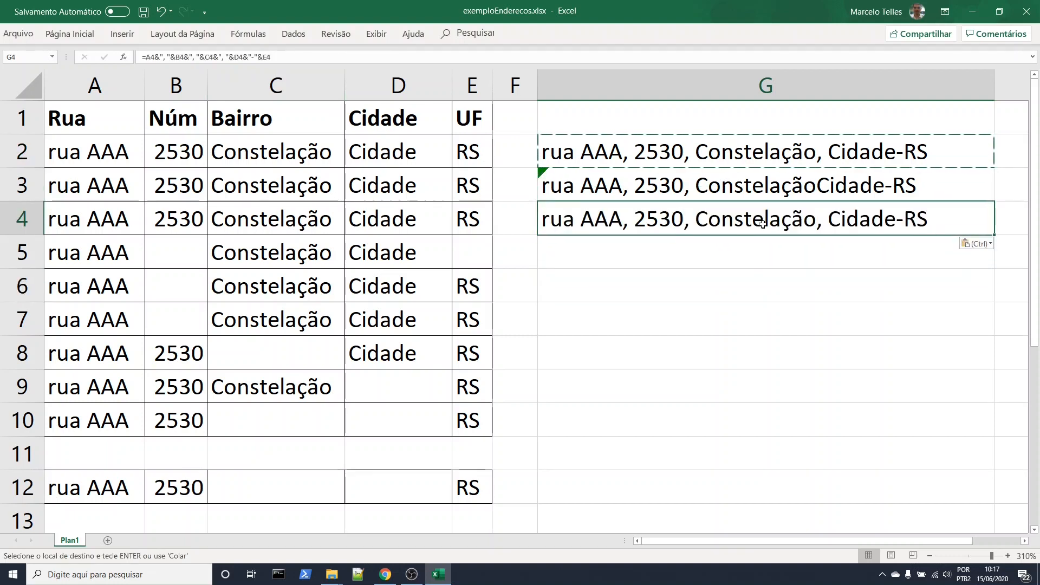
pyautogui.moveTo(995, 236); pyautogui.dragTo(971, 425)
# Check the combined address in G5 against the empty number cell in row 5
pyautogui.click(834, 332)
pyautogui.click(663, 263)
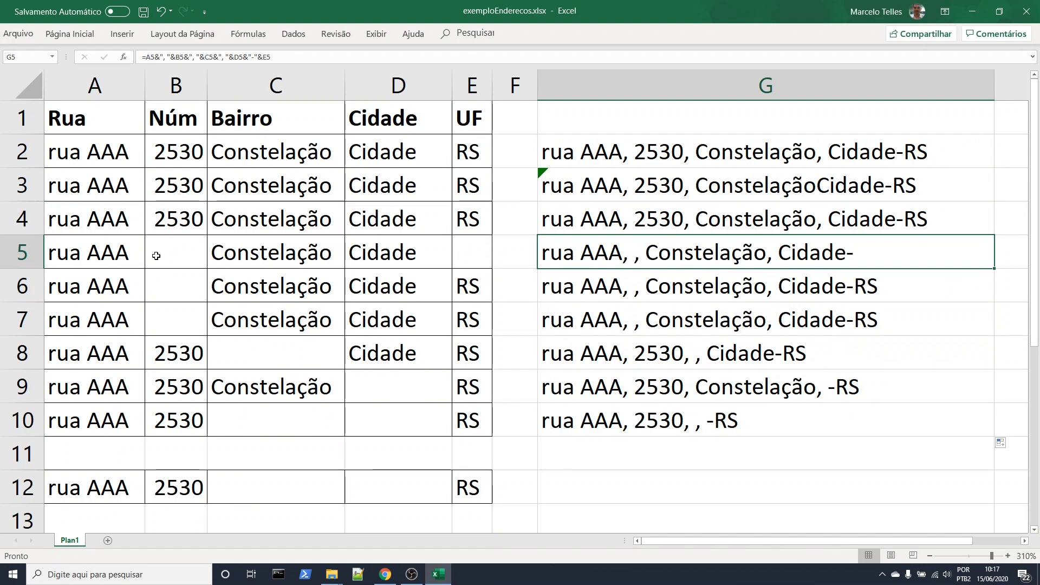
pyautogui.click(151, 255)
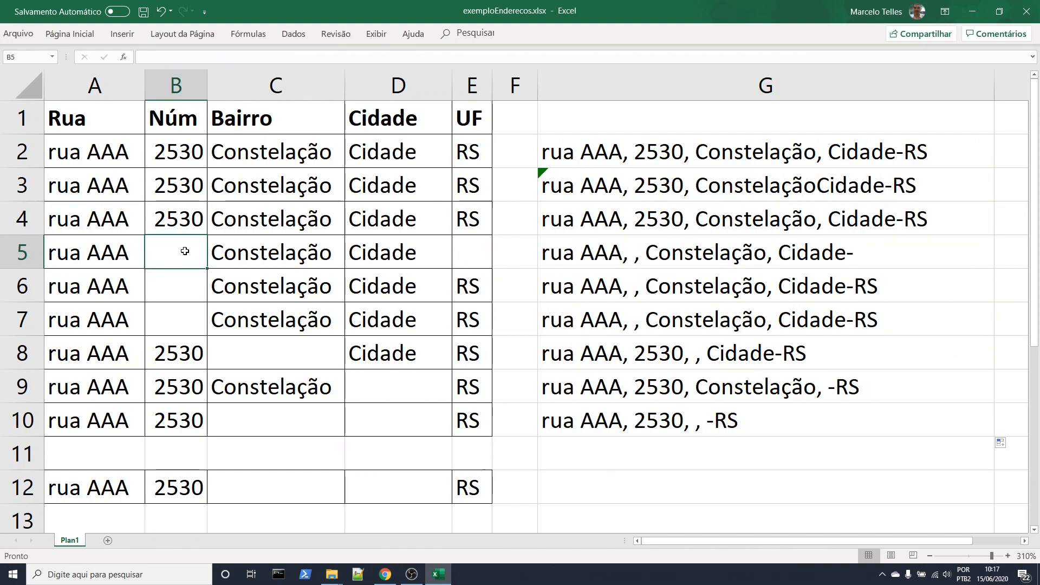
pyautogui.click(605, 259)
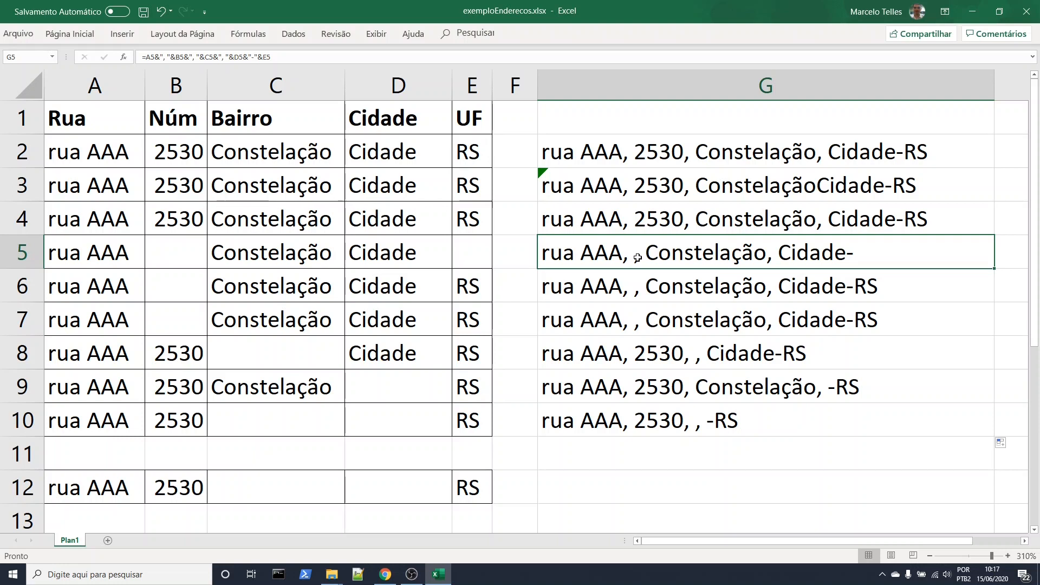
# Remove the first comma separator together with the B5 reference from the address formula in G5
pyautogui.press('Down')
pyautogui.press('Down')
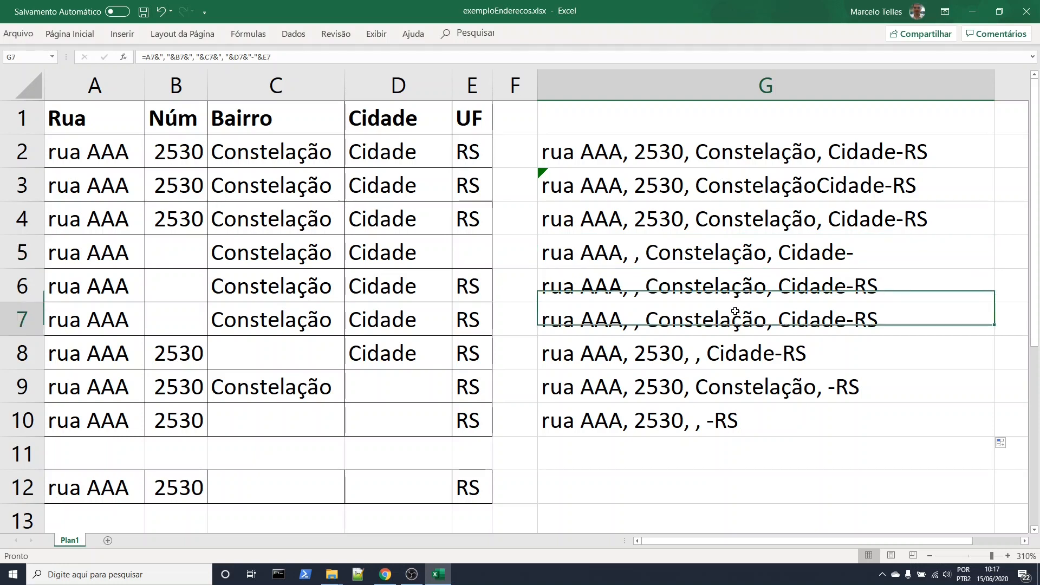
pyautogui.press('Up')
pyautogui.press('Up')
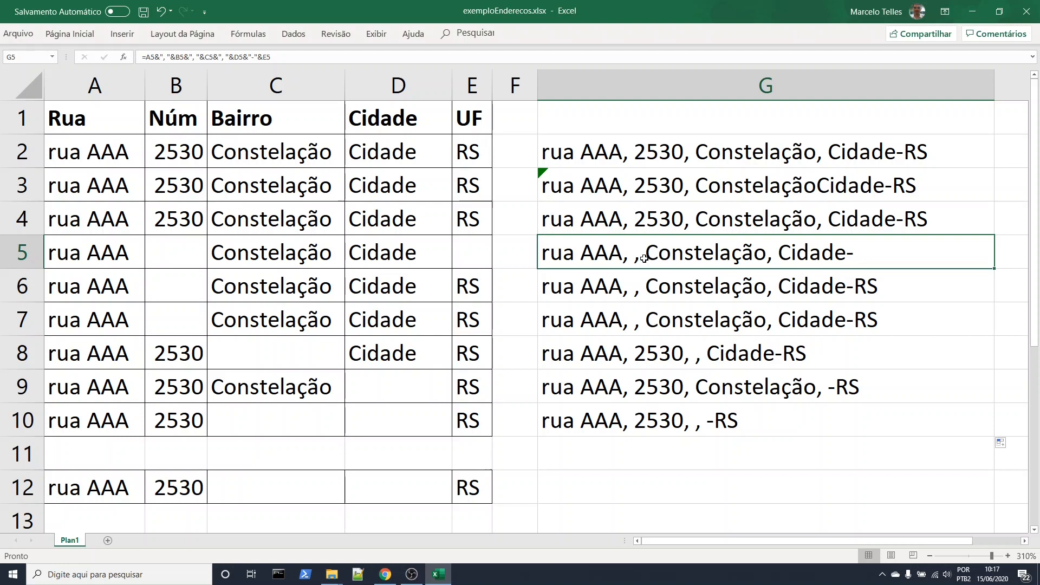
pyautogui.doubleClick(600, 252)
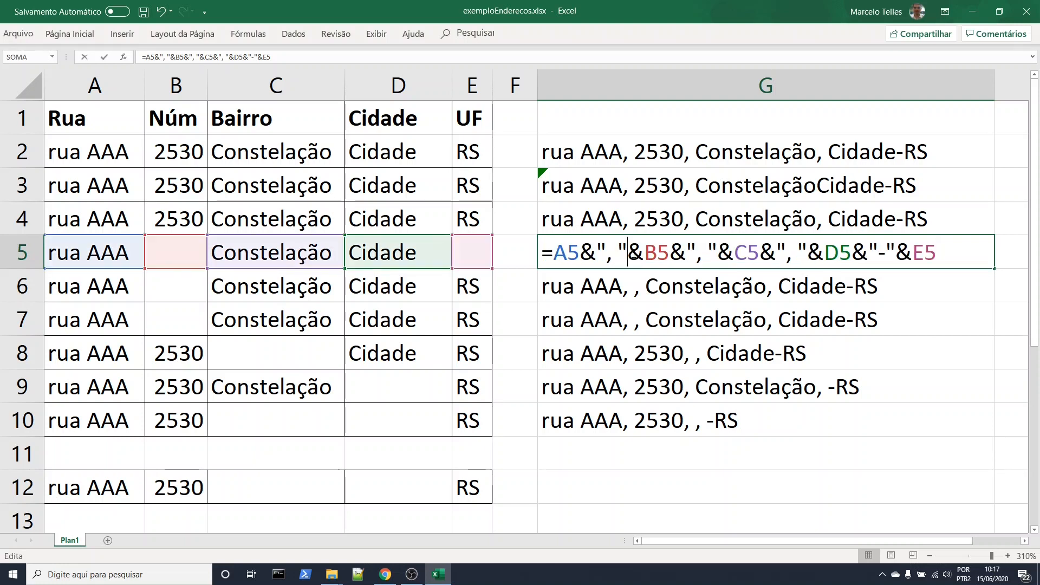
pyautogui.moveTo(597, 249); pyautogui.dragTo(629, 250)
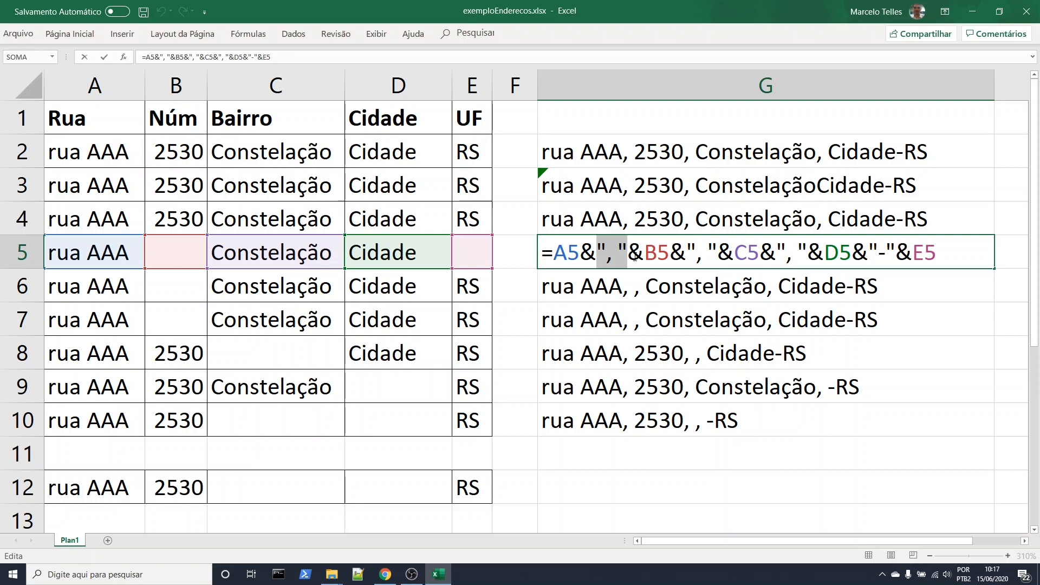
pyautogui.click(599, 252)
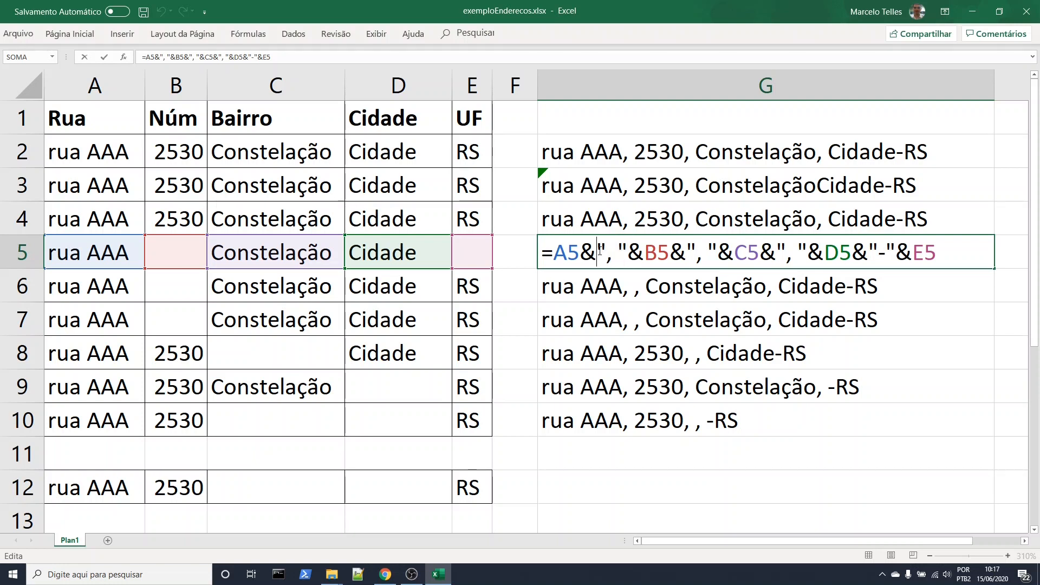
pyautogui.moveTo(602, 251); pyautogui.dragTo(672, 252)
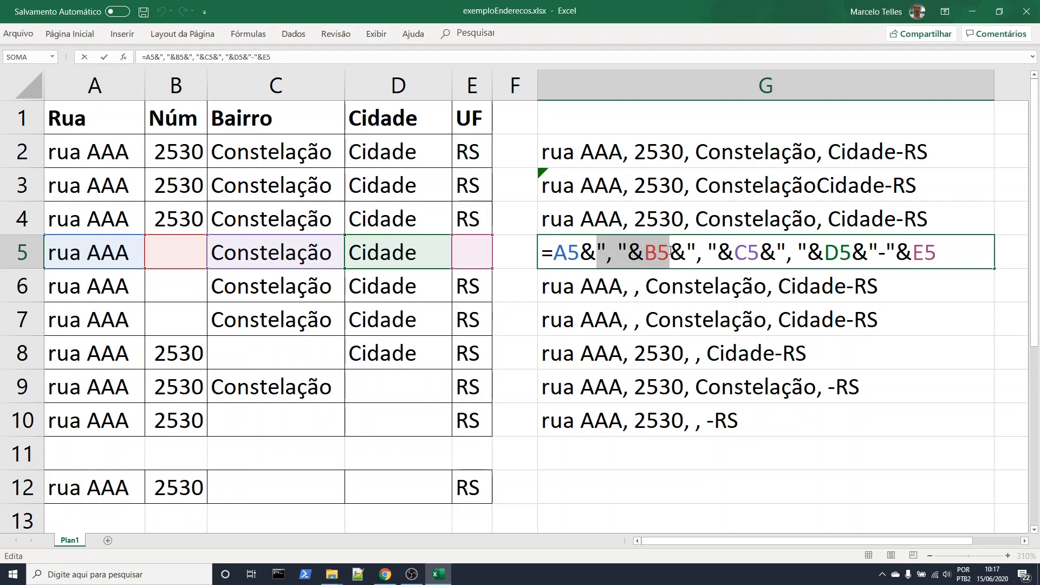
pyautogui.press('Delete')
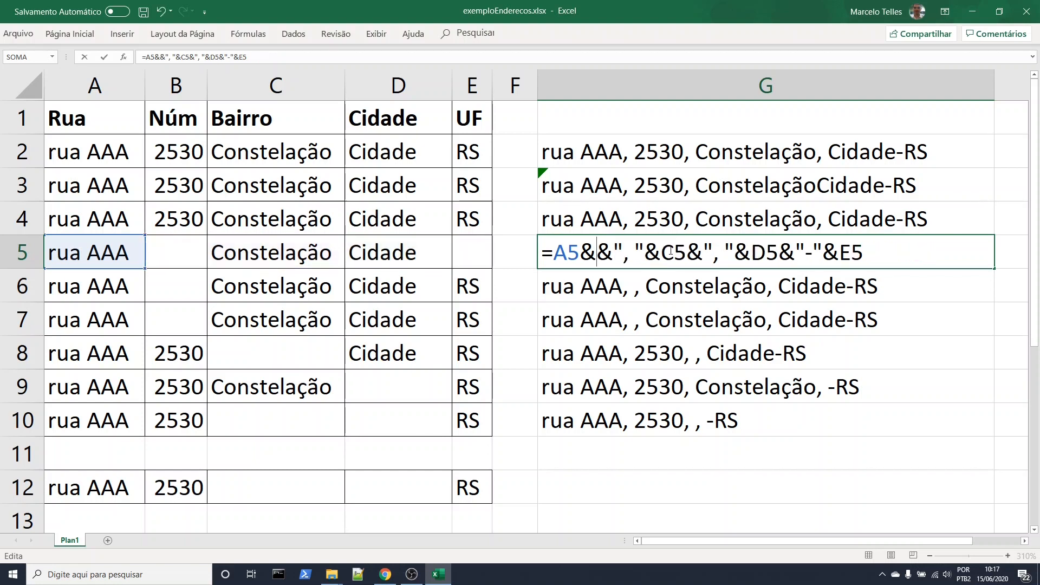
# Insert an SE function after A5& in the G5 formula, with the logical test B5=""
pyautogui.write('SE')
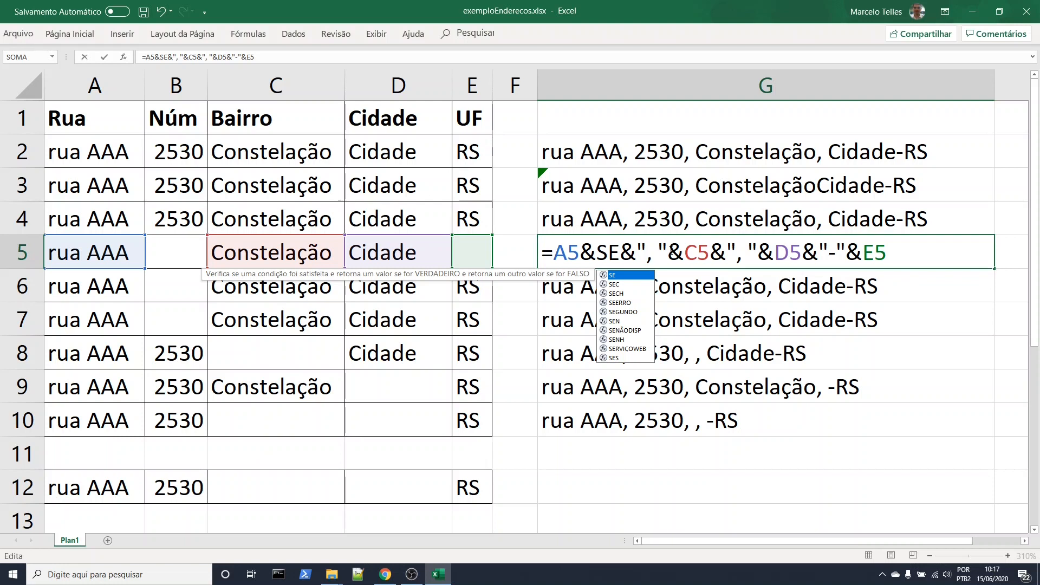
pyautogui.write('()')
pyautogui.press('Left')
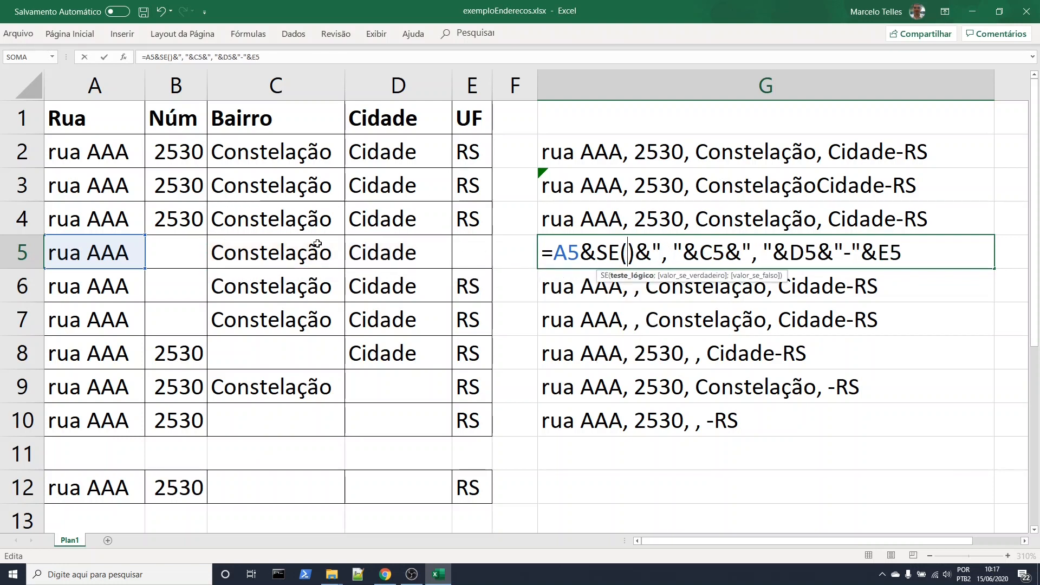
pyautogui.click(171, 252)
pyautogui.write('=')
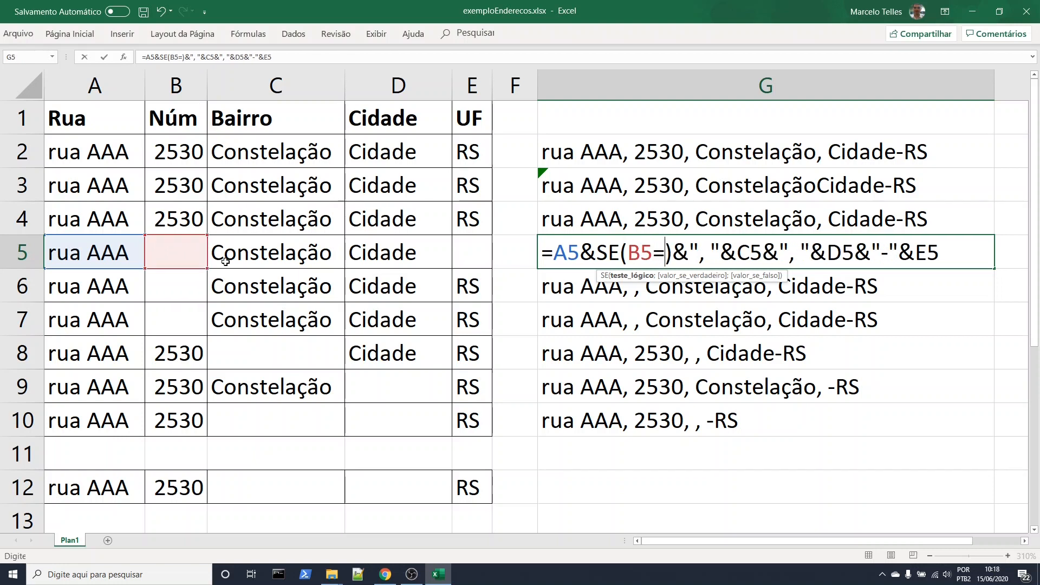
pyautogui.write('""')
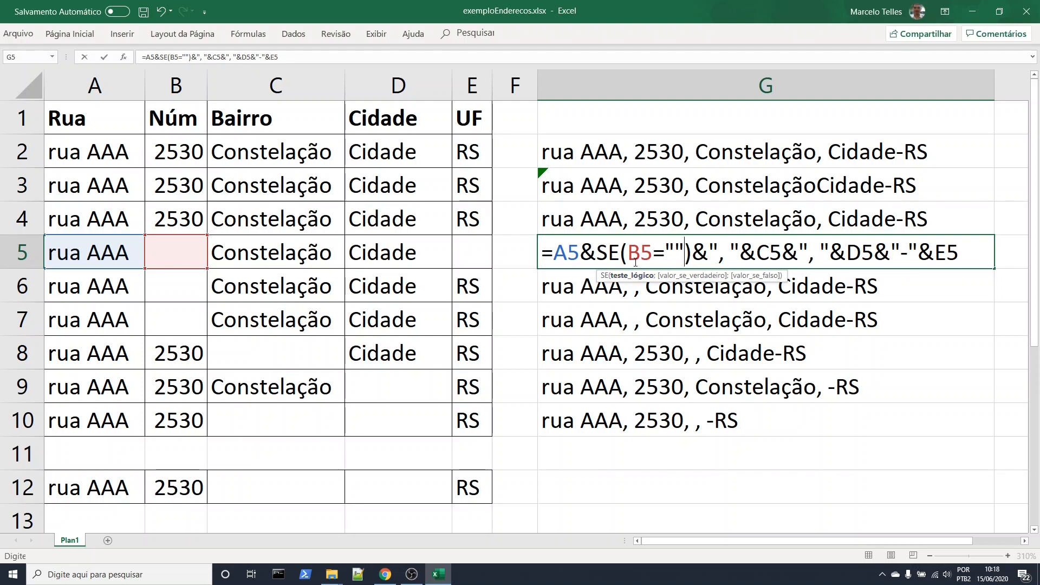
pyautogui.click(688, 251)
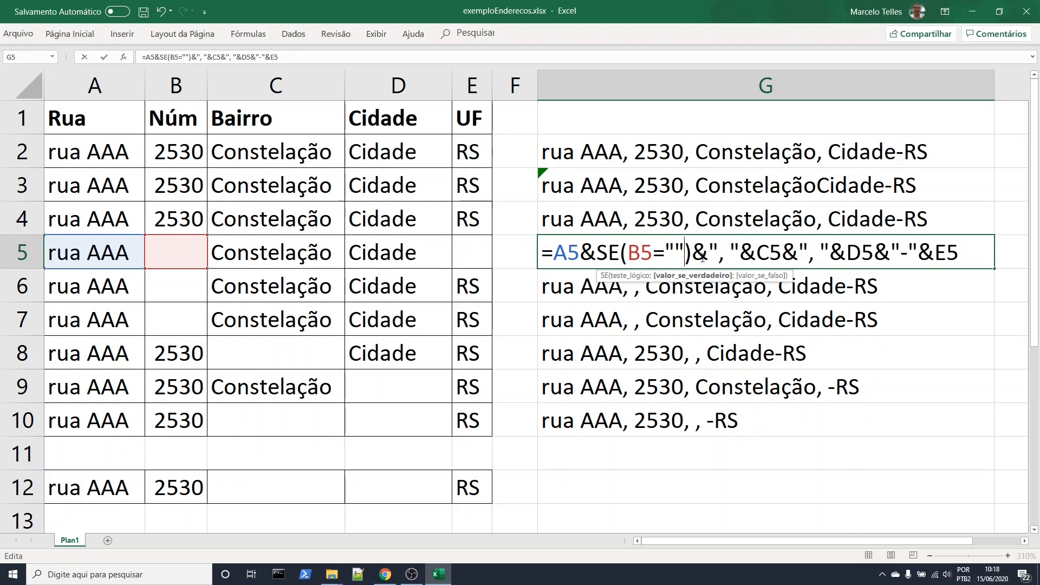
# Complete the SE function in G5 with "" as the true value and ", "&B5 as the false value
pyautogui.write(';""')
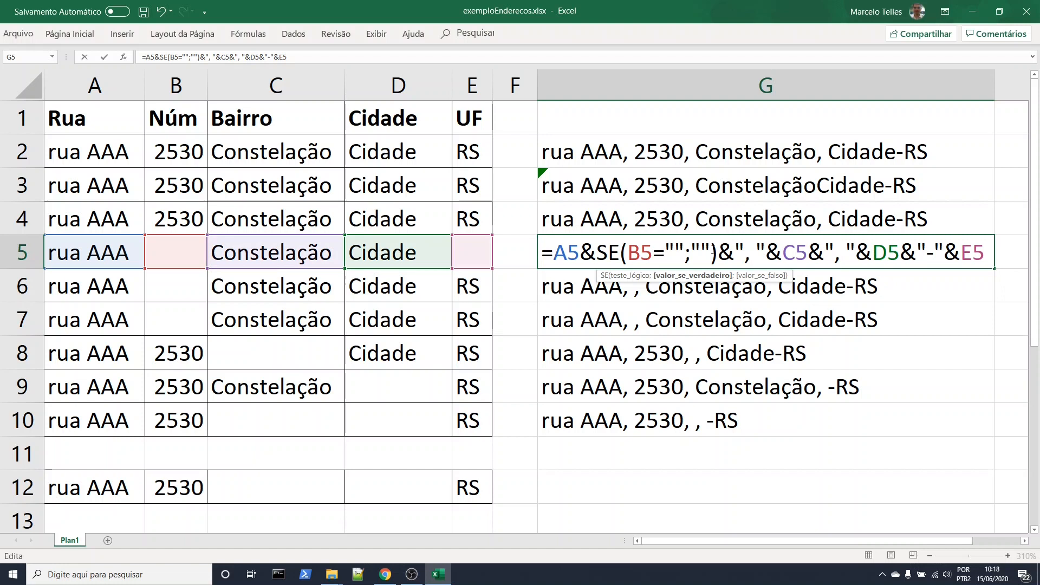
pyautogui.write(';')
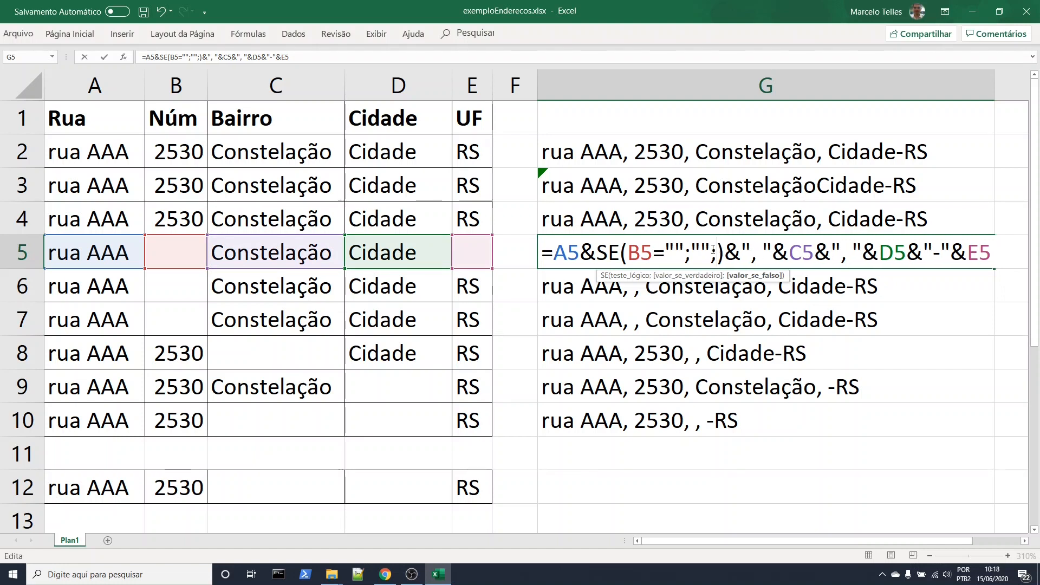
pyautogui.write('"')
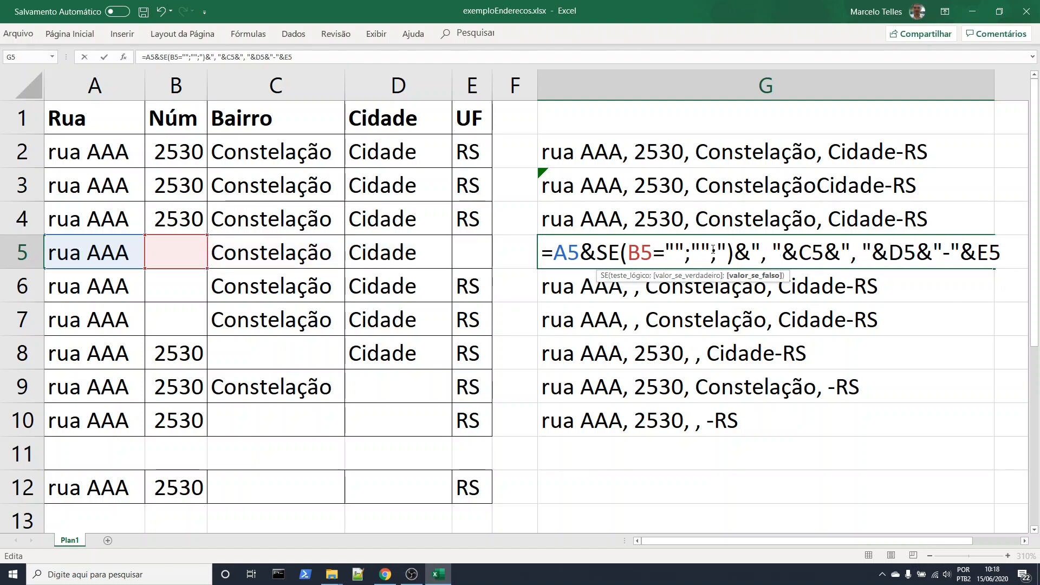
pyautogui.write(',')
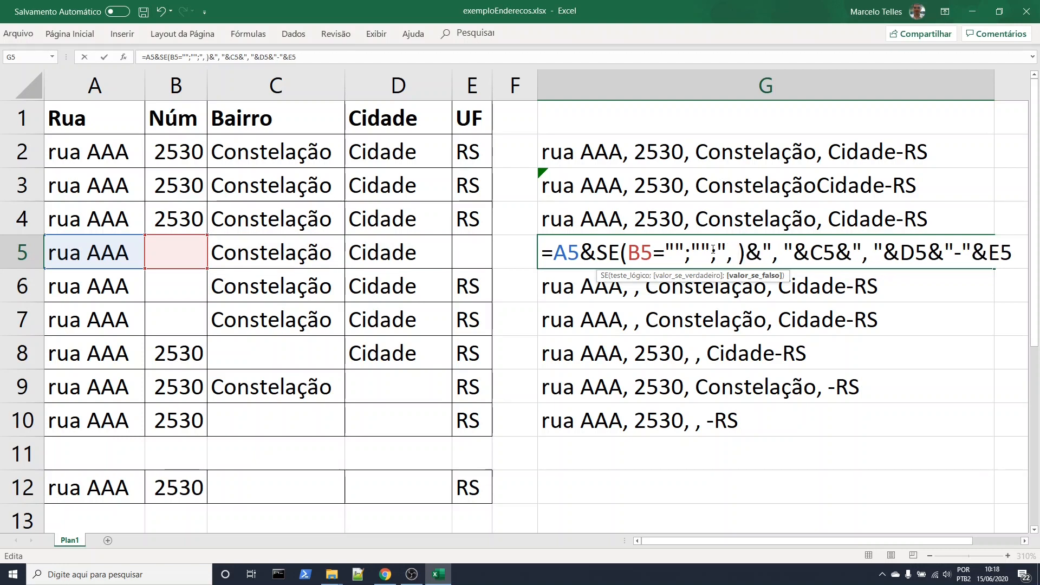
pyautogui.write(' "')
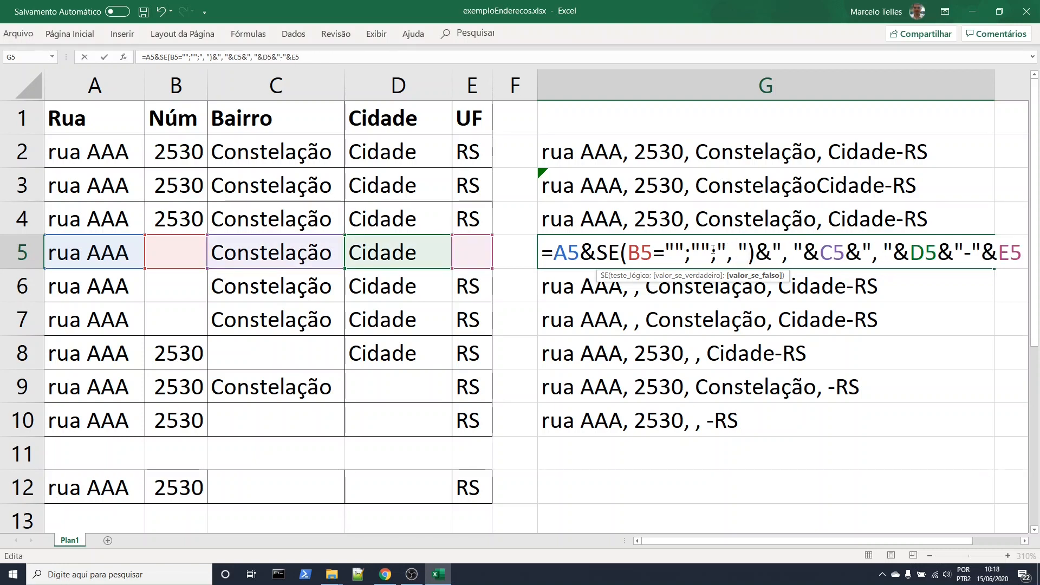
pyautogui.write('&')
pyautogui.write('B%')
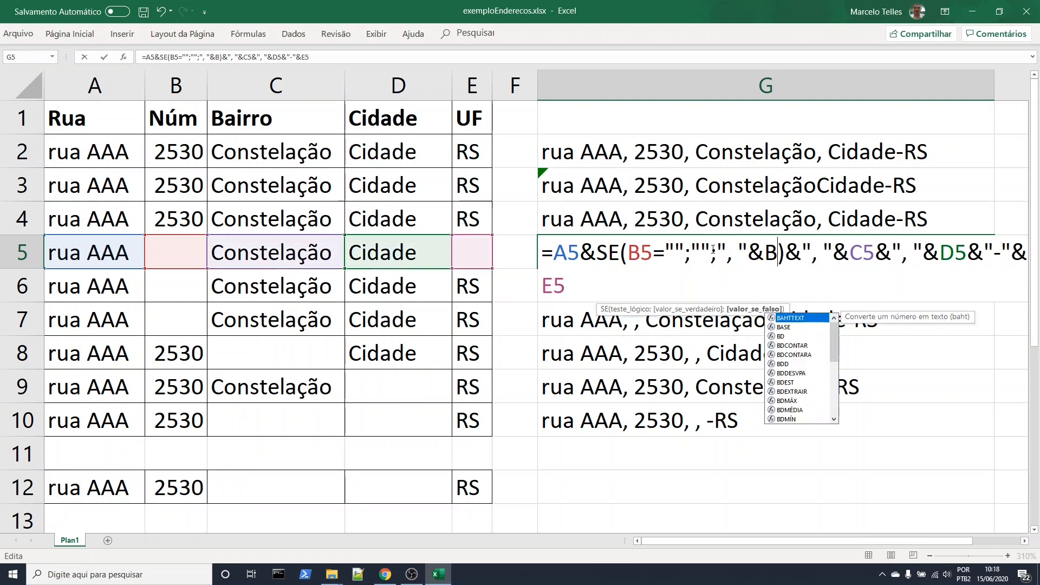
pyautogui.press('BackSpace')
pyautogui.write('5')
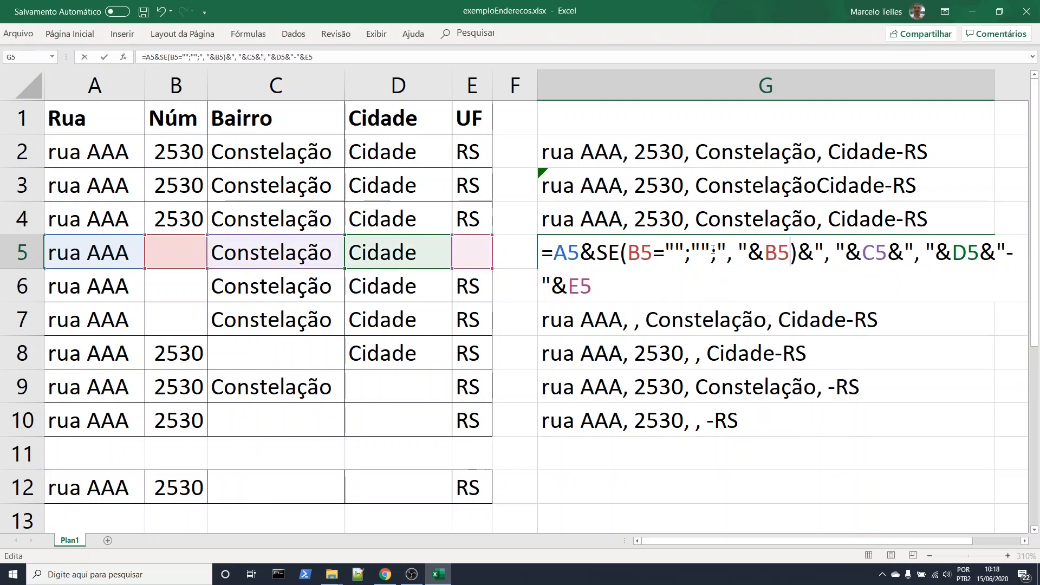
pyautogui.press('Return')
pyautogui.doubleClick(704, 261)
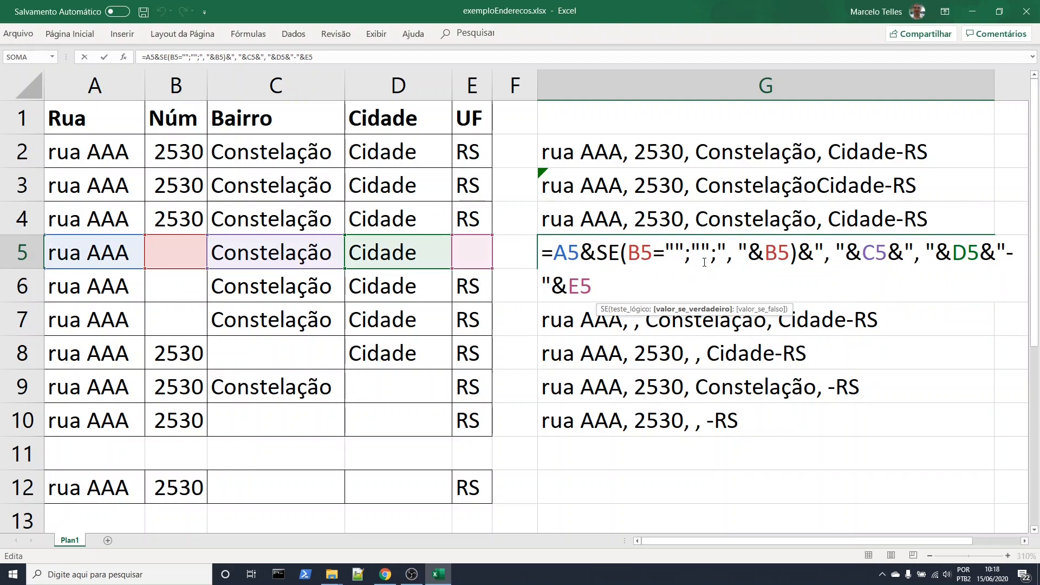
pyautogui.press('Return')
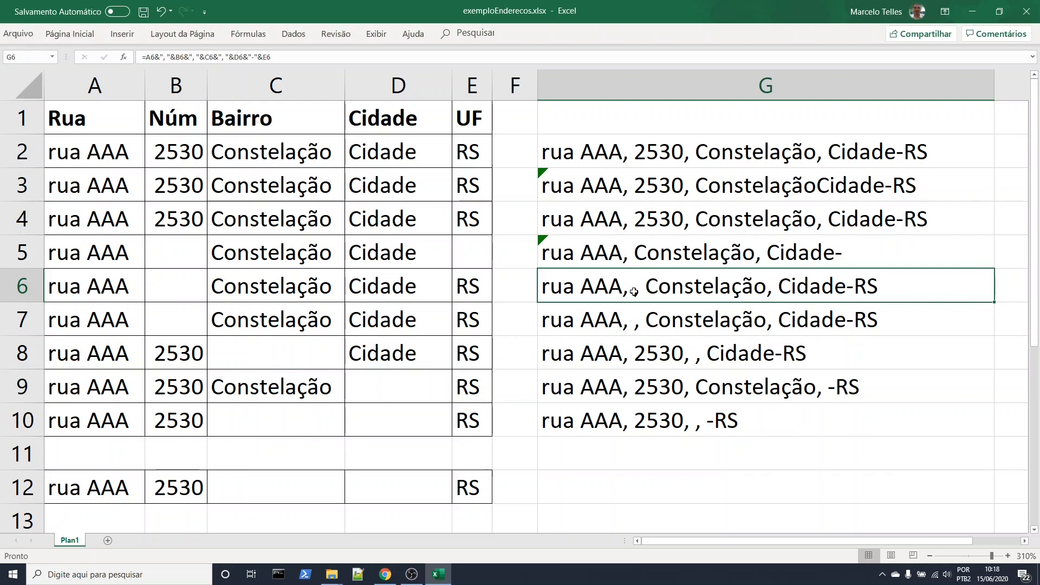
# Test the G5 formula by entering 2 in the number cell B5, and clear B5 again
pyautogui.click(638, 261)
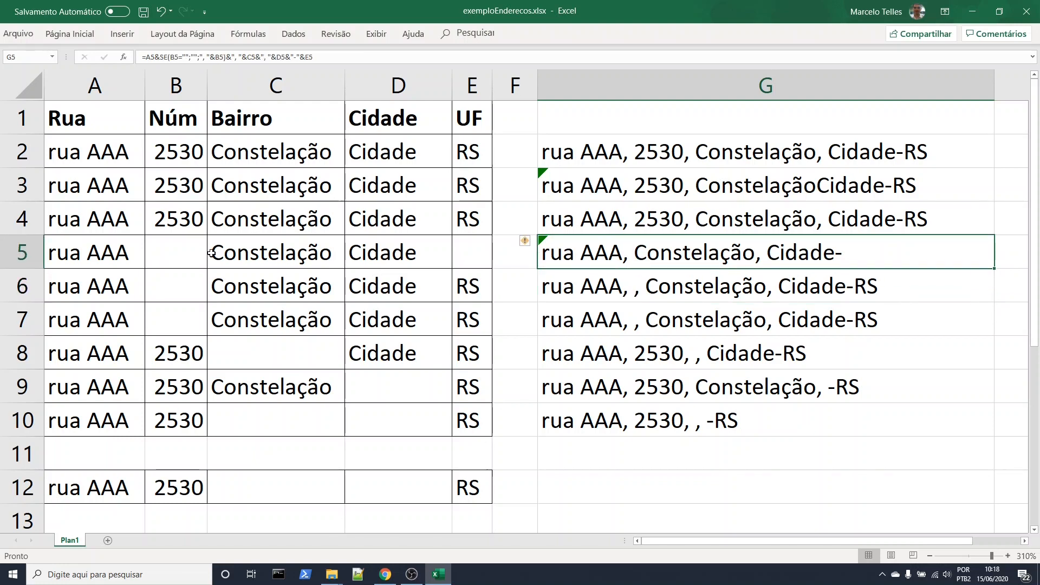
pyautogui.click(200, 254)
pyautogui.write('2')
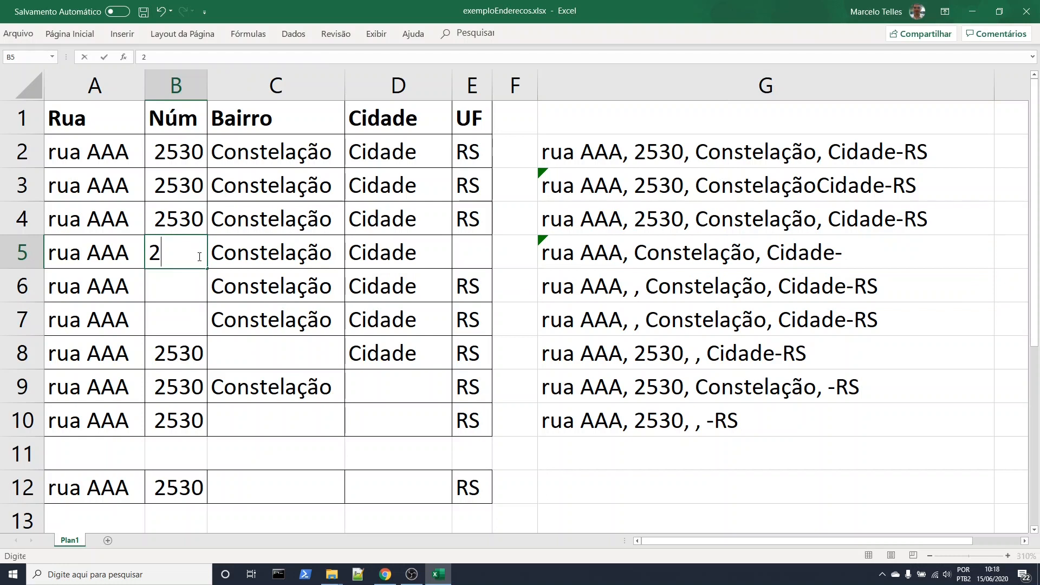
pyautogui.press('Return')
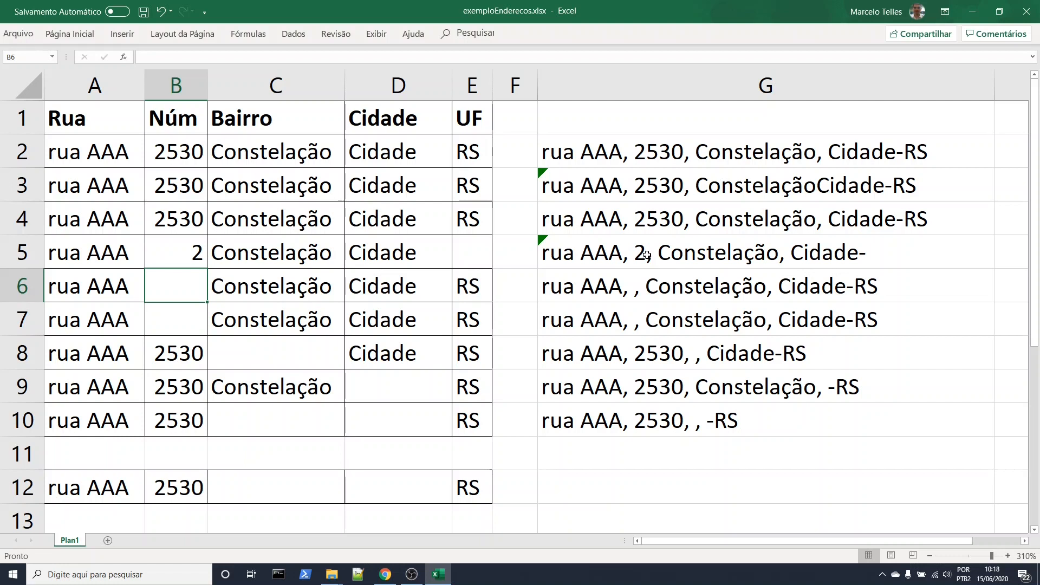
pyautogui.click(199, 253)
pyautogui.press('Delete')
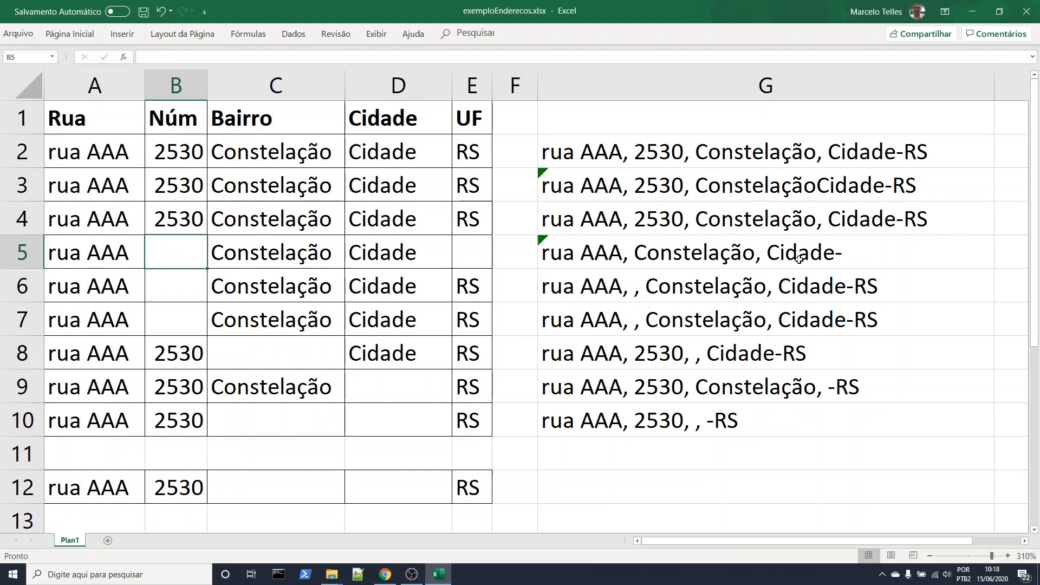
# Fill the G5 formula down through G10
pyautogui.click(915, 256)
pyautogui.moveTo(996, 269); pyautogui.dragTo(921, 425)
pyautogui.click(911, 444)
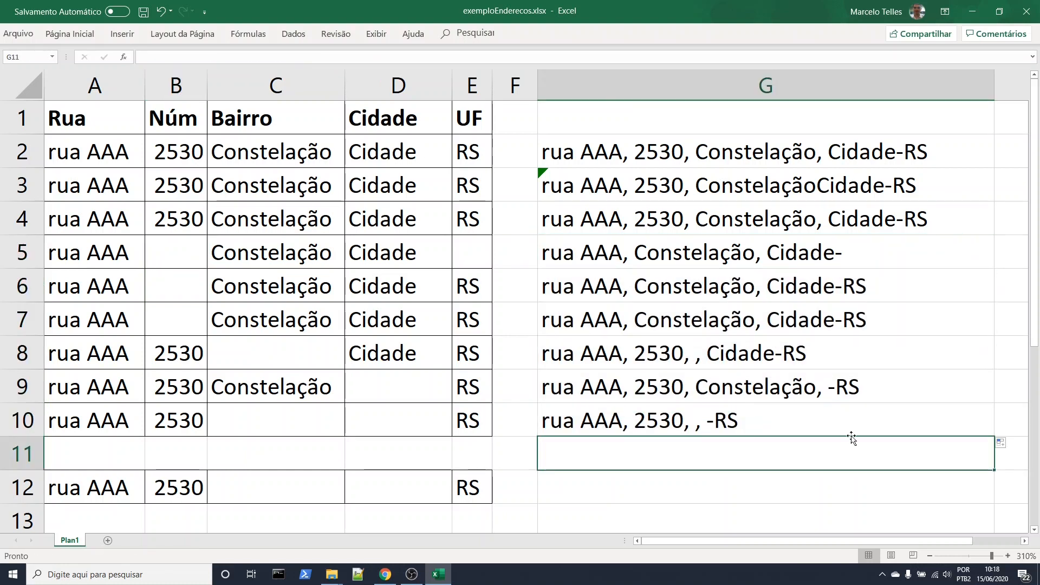
# Copy the SE expression for B5 inside the G5 formula and paste it in place of ", "&C5
pyautogui.click(780, 264)
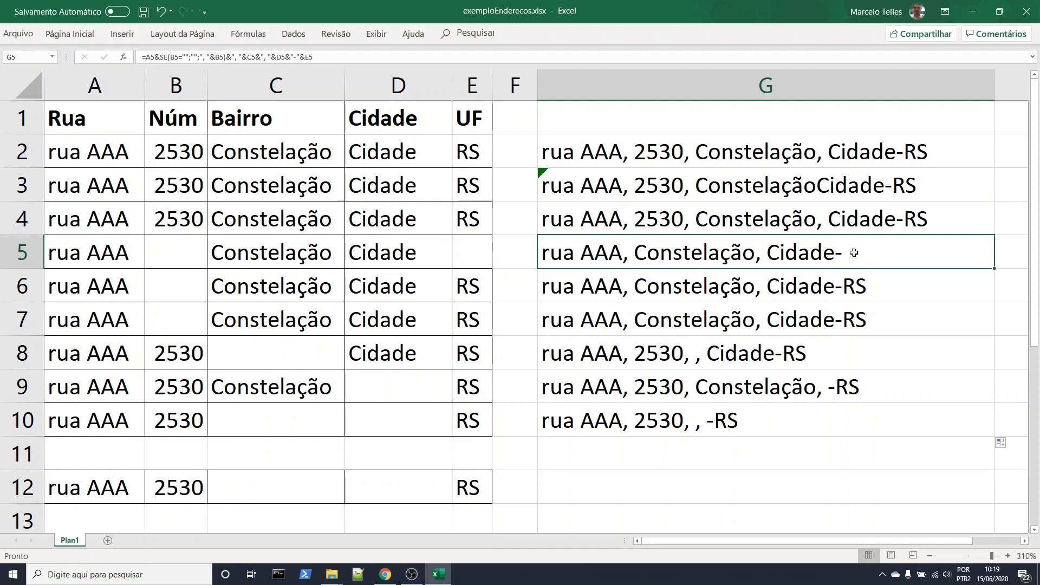
pyautogui.doubleClick(656, 255)
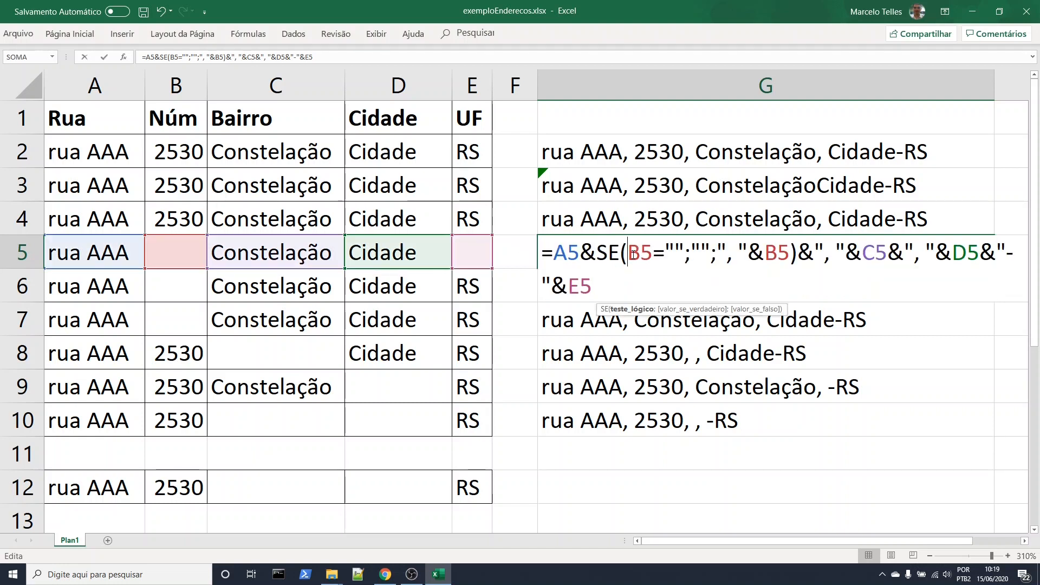
pyautogui.moveTo(596, 253); pyautogui.dragTo(798, 253)
pyautogui.hotkey('ctrl', 'c')
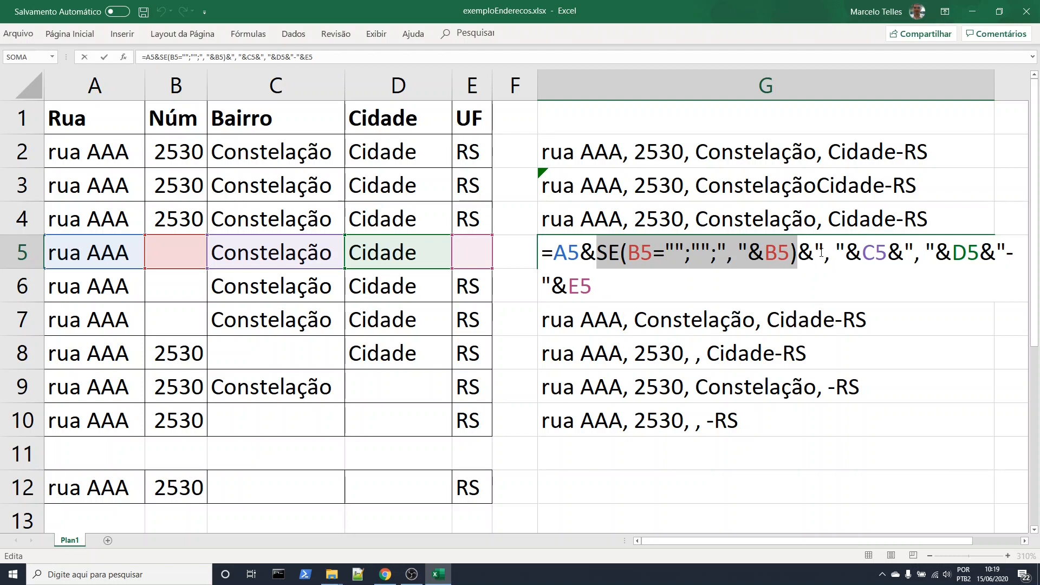
pyautogui.moveTo(814, 252); pyautogui.dragTo(885, 252)
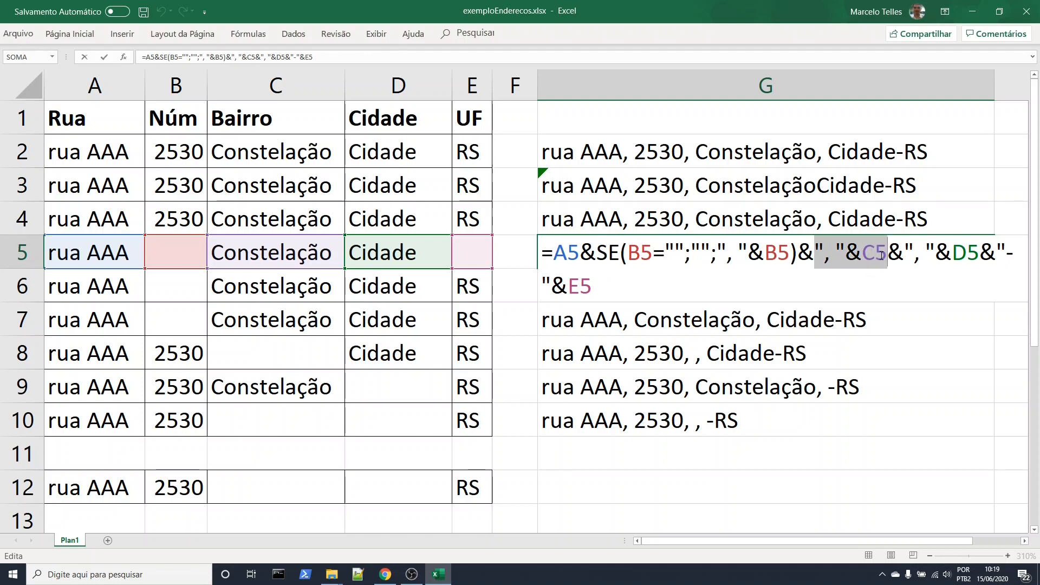
pyautogui.press('Delete')
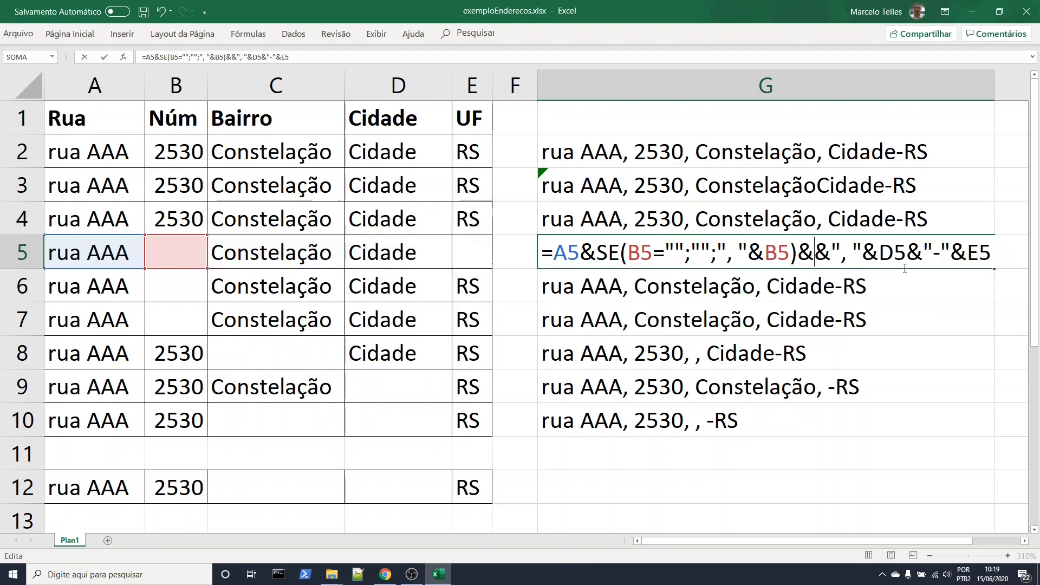
pyautogui.hotkey('ctrl', 'v')
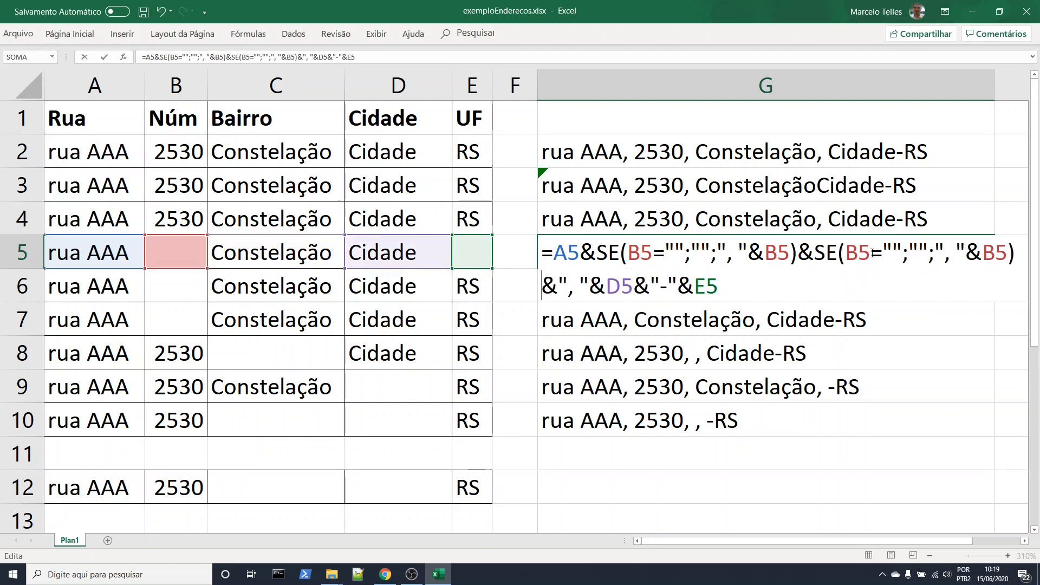
# Change both B5 references in the second SE expression of G5 to C5, making SE(C5="";"";", "&C5)
pyautogui.click(865, 252)
pyautogui.moveTo(846, 252); pyautogui.dragTo(852, 253)
pyautogui.write('c')
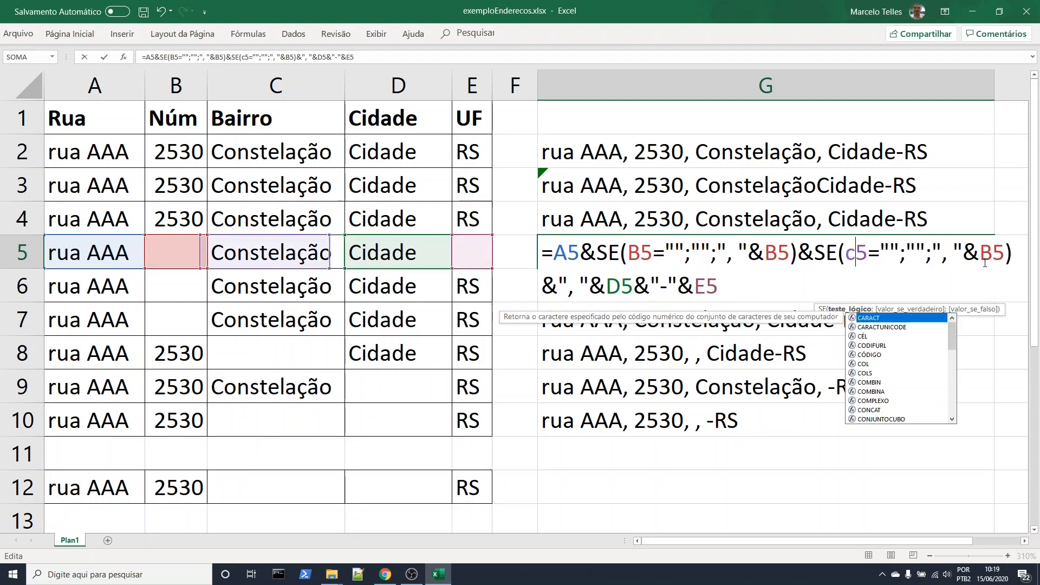
pyautogui.moveTo(984, 252); pyautogui.dragTo(991, 253)
pyautogui.write('c')
pyautogui.press('Return')
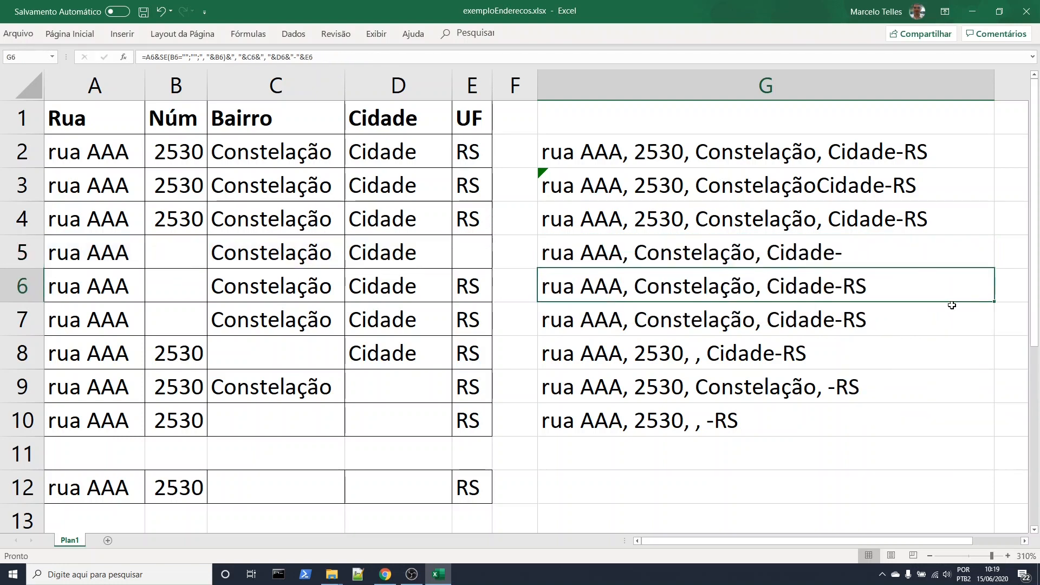
# Test the G5 formula against the G6 formula by clearing the neighbourhood cells C5 and C6
pyautogui.click(724, 252)
pyautogui.doubleClick(725, 252)
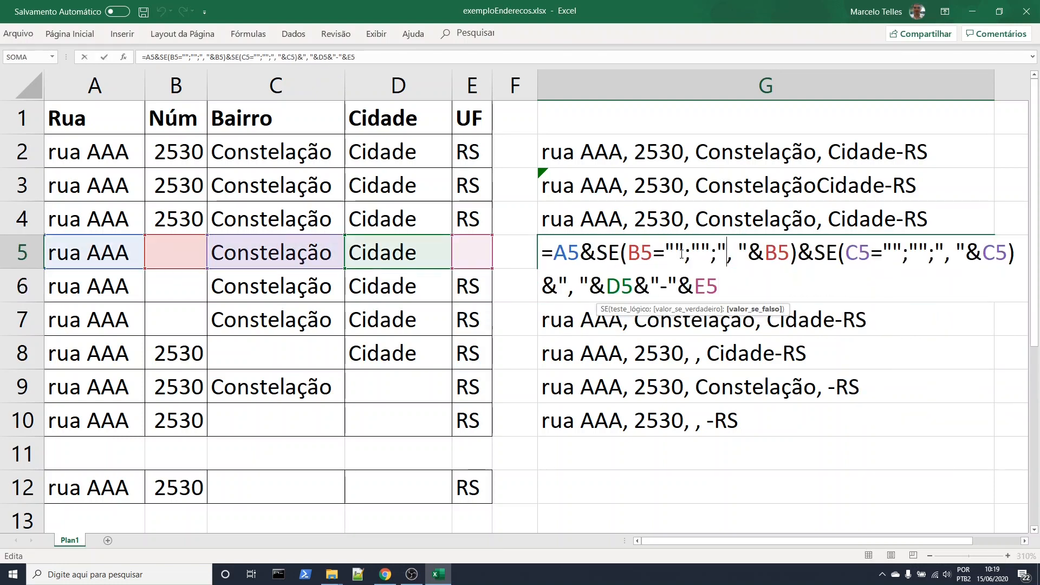
pyautogui.press('Return')
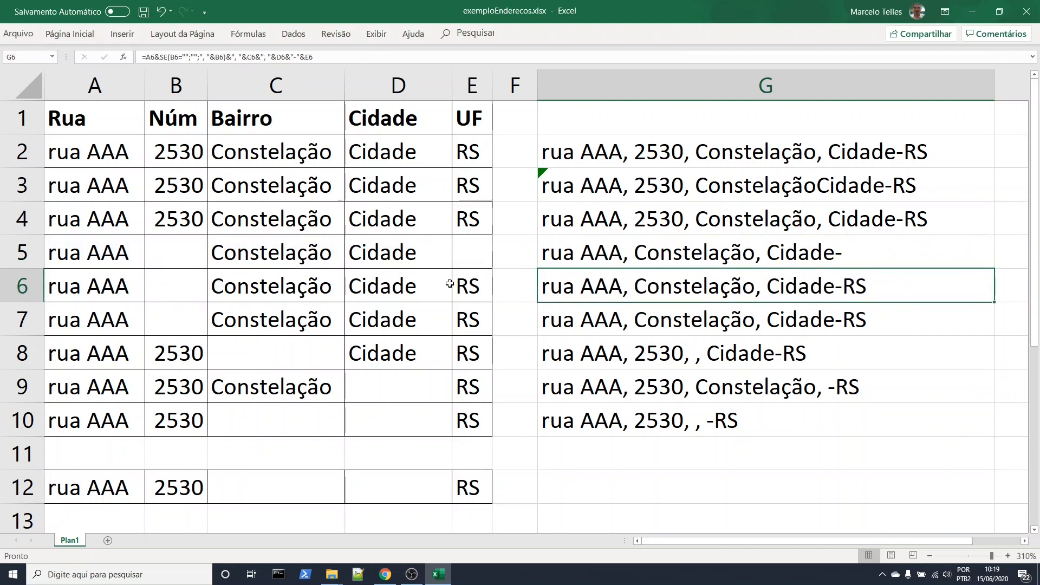
pyautogui.click(285, 250)
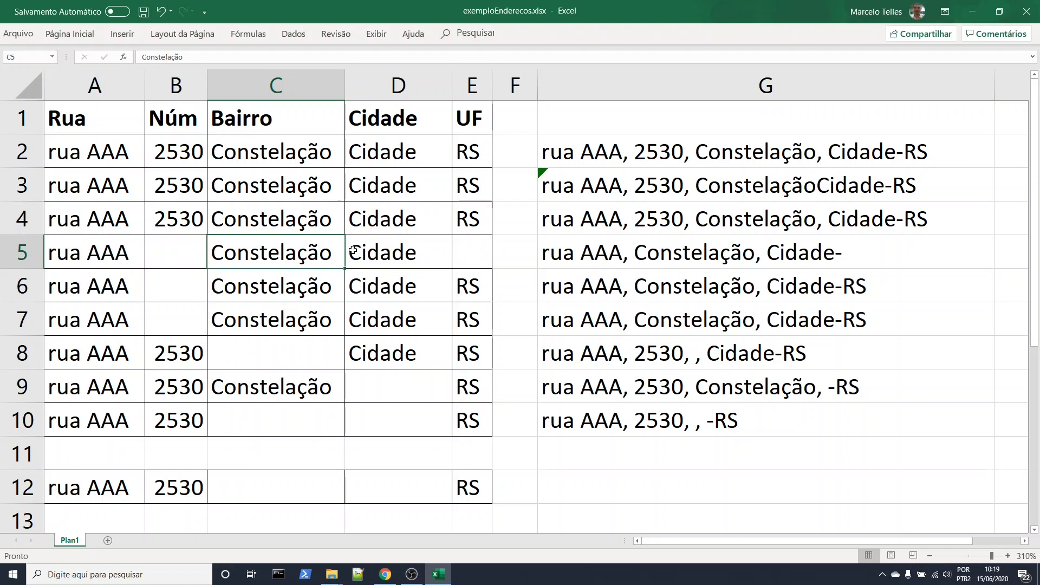
pyautogui.press('Delete')
pyautogui.press('Return')
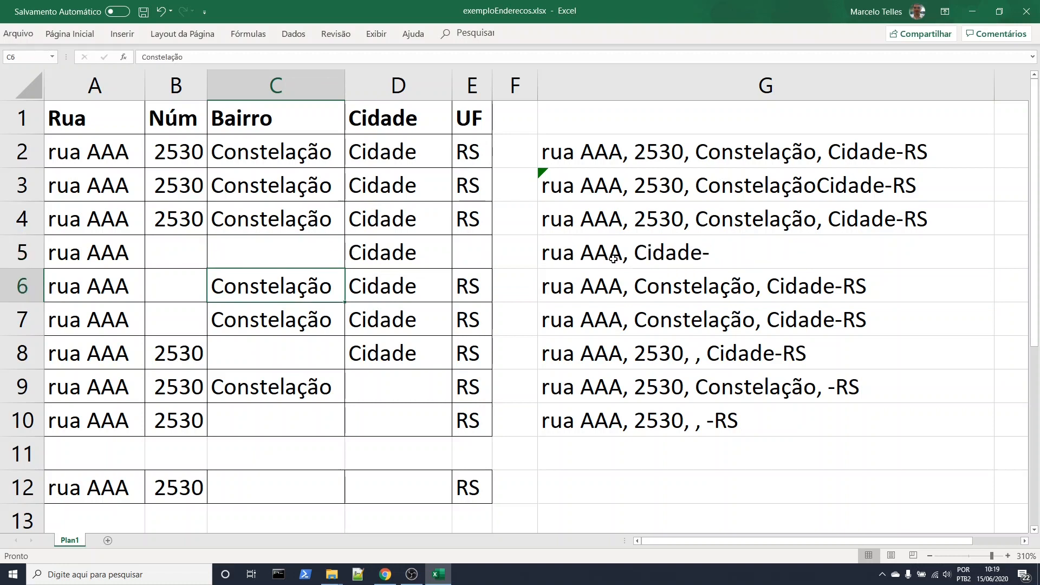
pyautogui.click(615, 260)
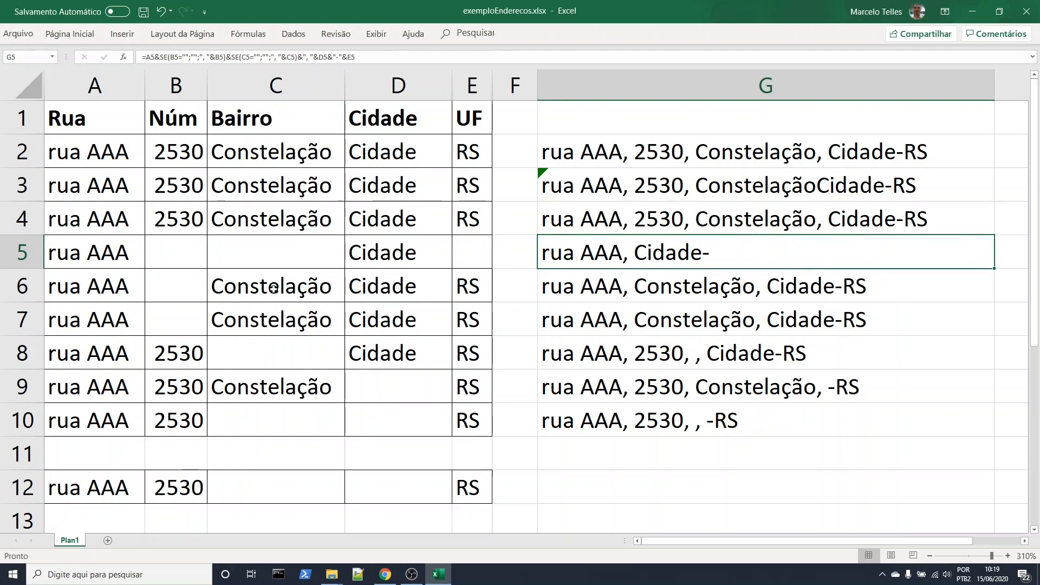
pyautogui.click(274, 289)
pyautogui.press('Delete')
pyautogui.press('Down')
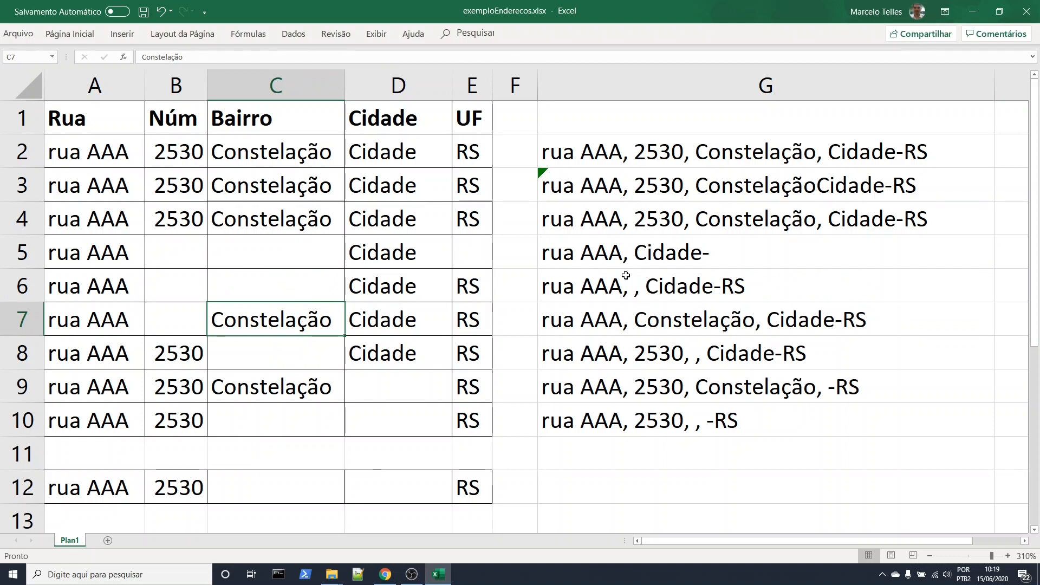
# Clear the city cell D5 to test the G5 formula, and undo the deletion
pyautogui.click(659, 257)
pyautogui.click(396, 249)
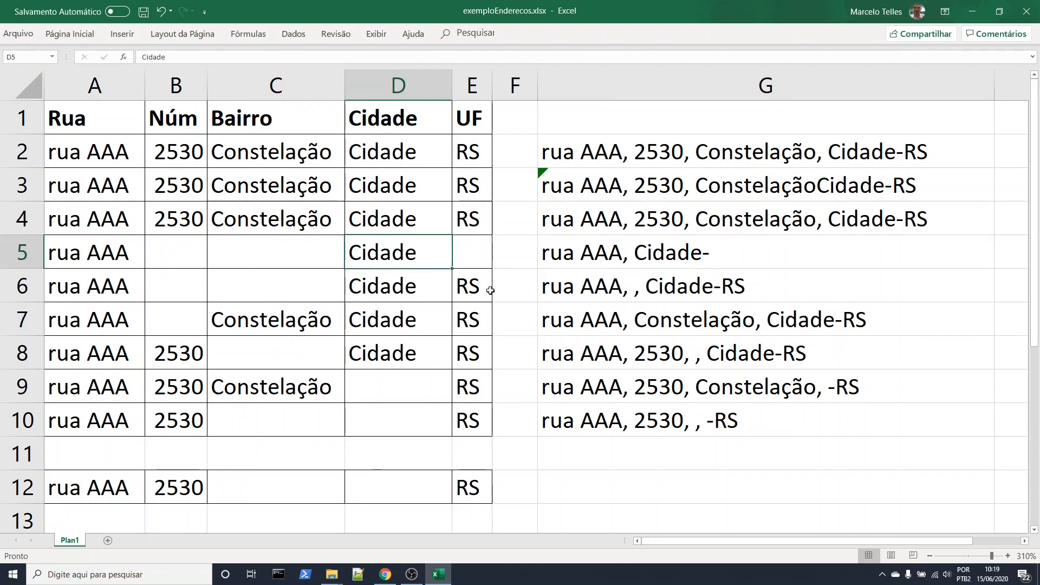
pyautogui.press('Delete')
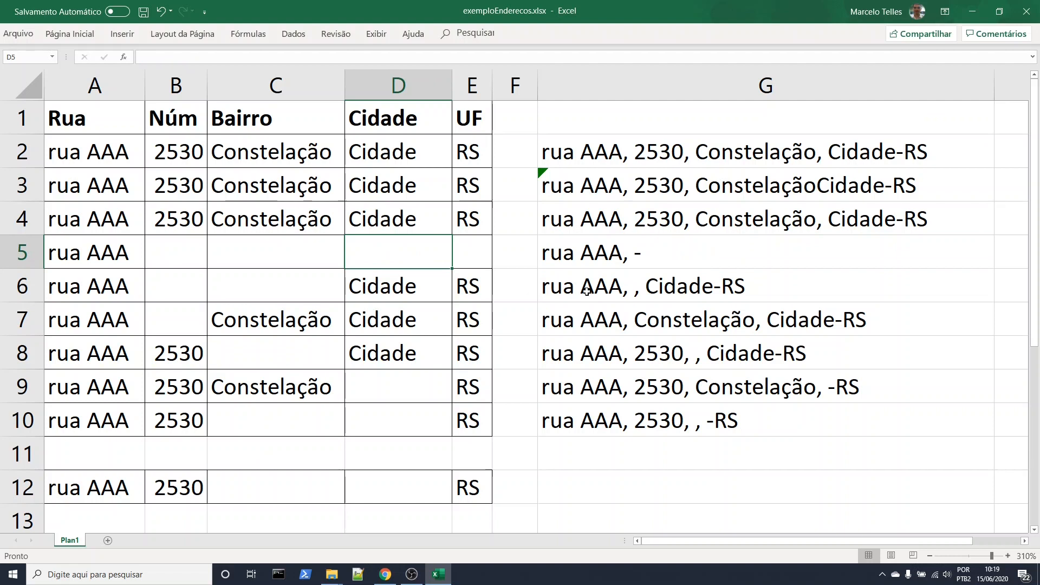
pyautogui.click(601, 250)
pyautogui.hotkey('ctrl', 'z')
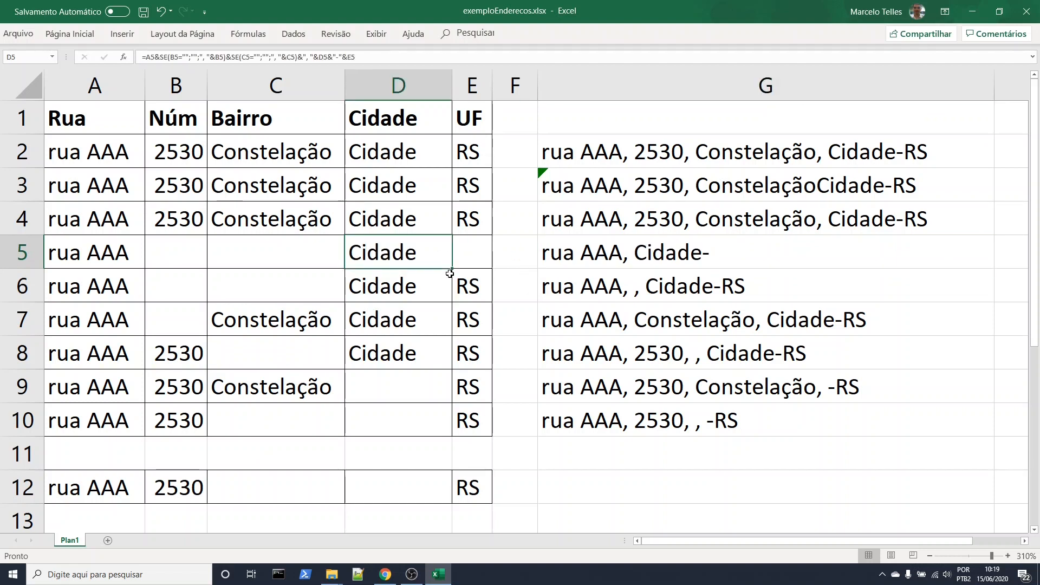
# Replace ", "&D5 in the G5 formula with the copied SE expression for B5
pyautogui.click(687, 263)
pyautogui.doubleClick(702, 249)
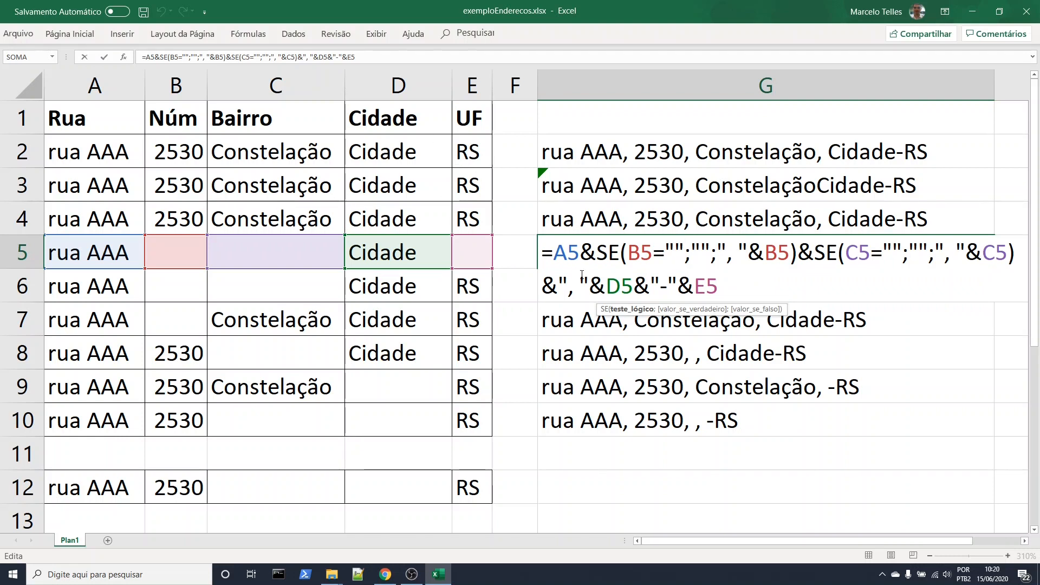
pyautogui.moveTo(560, 286); pyautogui.dragTo(631, 286)
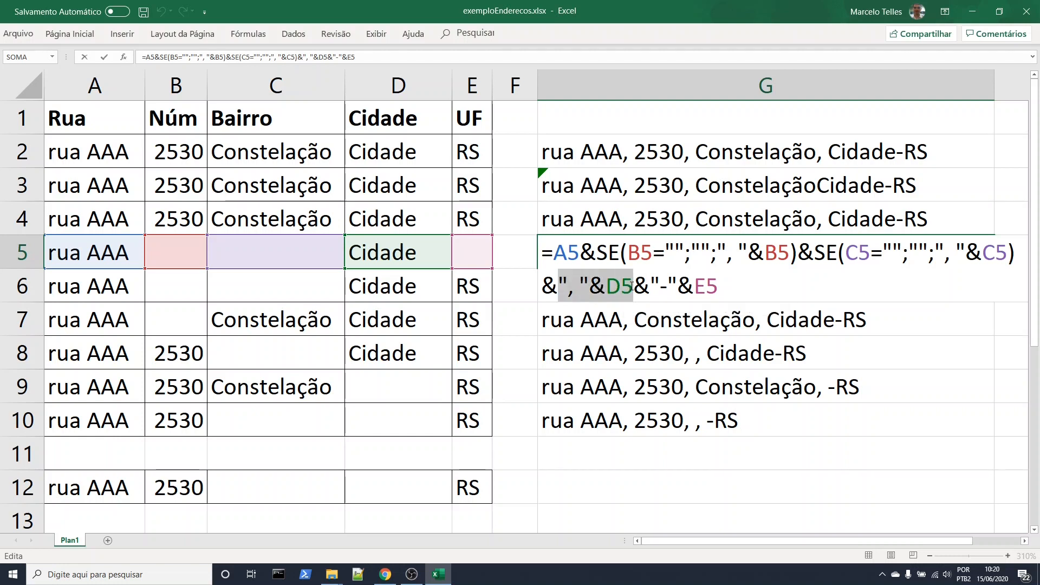
pyautogui.press('BackSpace')
pyautogui.hotkey('ctrl', 'v')
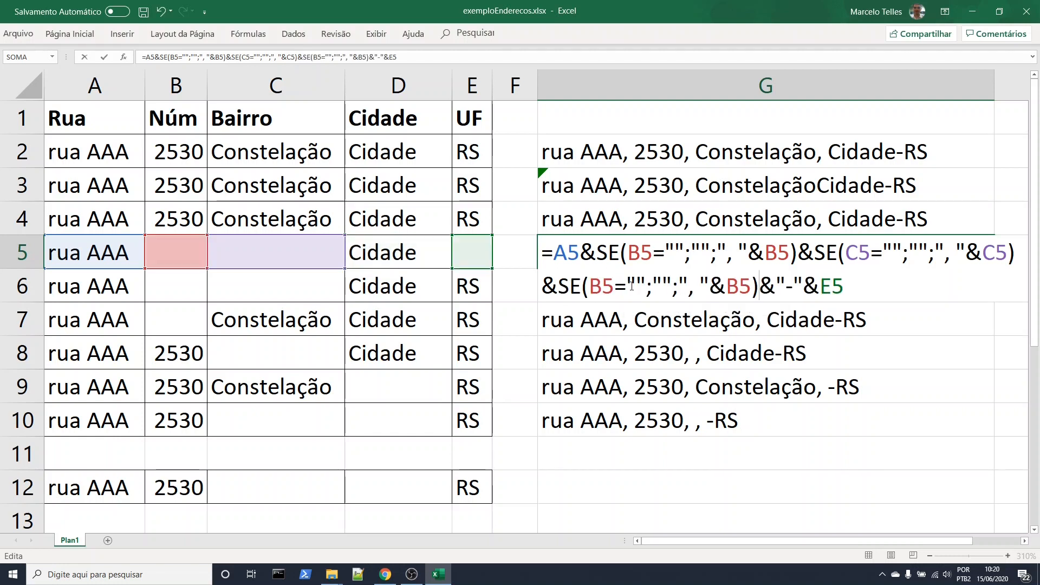
# Change both B5 references in the third SE expression of G5 to D5, making SE(D5="";"";", "&D5)
pyautogui.moveTo(602, 288); pyautogui.dragTo(590, 288)
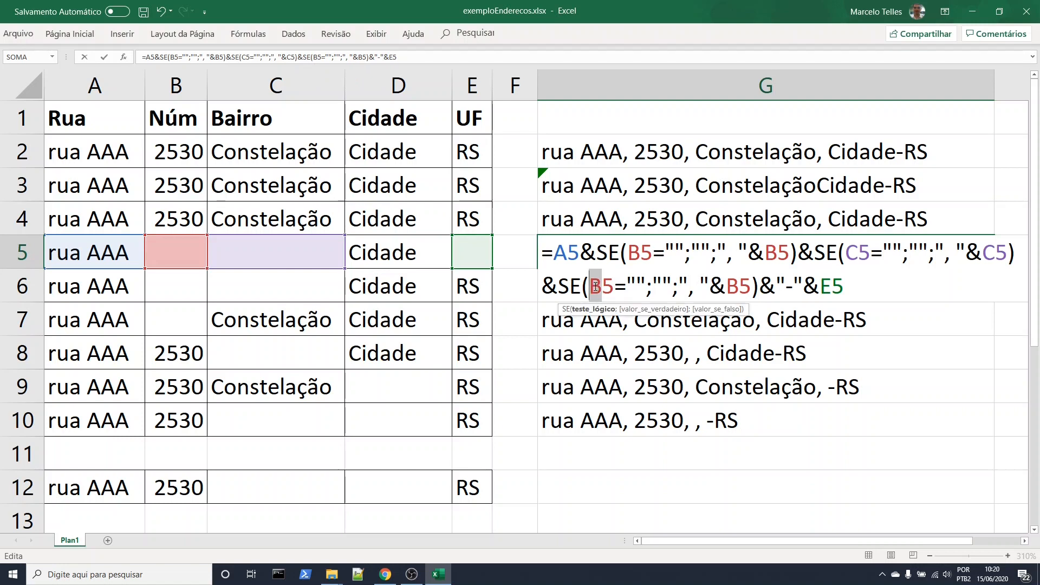
pyautogui.write('D')
pyautogui.press('Right')
pyautogui.press('Right')
pyautogui.press('Right')
pyautogui.press('Right')
pyautogui.press('Right')
pyautogui.press('Right')
pyautogui.press('Right')
pyautogui.press('Right')
pyautogui.press('Right')
pyautogui.press('Right')
pyautogui.press('Right')
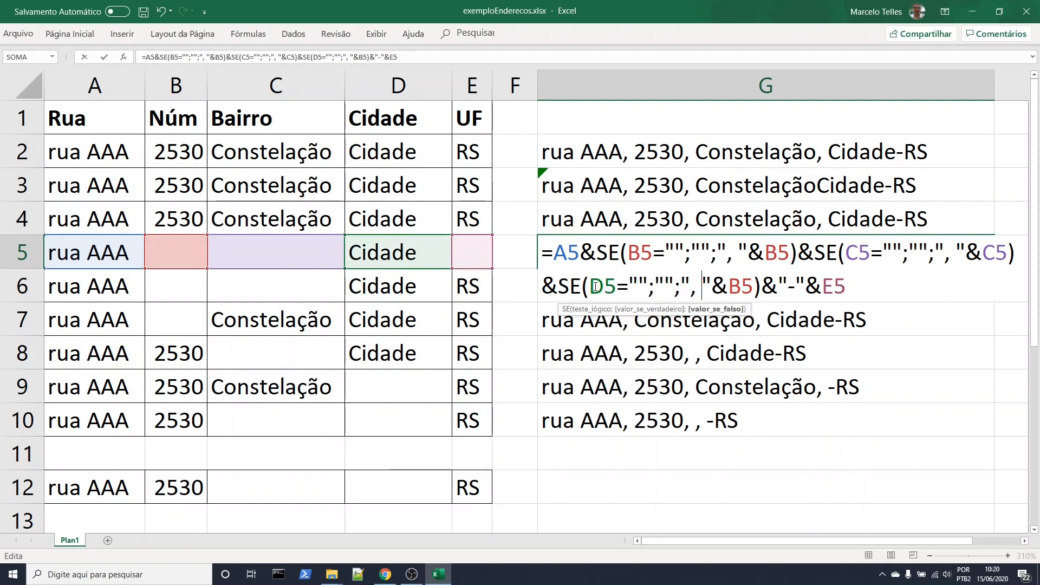
pyautogui.press('Left')
pyautogui.write('D')
pyautogui.press('Delete')
pyautogui.press('Return')
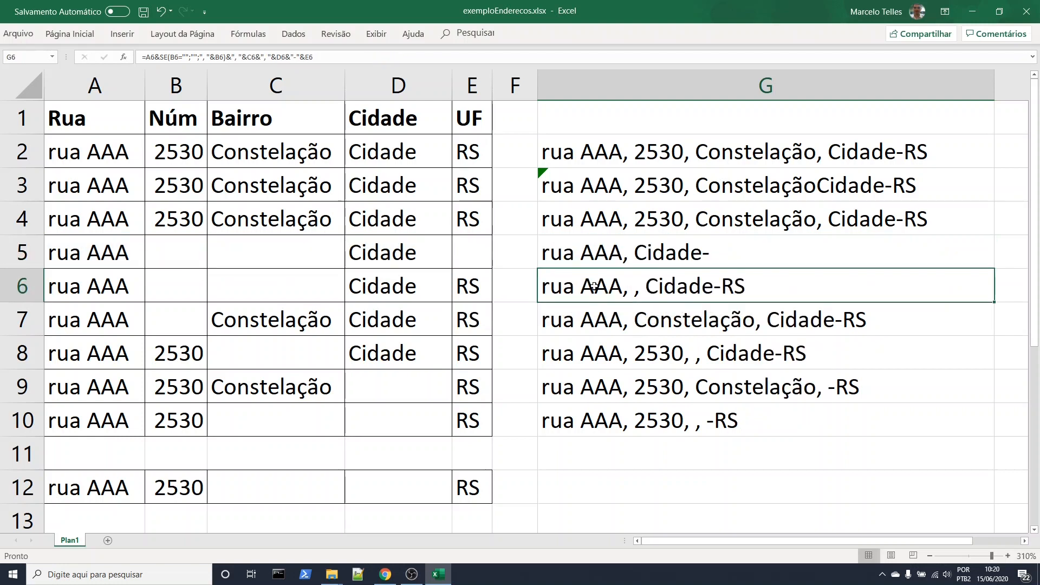
# Review the extended G5 formula, test it by clearing the city cell D5, and undo the deletion
pyautogui.doubleClick(695, 253)
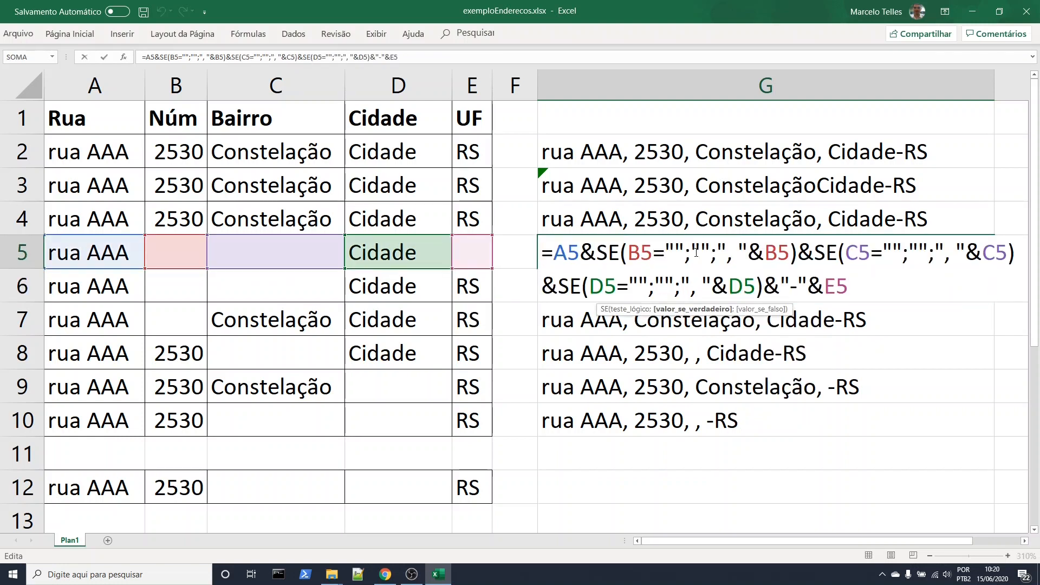
pyautogui.press('Return')
pyautogui.press('Delete')
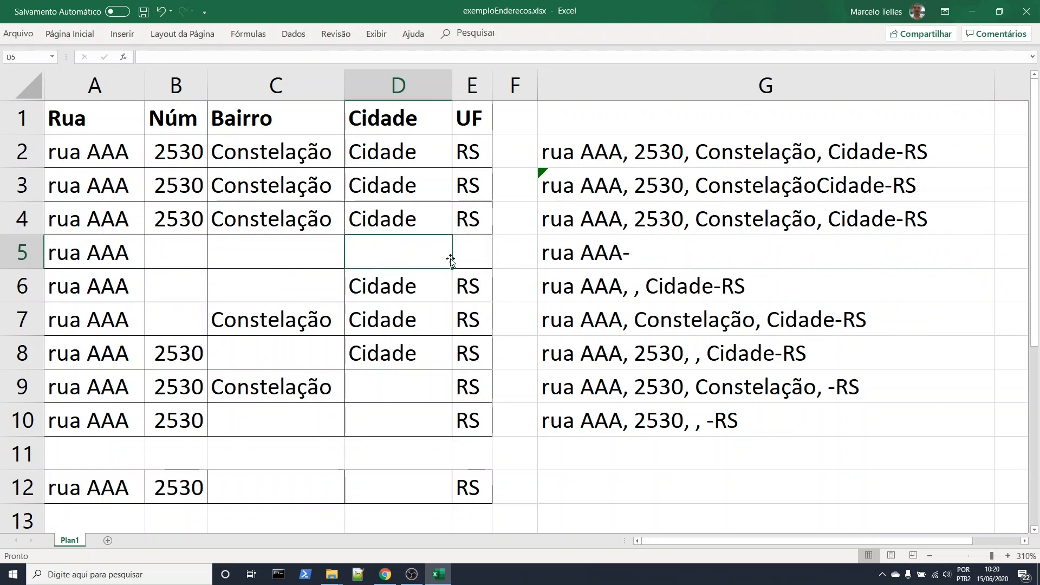
pyautogui.click(766, 328)
pyautogui.click(651, 257)
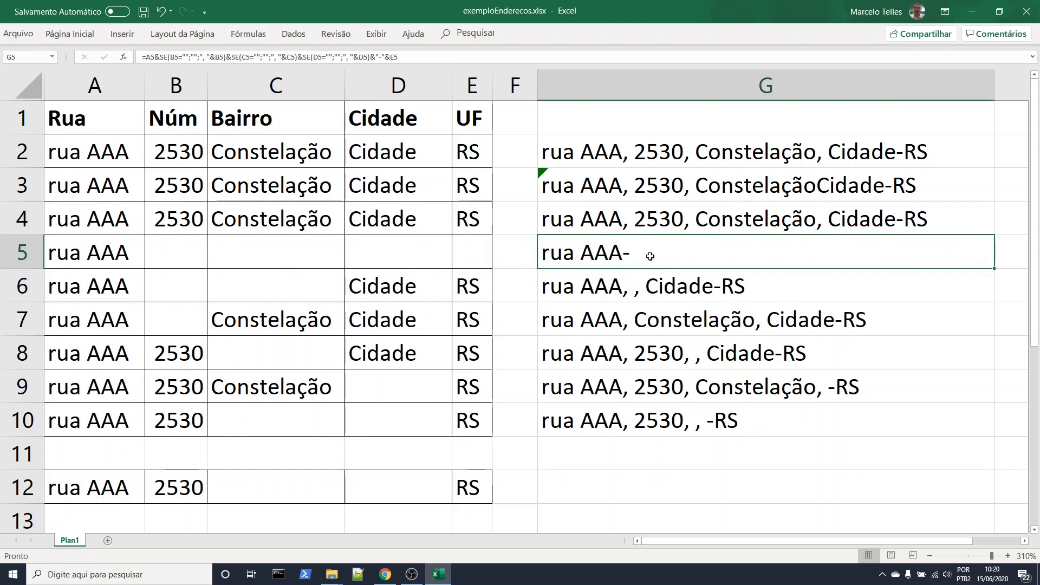
pyautogui.hotkey('ctrl', 'z')
# Replace "-"&E5 at the end of the G5 formula with SE(E5="";"";", "&E5)
pyautogui.doubleClick(701, 262)
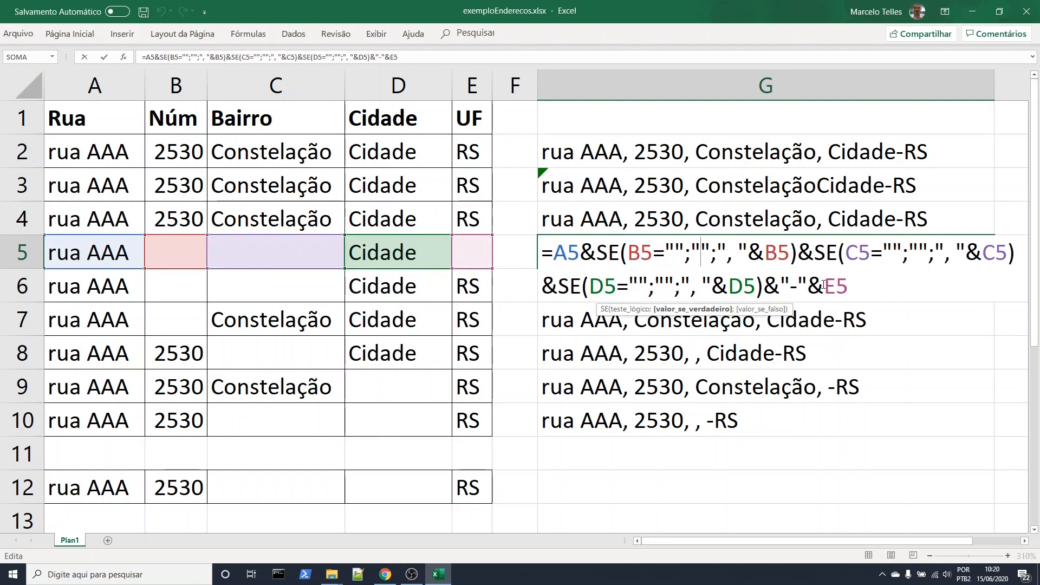
pyautogui.moveTo(823, 284); pyautogui.dragTo(849, 285)
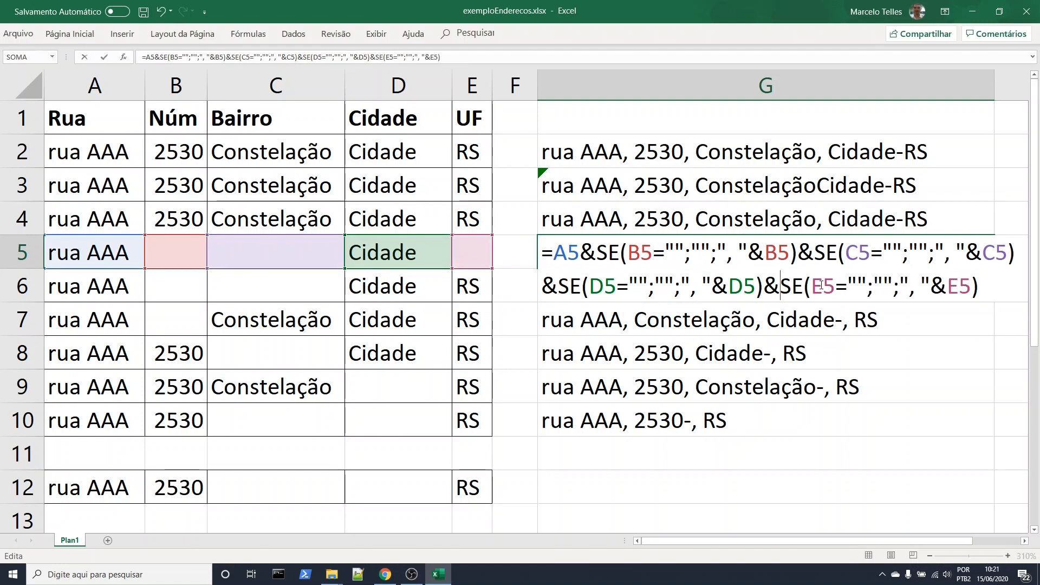
pyautogui.press('Return')
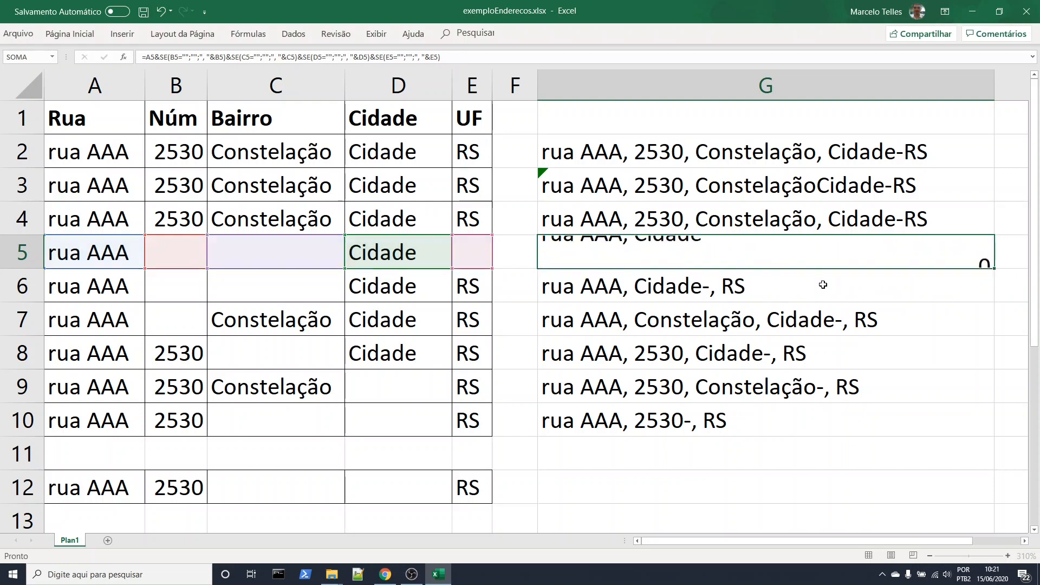
# Fill the G5 formula with all four SE tests down through G10
pyautogui.click(806, 251)
pyautogui.moveTo(996, 269); pyautogui.dragTo(948, 429)
pyautogui.click(854, 466)
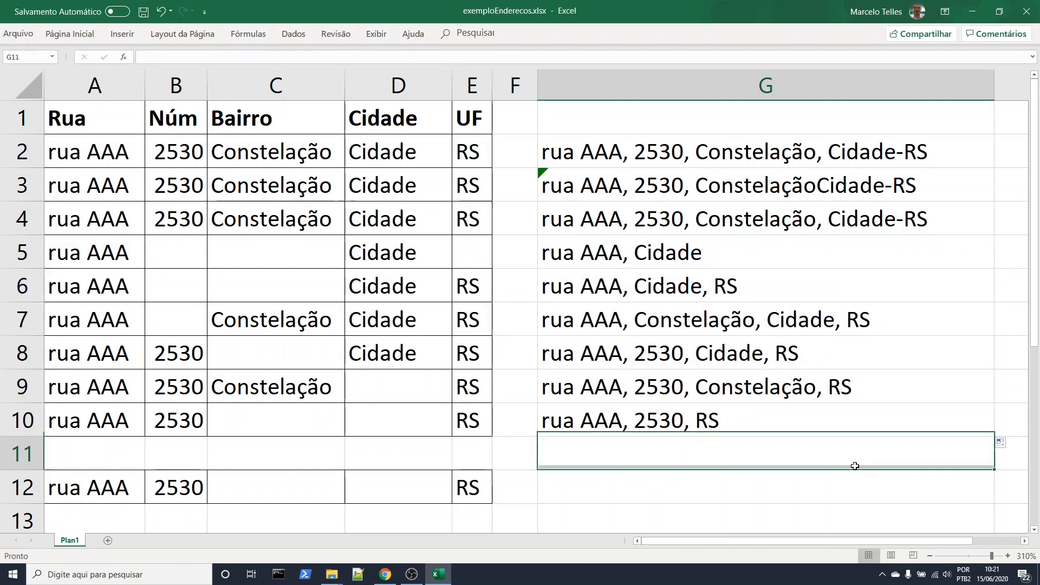
# Check the G5 formula and fill the address cells B4:E4 down through row 10, numbering B5:B10 from 2531 to 2536
pyautogui.doubleClick(718, 251)
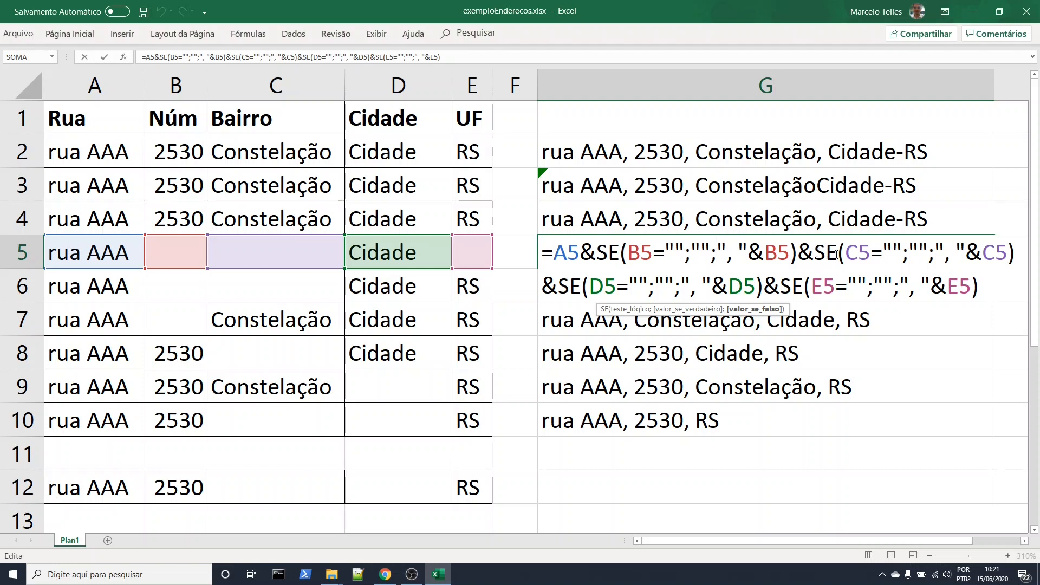
pyautogui.press('Return')
pyautogui.moveTo(176, 219); pyautogui.dragTo(491, 430)
pyautogui.click(618, 478)
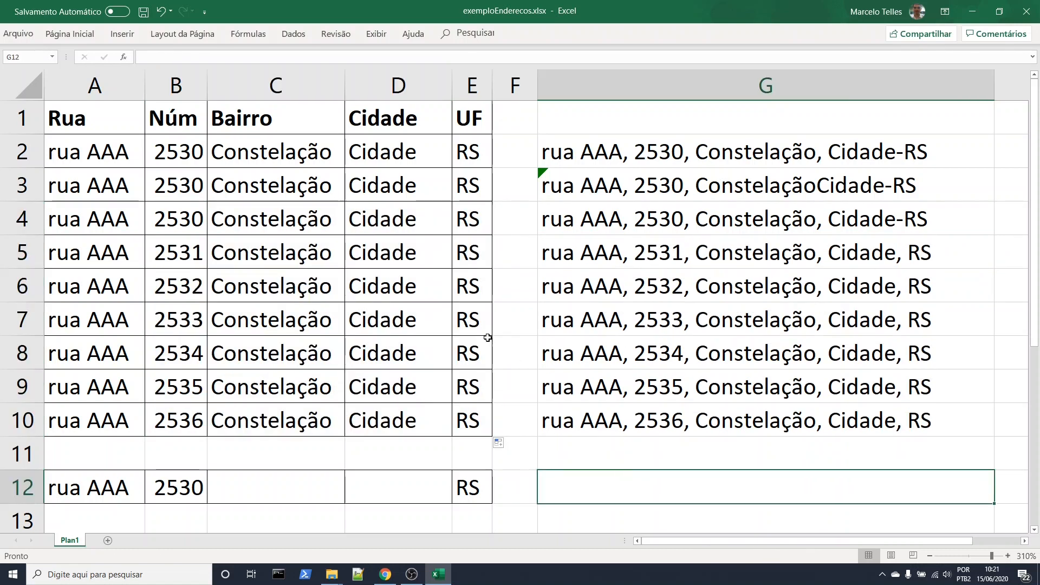
# Clear one field per row in cells B5, C6, D7 and E8 to test the formulas with missing data
pyautogui.click(178, 252)
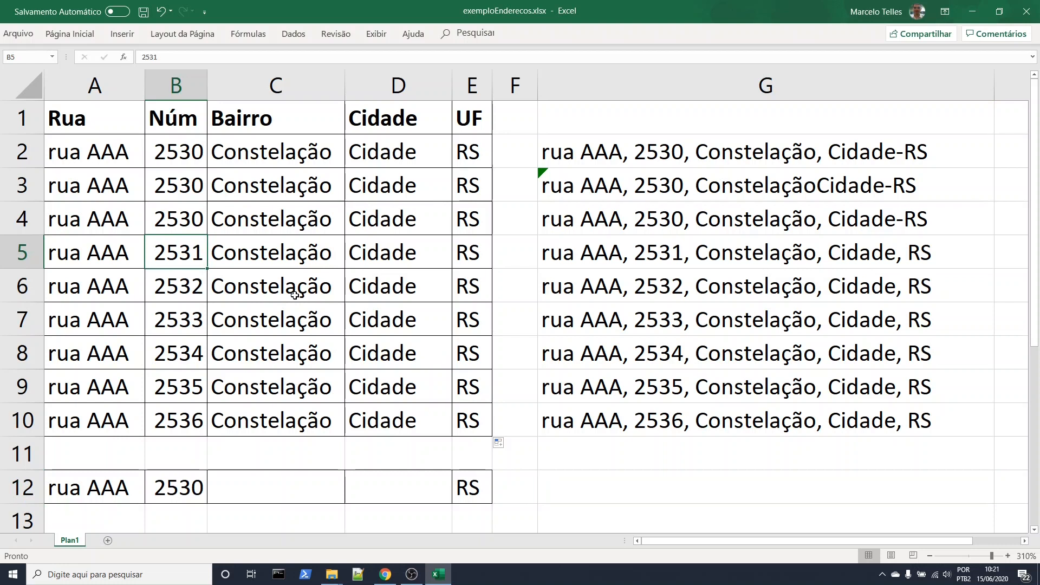
pyautogui.press('Delete')
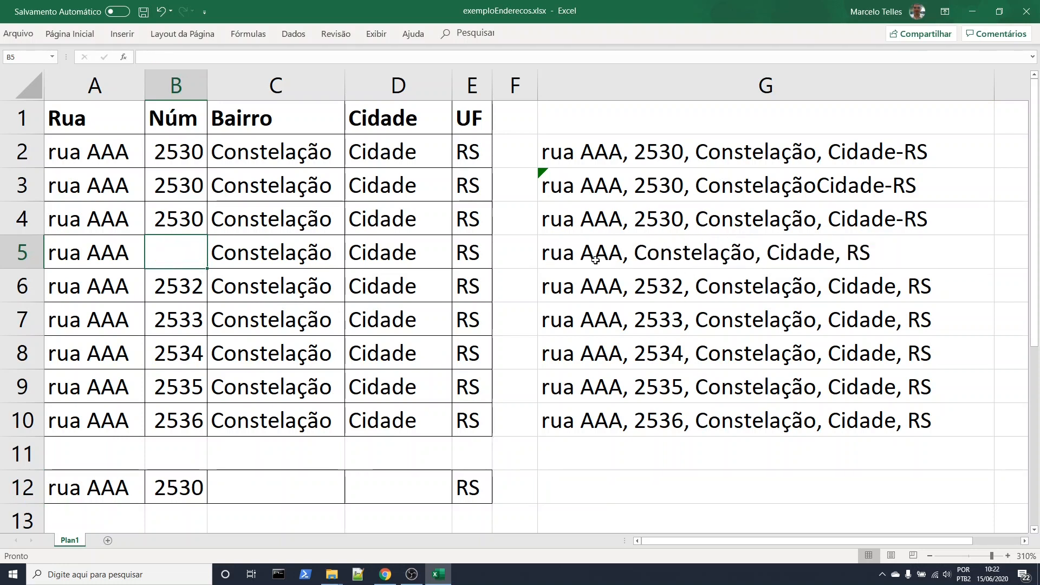
pyautogui.click(275, 287)
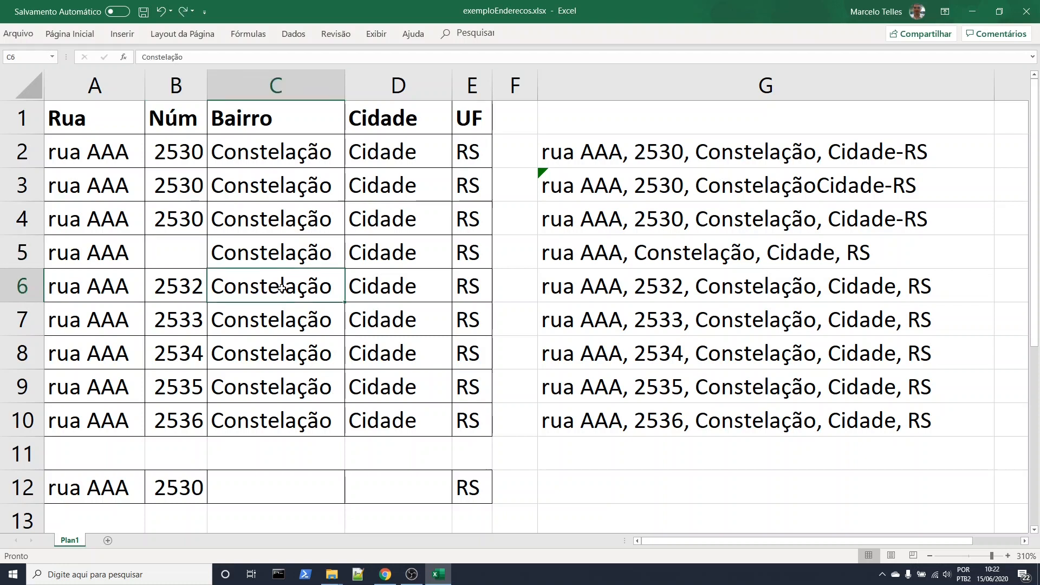
pyautogui.press('Delete')
pyautogui.click(423, 332)
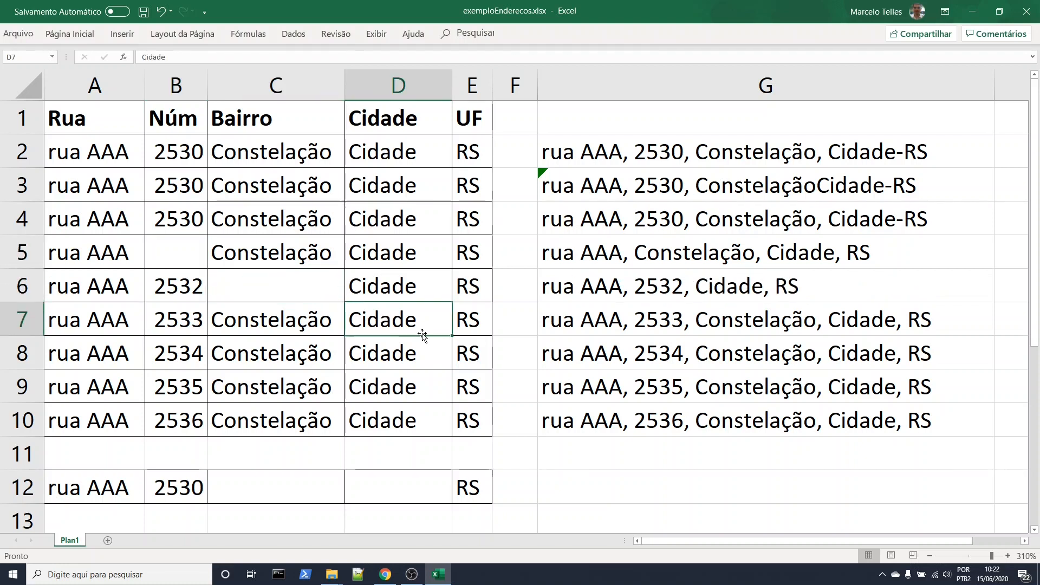
pyautogui.press('Delete')
pyautogui.click(473, 355)
pyautogui.press('Delete')
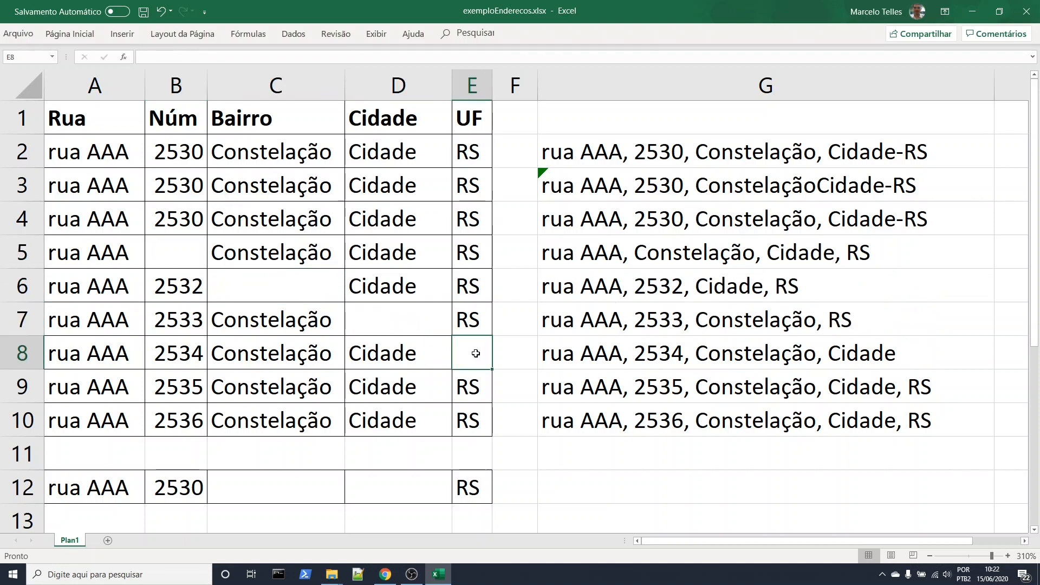
# Change the comma to a hyphen in the last SE expression of G5, making SE(E5="";"";"- "&E5)
pyautogui.doubleClick(800, 260)
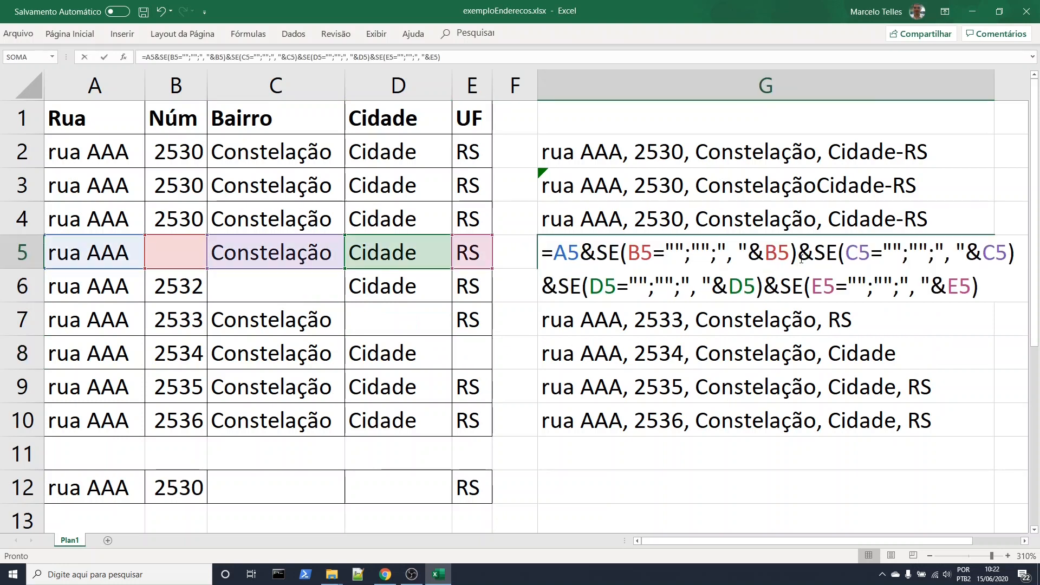
pyautogui.click(908, 293)
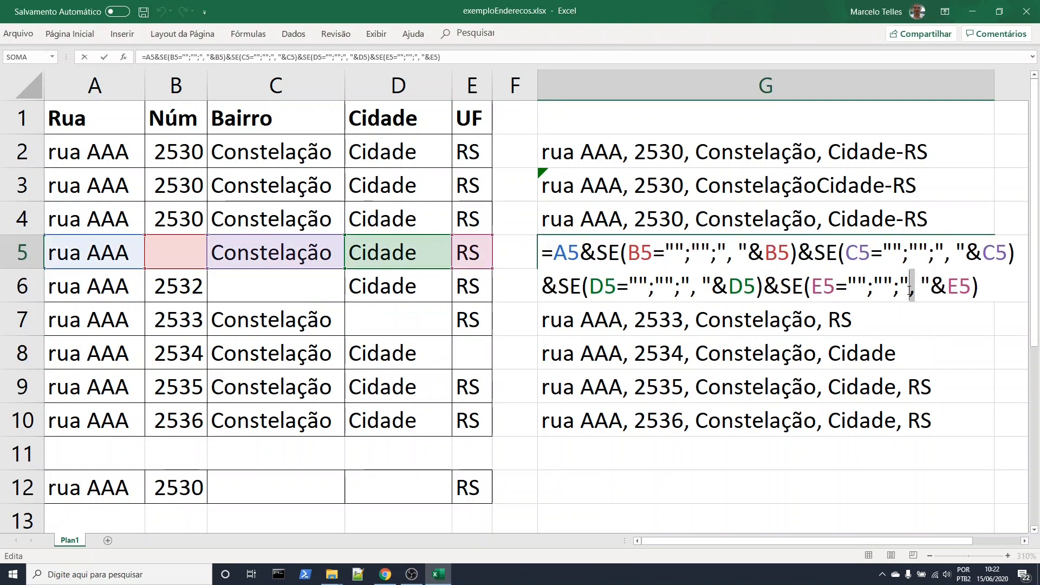
pyautogui.press('BackSpace')
pyautogui.write('-')
pyautogui.press('Return')
# Fill the G5 formula with the hyphen separator down through G10
pyautogui.click(938, 241)
pyautogui.moveTo(994, 269); pyautogui.dragTo(929, 433)
pyautogui.click(827, 460)
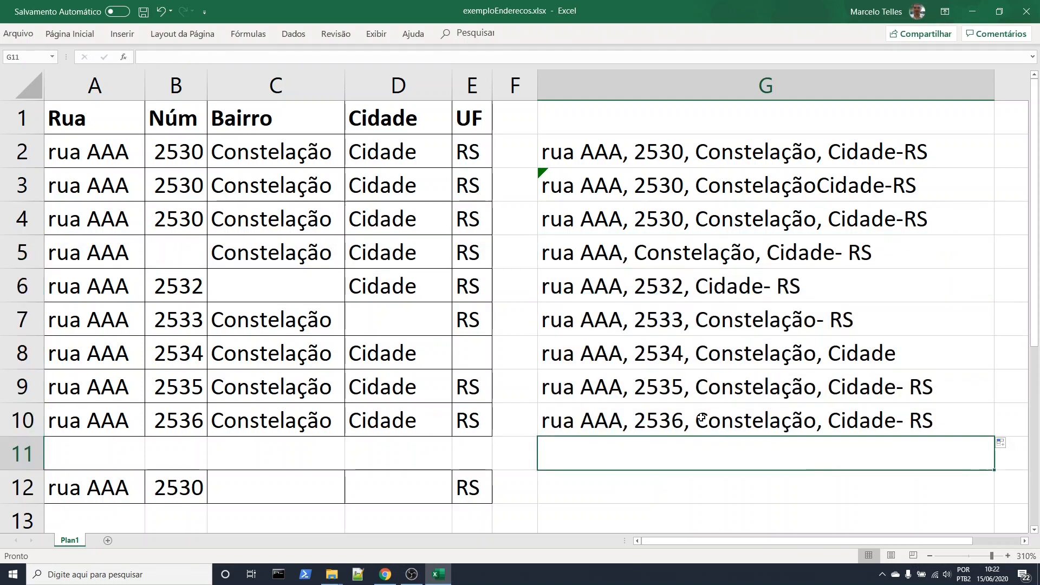
# Clear the neighbourhood and city cells C10:D10 to test the G10 formula with two missing fields
pyautogui.click(475, 388)
pyautogui.moveTo(333, 420); pyautogui.dragTo(366, 416)
pyautogui.press('Delete')
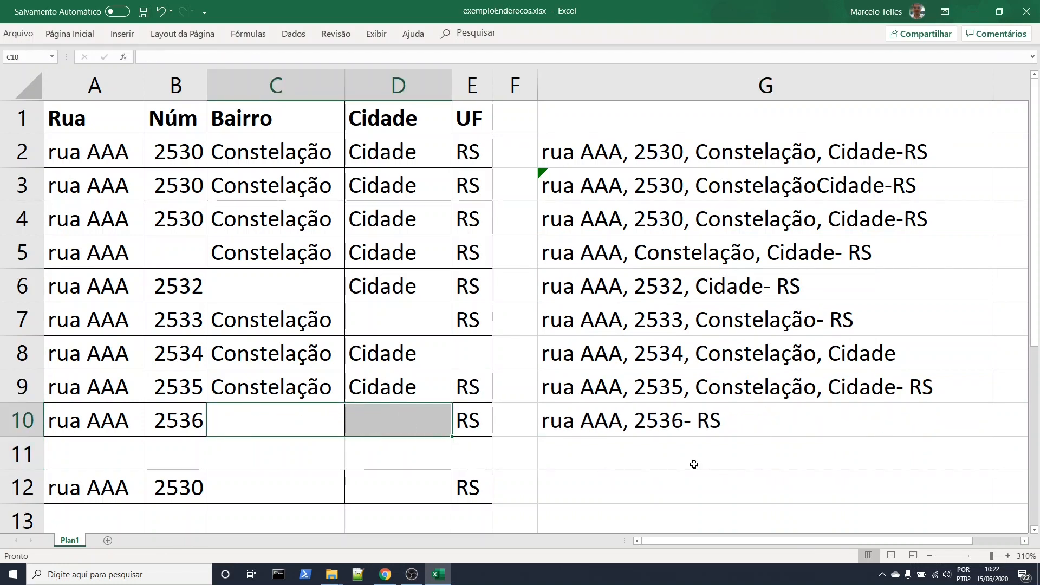
pyautogui.click(682, 458)
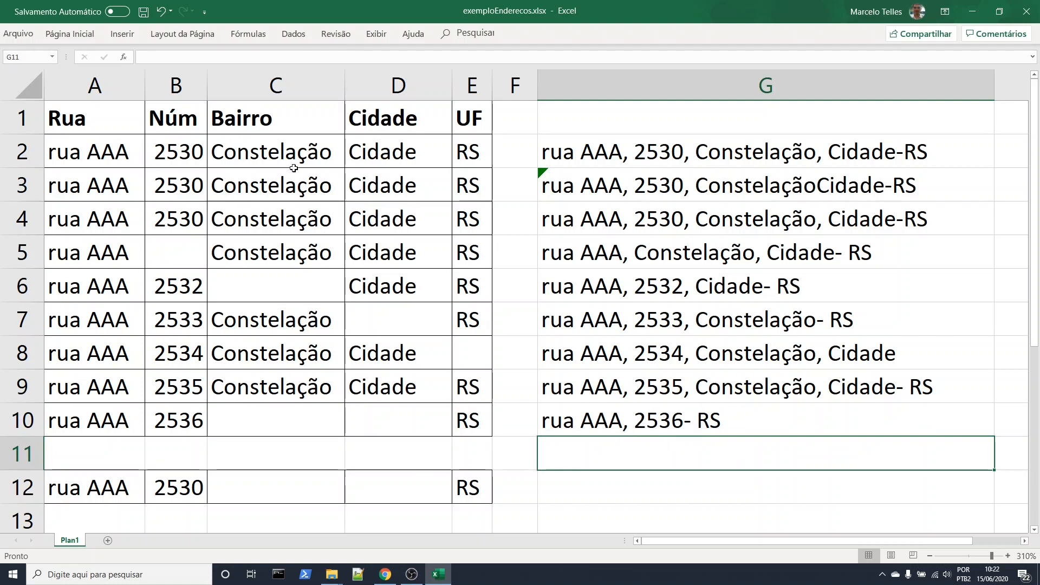
pyautogui.moveTo(194, 152); pyautogui.dragTo(240, 152)
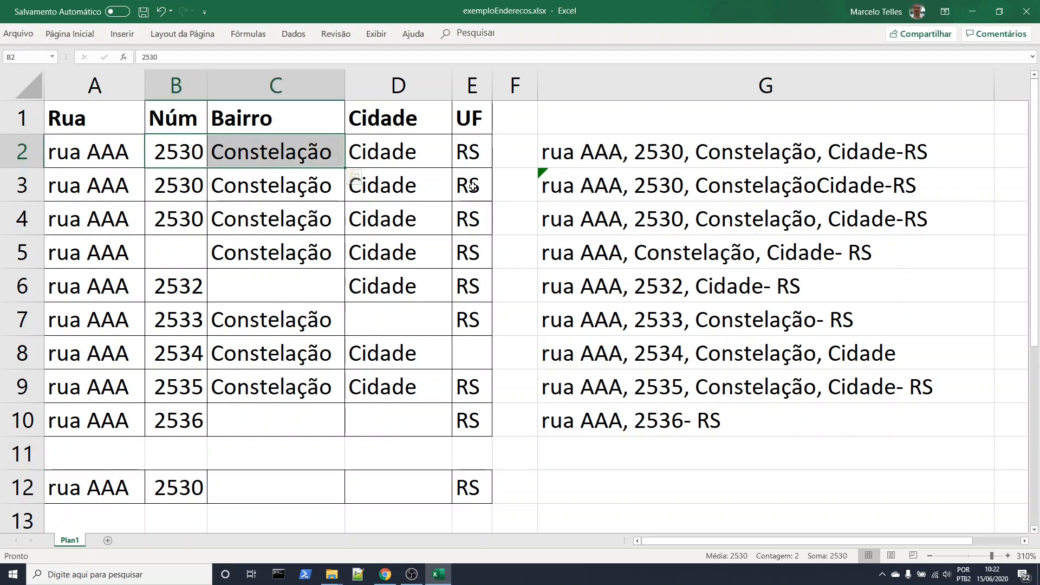
# Clear the number and neighbourhood cells B2:C2 to test the plain ampersand formula with missing data
pyautogui.press('Delete')
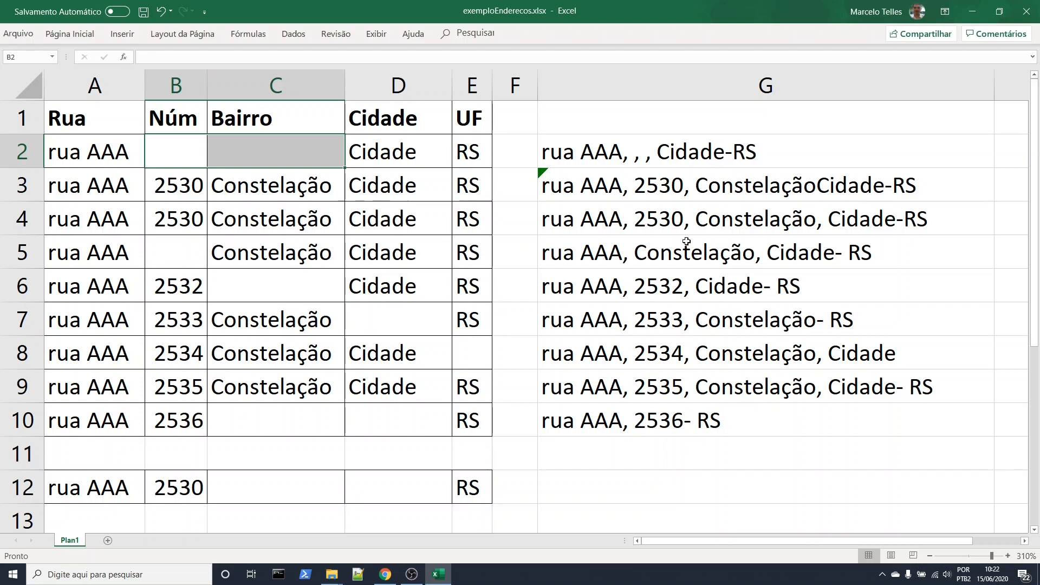
pyautogui.click(702, 285)
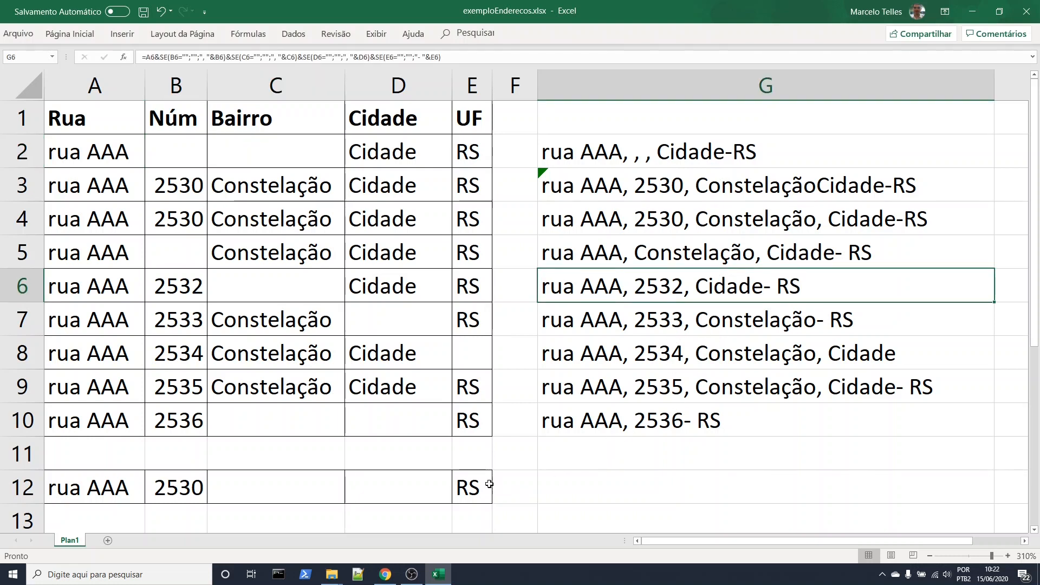
# Enter the postal code 95340000 in F12 and widen column F to fit it
pyautogui.click(512, 487)
pyautogui.write('9')
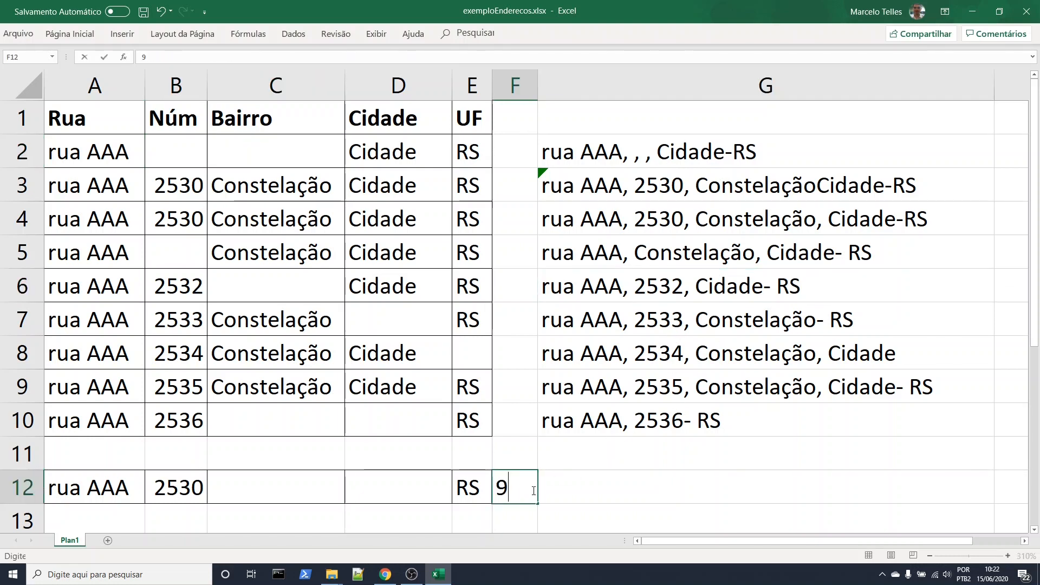
pyautogui.write('5340')
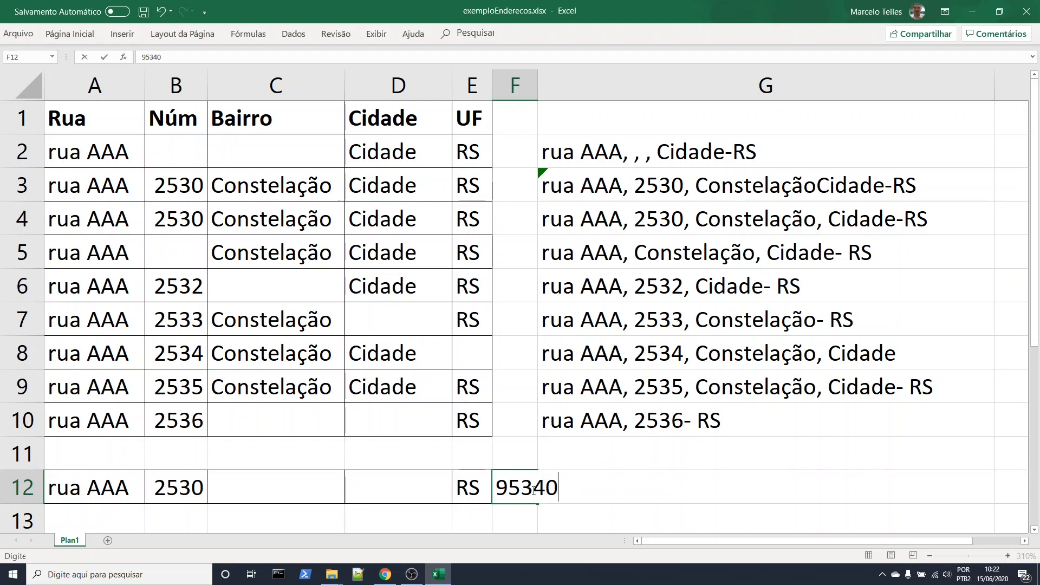
pyautogui.write('000')
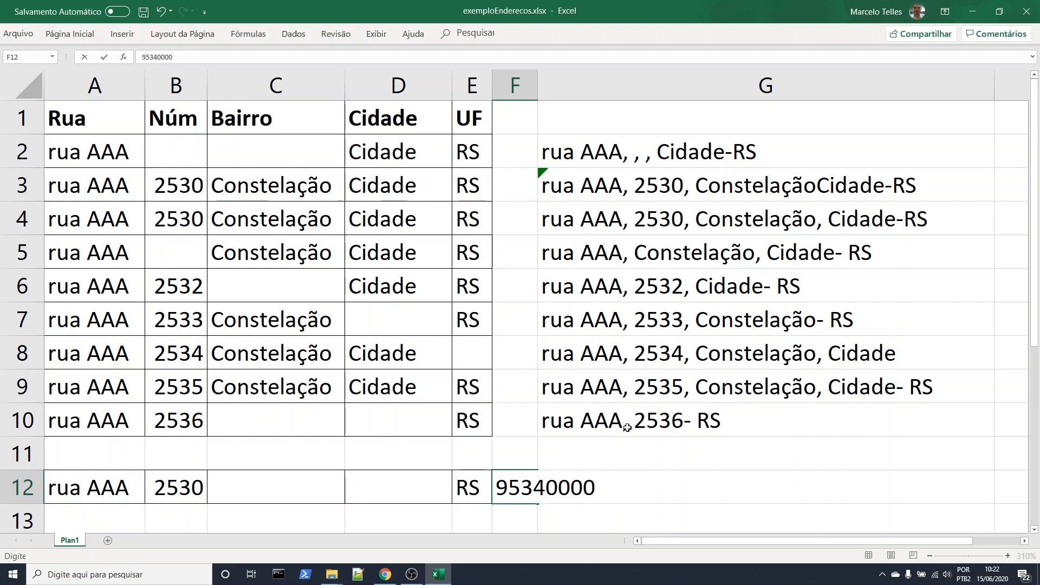
pyautogui.doubleClick(538, 84)
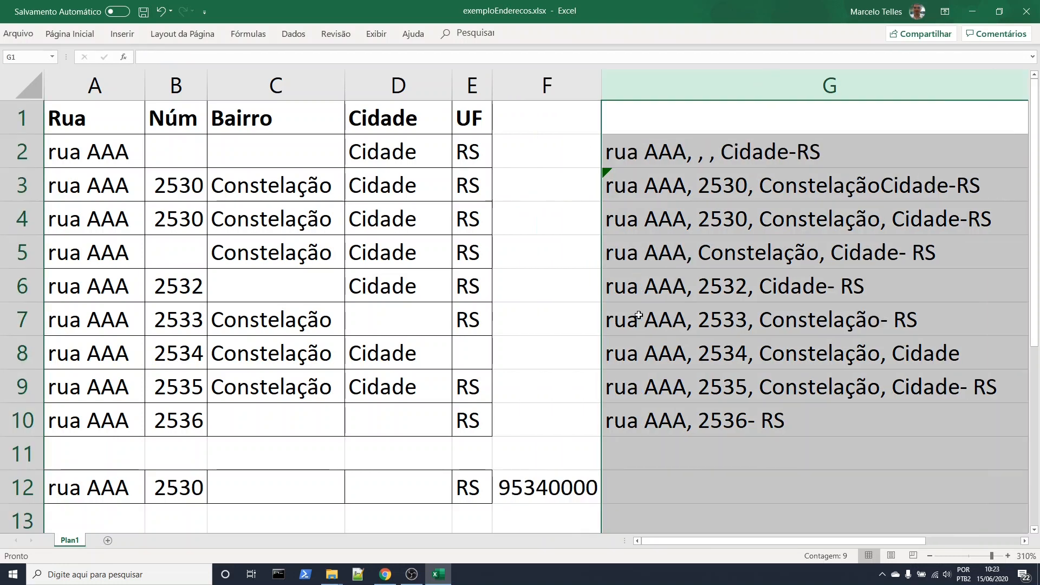
pyautogui.doubleClick(554, 490)
pyautogui.click(563, 489)
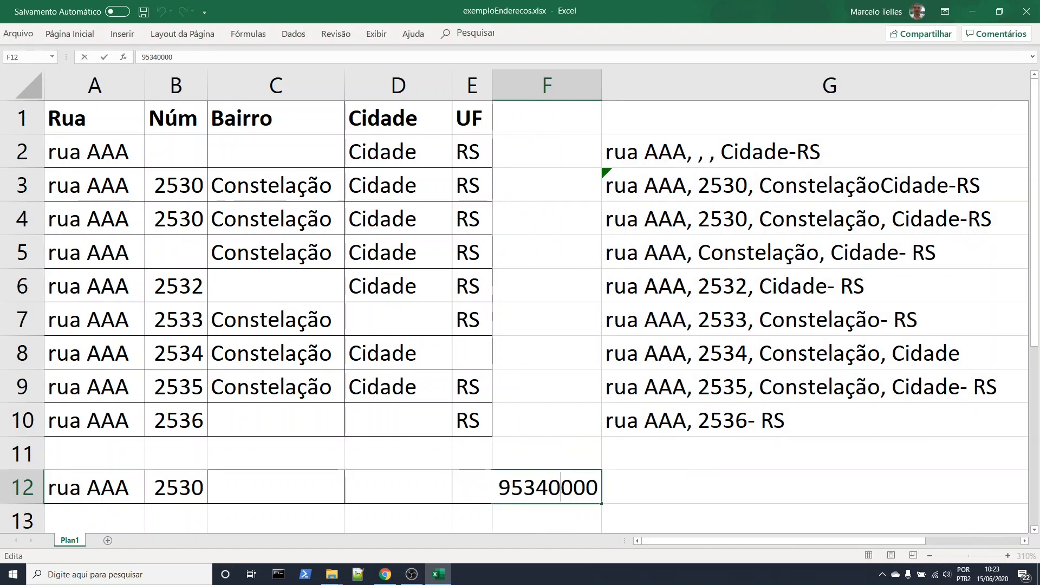
pyautogui.write('-')
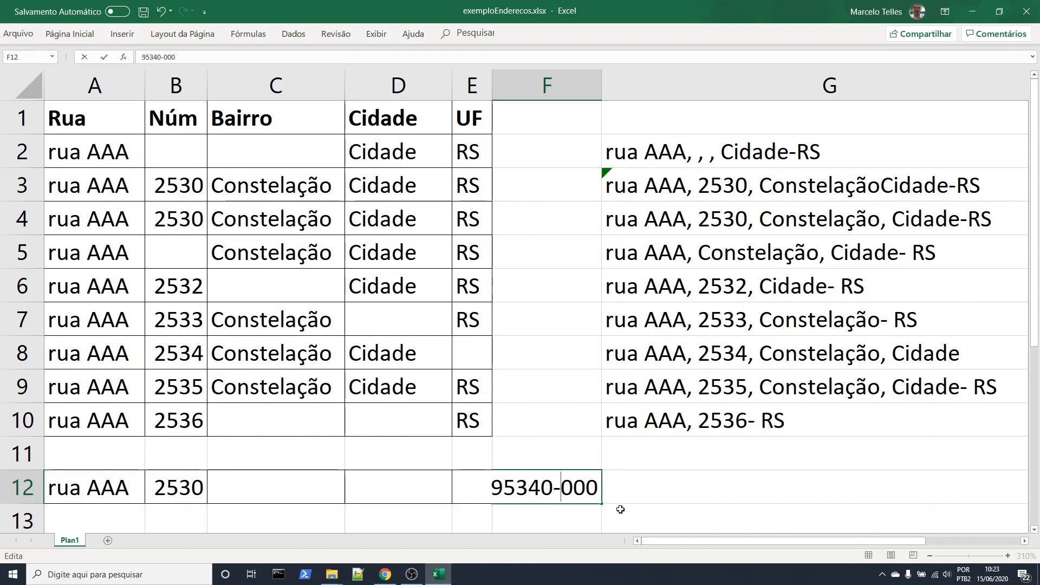
pyautogui.press('BackSpace')
pyautogui.click(658, 492)
# Fill the G10 formula down to G12 and on into the empty rows below, through G15
pyautogui.scroll(-2, 641, 453)
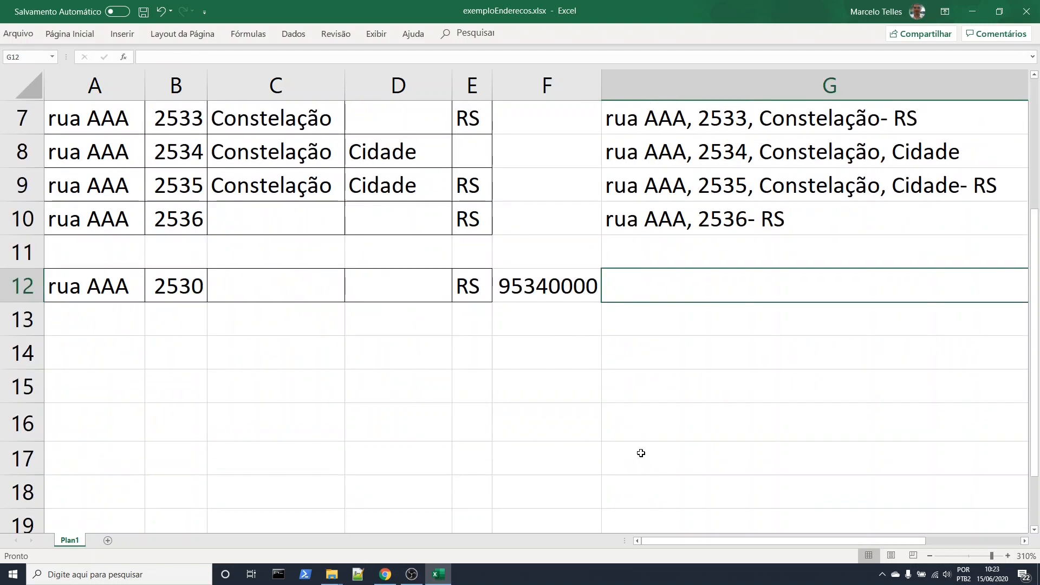
pyautogui.click(715, 217)
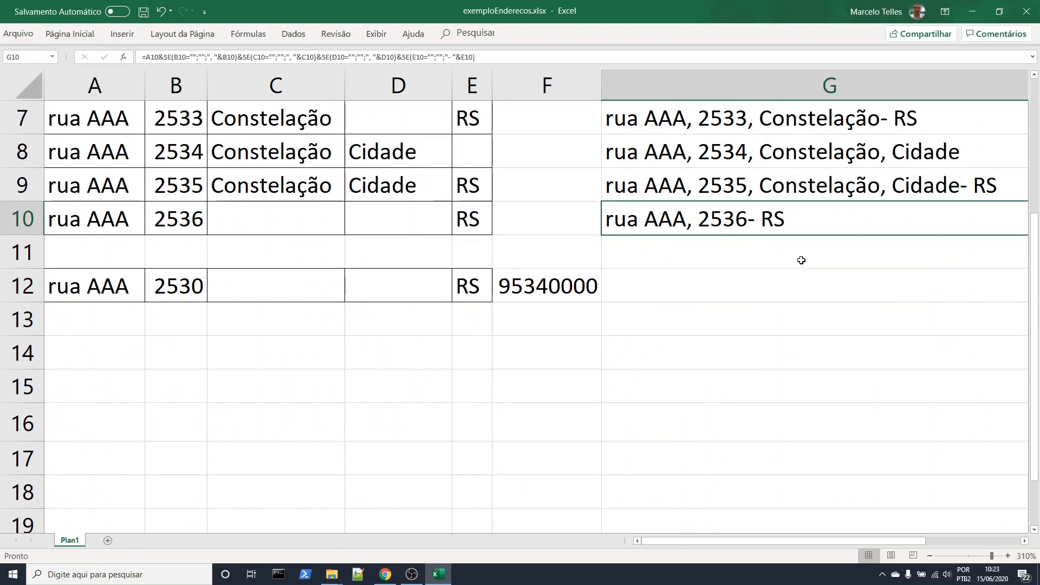
pyautogui.scroll(-2, 802, 260)
pyautogui.moveTo(956, 310); pyautogui.dragTo(943, 374)
pyautogui.click(794, 407)
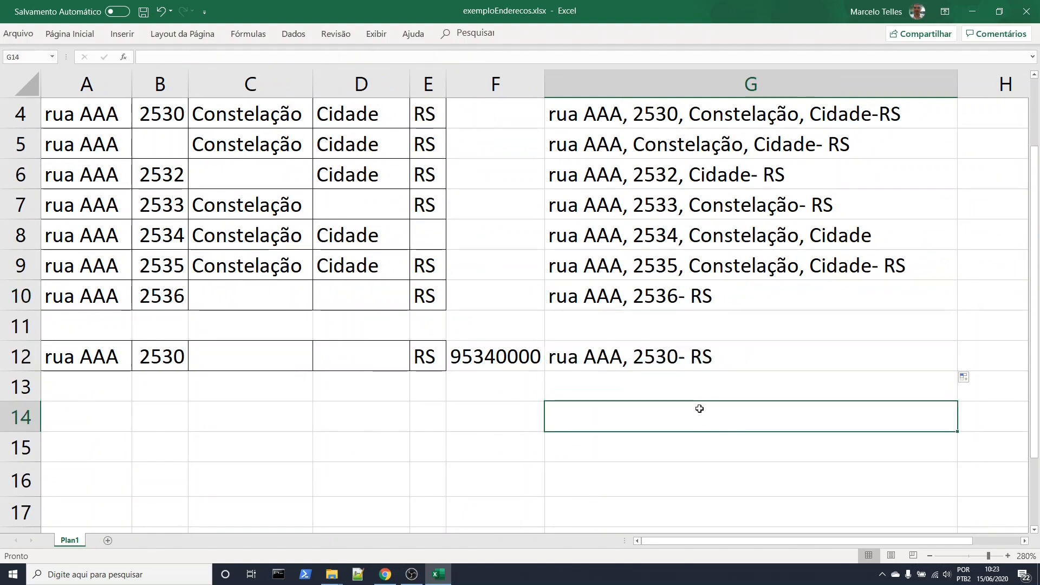
pyautogui.click(679, 366)
pyautogui.moveTo(956, 370); pyautogui.dragTo(894, 458)
pyautogui.click(766, 468)
# Append a postal code test to the end of the G12 formula: &SE(F12="";"";F12)
pyautogui.doubleClick(692, 359)
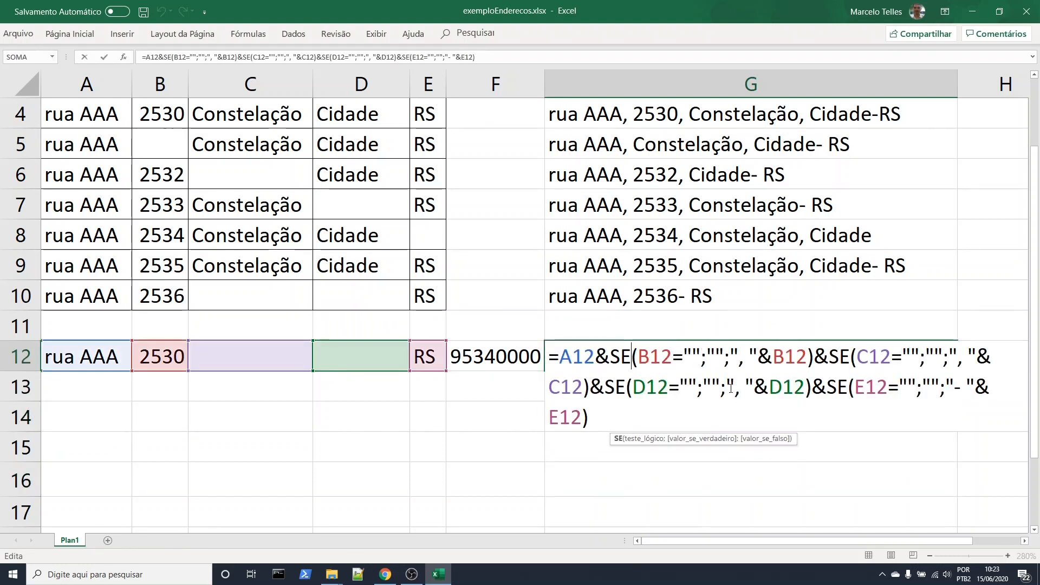
pyautogui.click(623, 413)
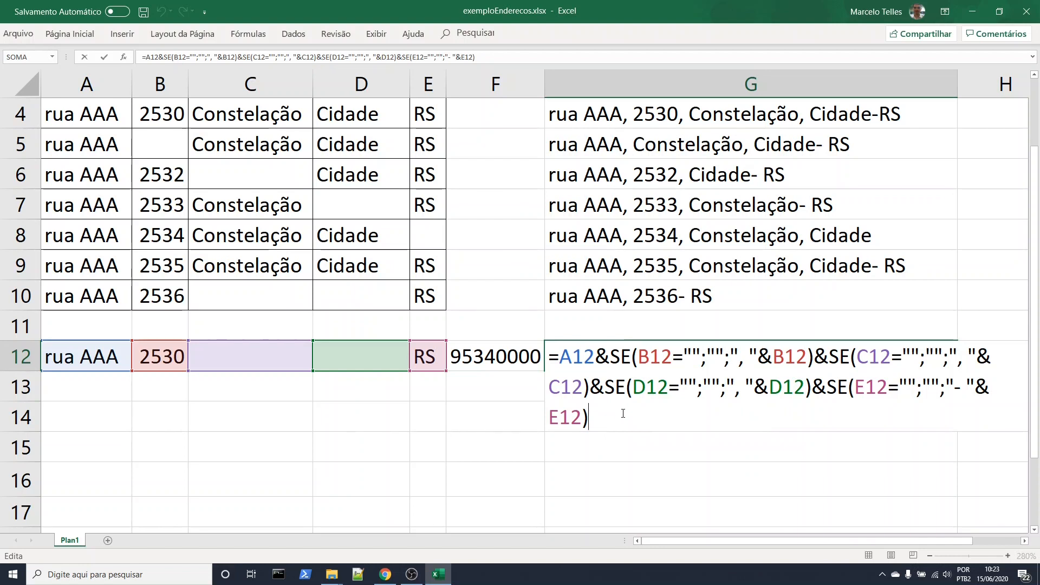
pyautogui.write('&')
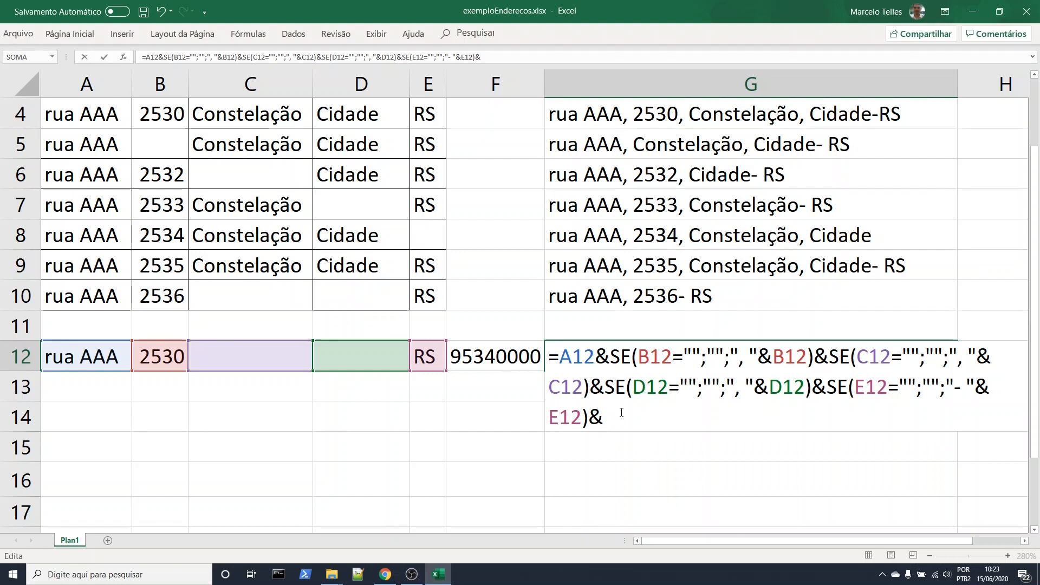
pyautogui.write('SE')
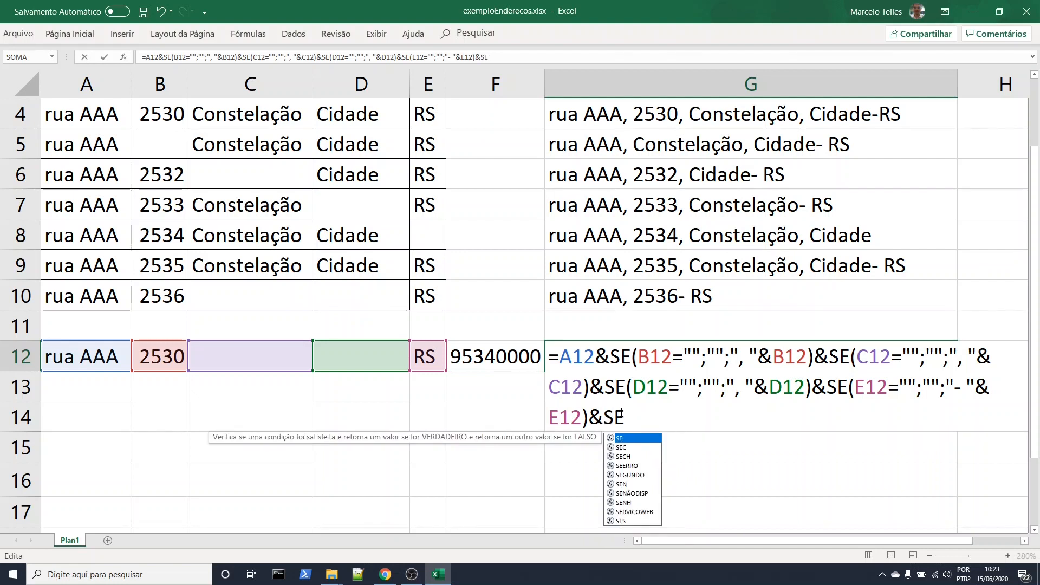
pyautogui.write('(')
pyautogui.click(517, 356)
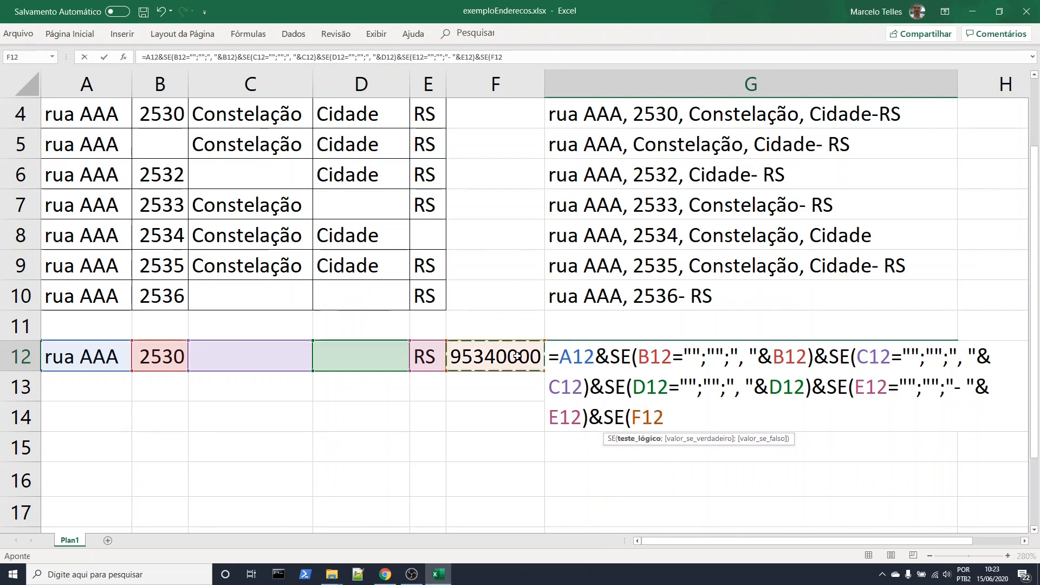
pyautogui.write('="";"')
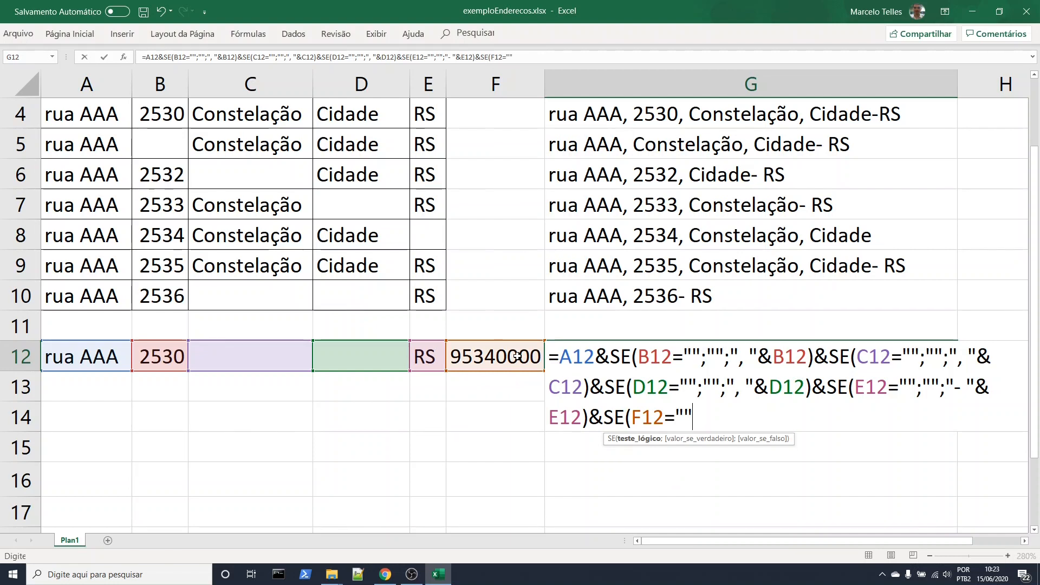
pyautogui.write('";')
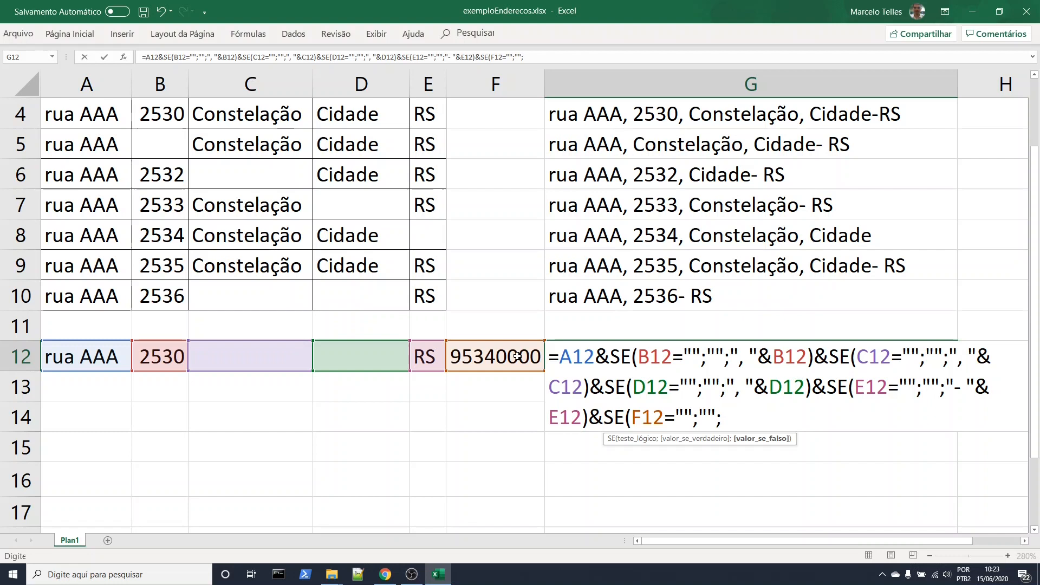
pyautogui.write('F!@')
pyautogui.press('BackSpace')
pyautogui.press('BackSpace')
pyautogui.write('1')
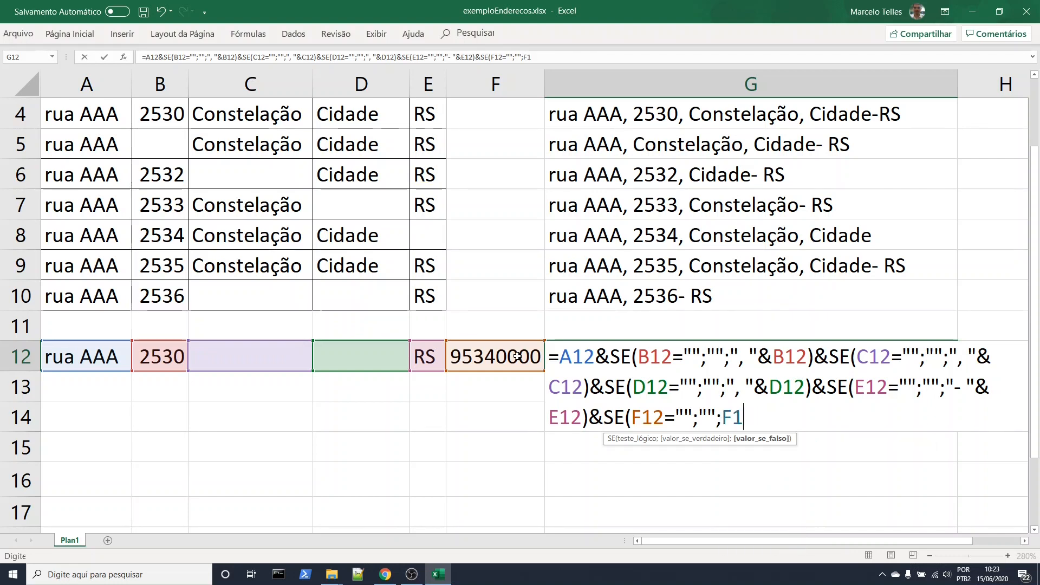
pyautogui.write('2')
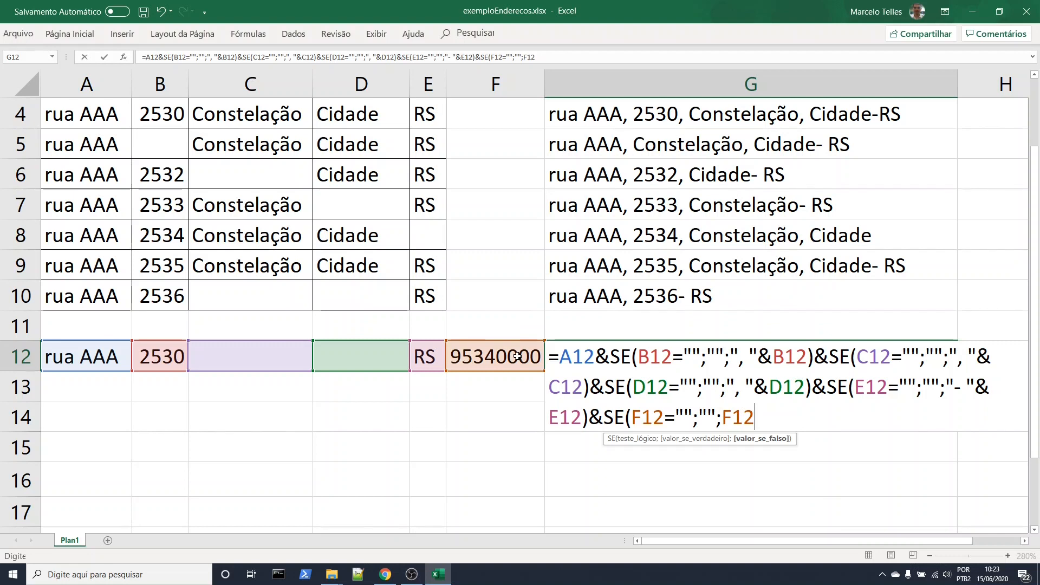
pyautogui.write(')')
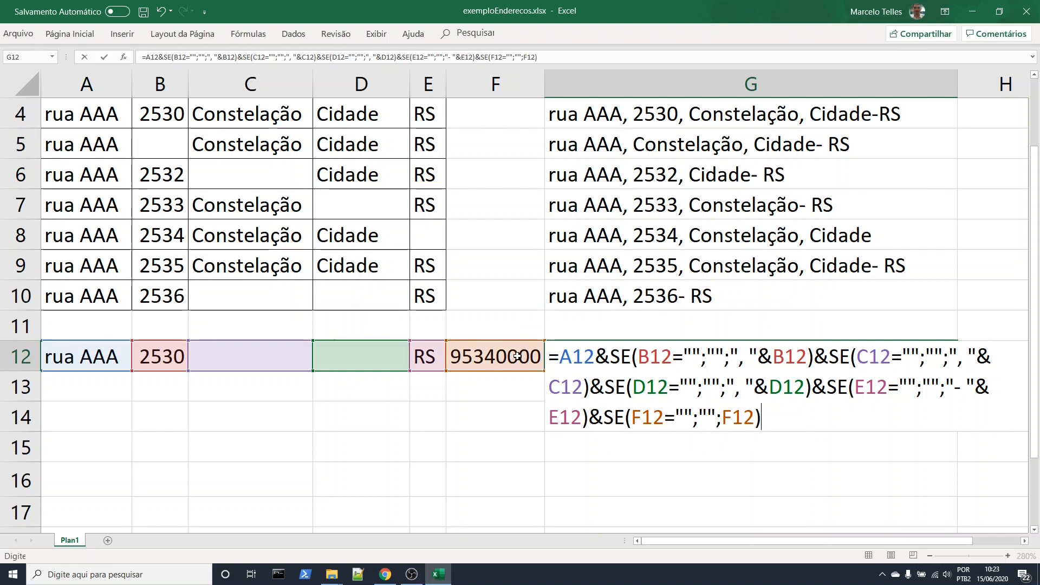
# Wrap the final F12 of the G12 formula in a TEXTO function with an empty quoted format argument
pyautogui.click(721, 417)
pyautogui.write('TEXT')
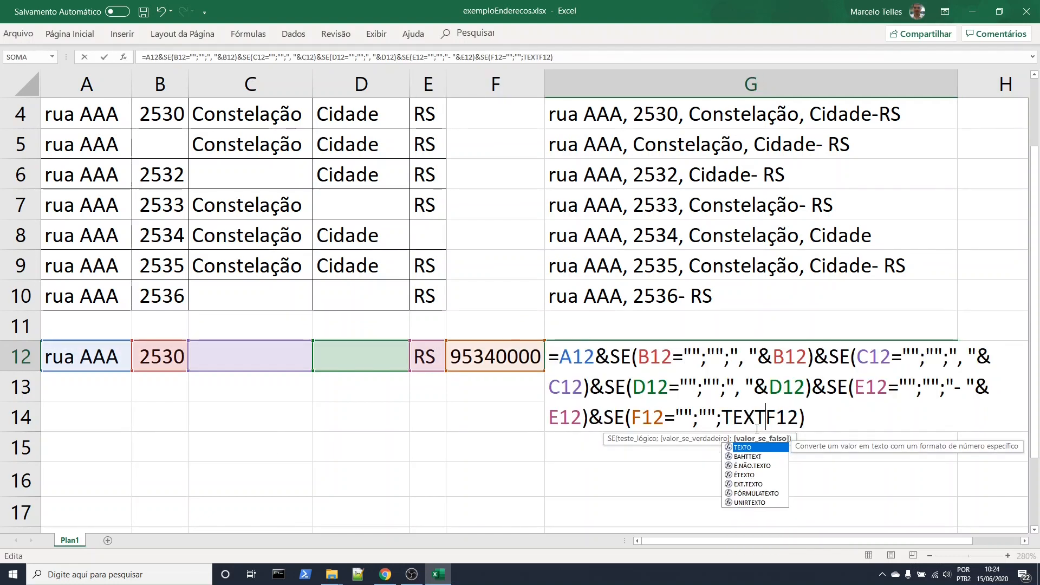
pyautogui.write('O')
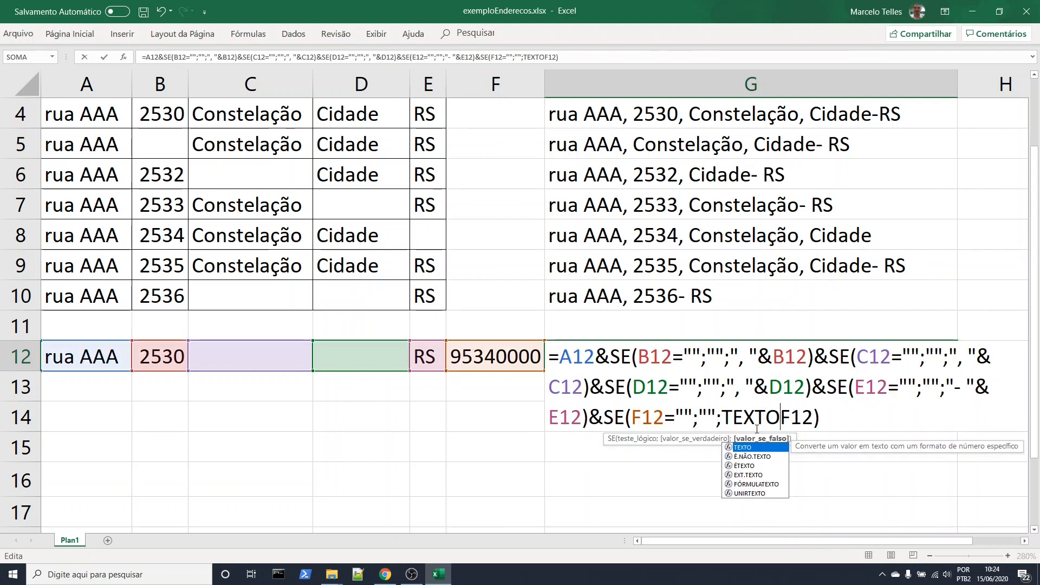
pyautogui.write('(')
pyautogui.press('Left')
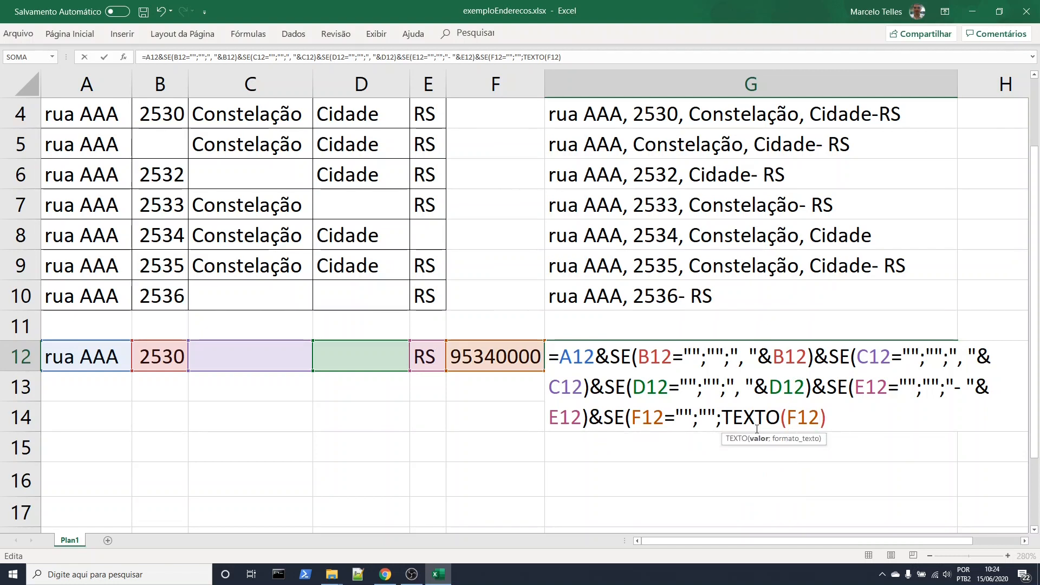
pyautogui.write(';""')
pyautogui.press('Left')
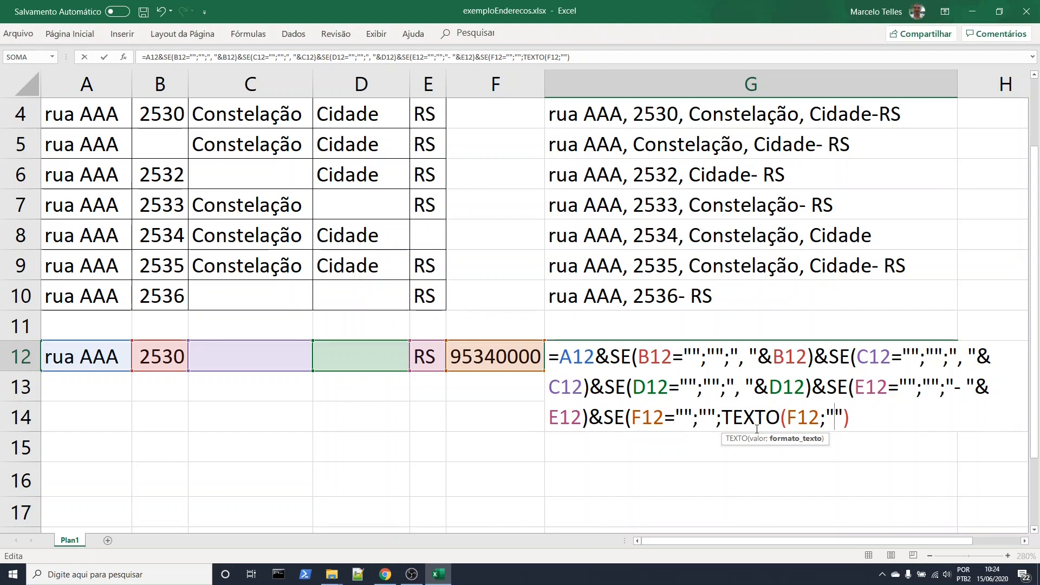
# Set the TEXTO format in G12 to "#####-###", close both parentheses and commit the formula
pyautogui.write('#####')
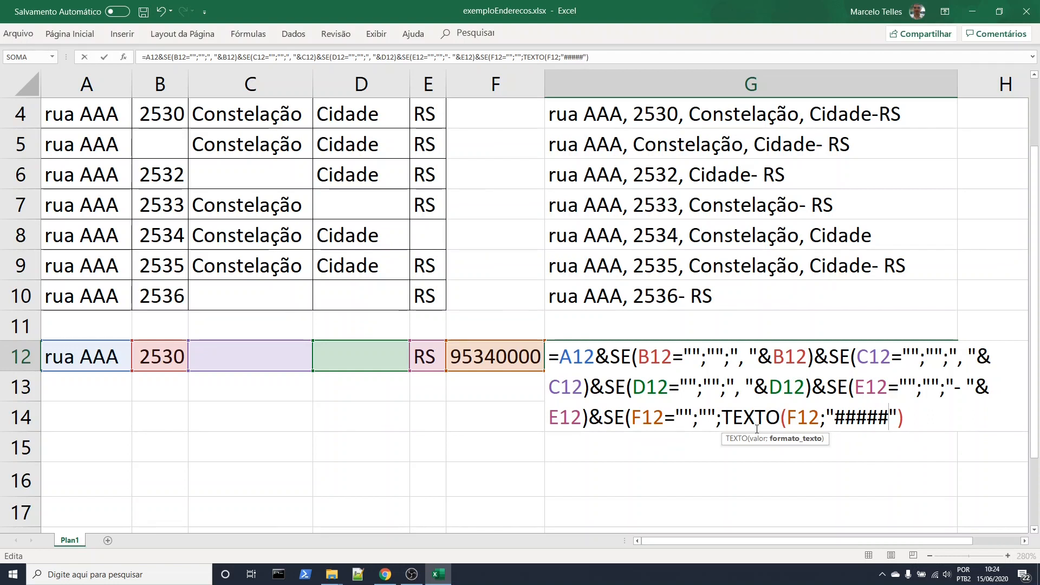
pyautogui.write('-')
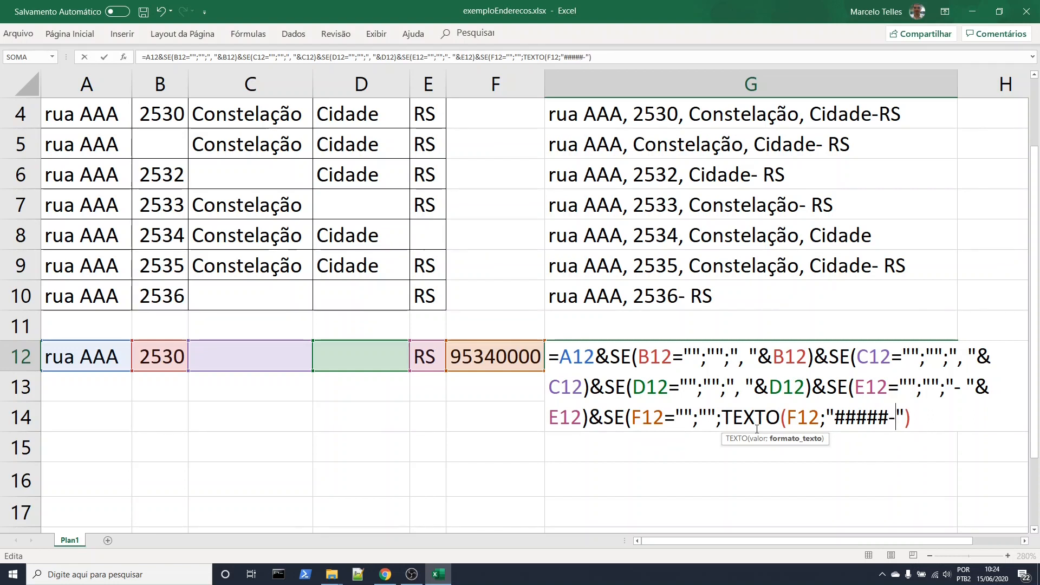
pyautogui.write('###')
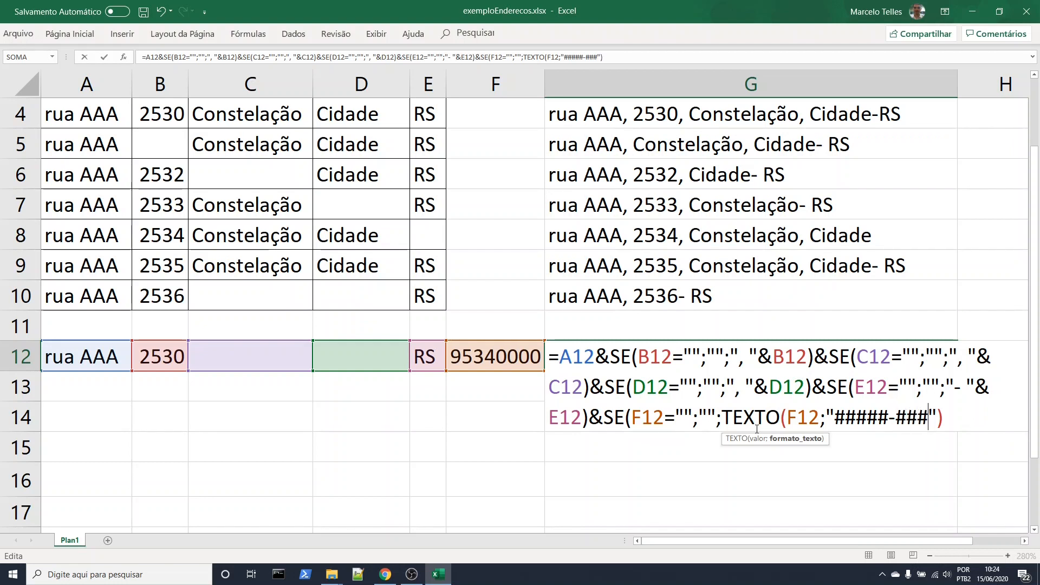
pyautogui.moveTo(834, 417); pyautogui.dragTo(888, 417)
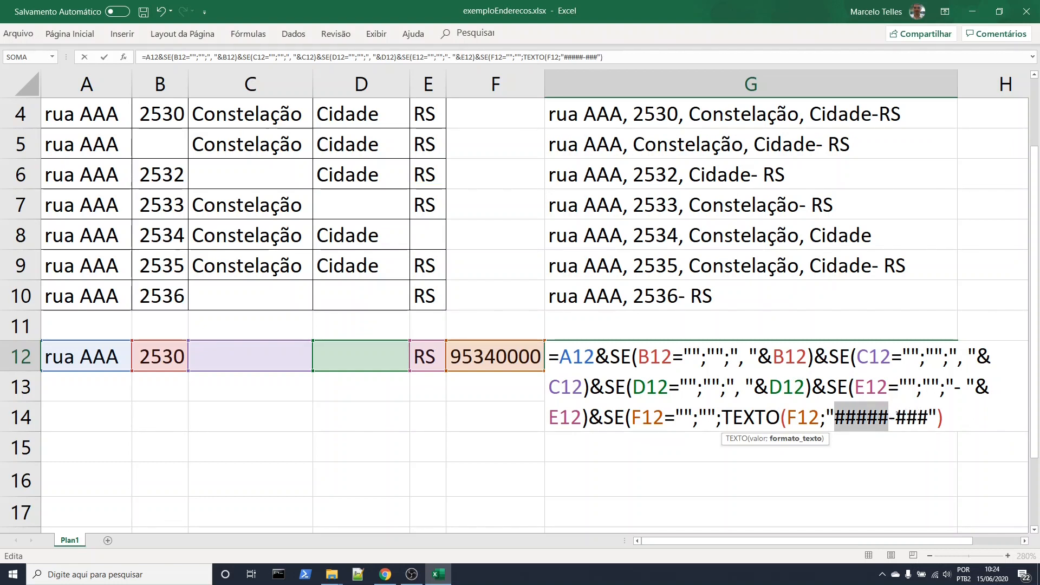
pyautogui.click(953, 417)
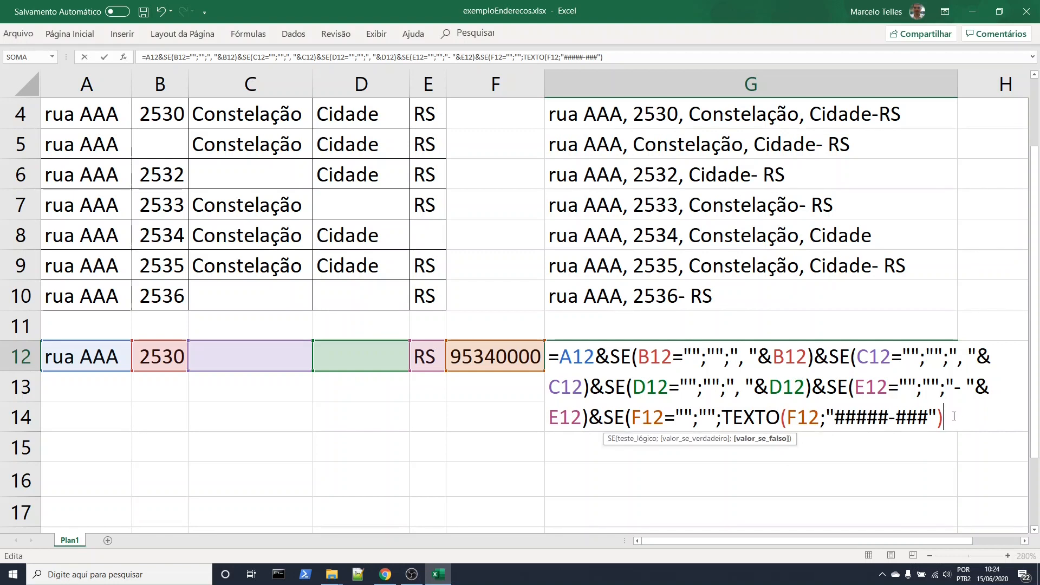
pyautogui.write(')')
pyautogui.press('Return')
# Add a space before the postal code in G12 by joining " "& ahead of TEXTO, and commit the formula
pyautogui.doubleClick(780, 362)
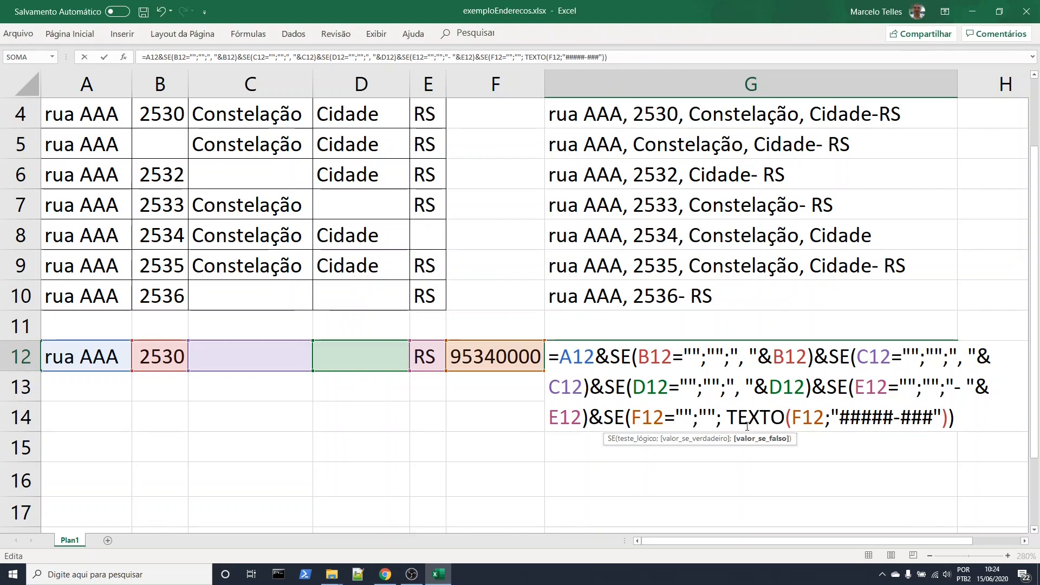
pyautogui.write('" "')
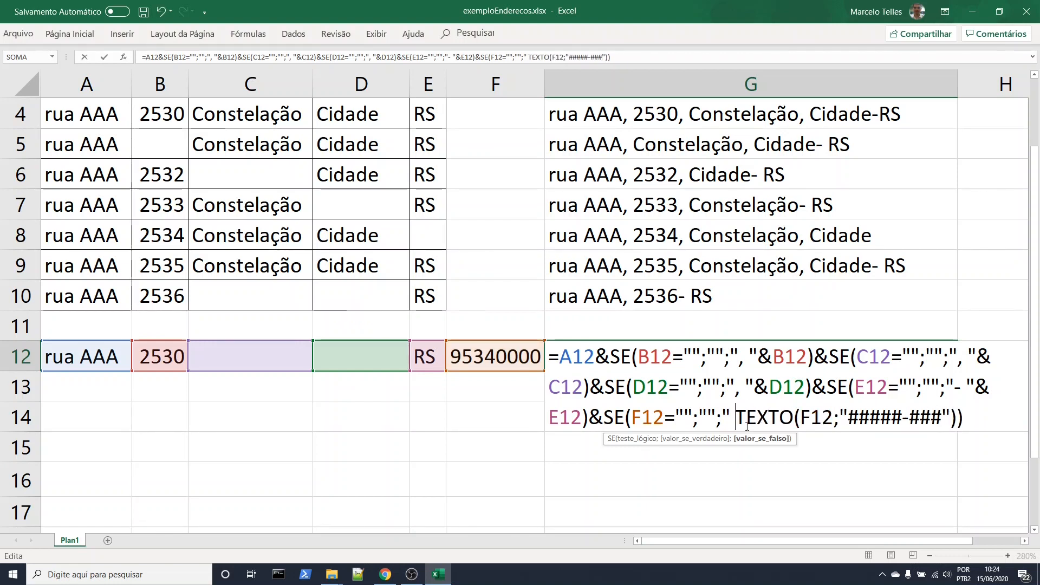
pyautogui.write('&')
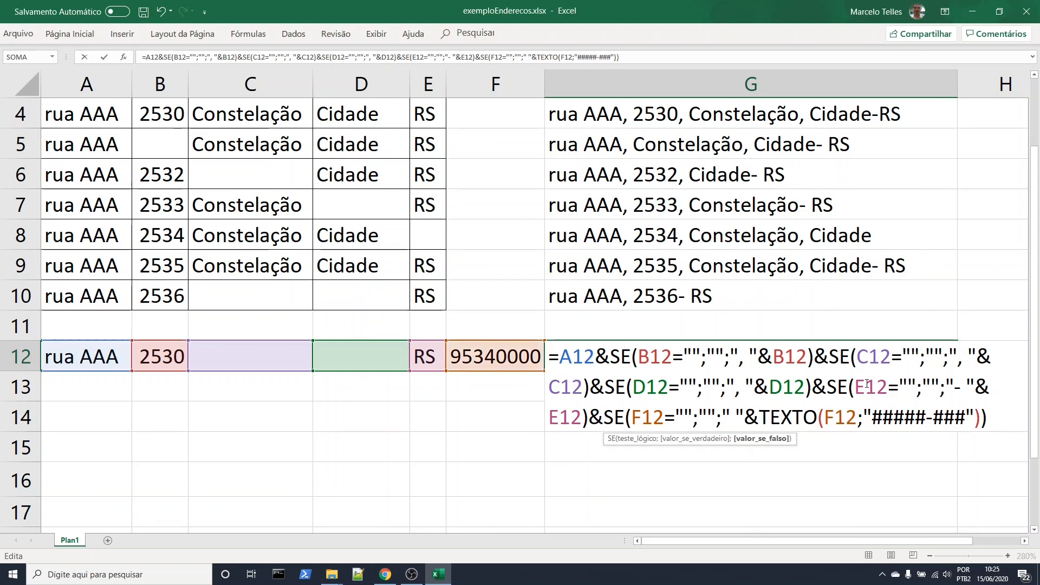
pyautogui.press('Return')
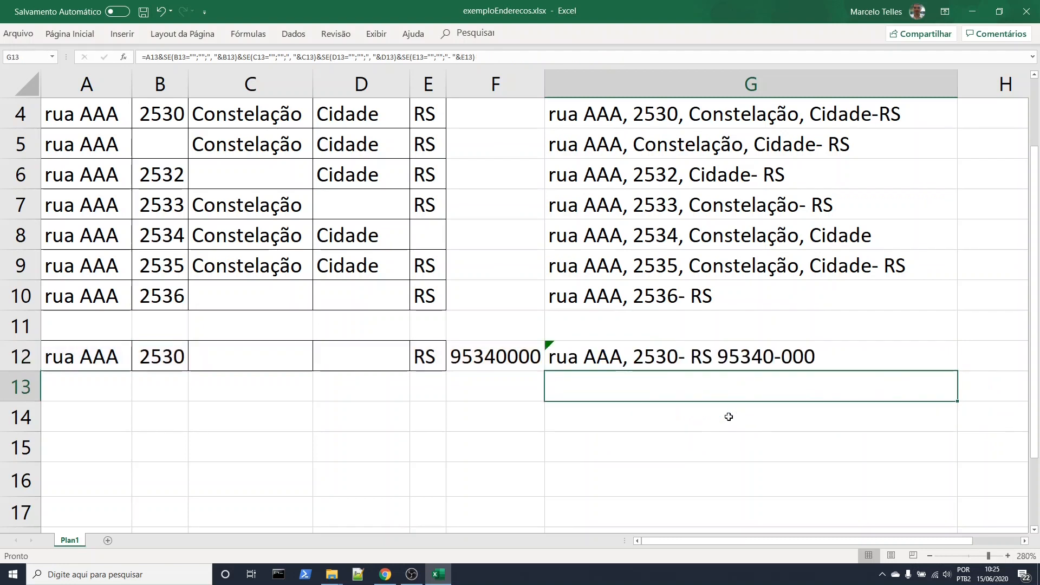
pyautogui.click(731, 362)
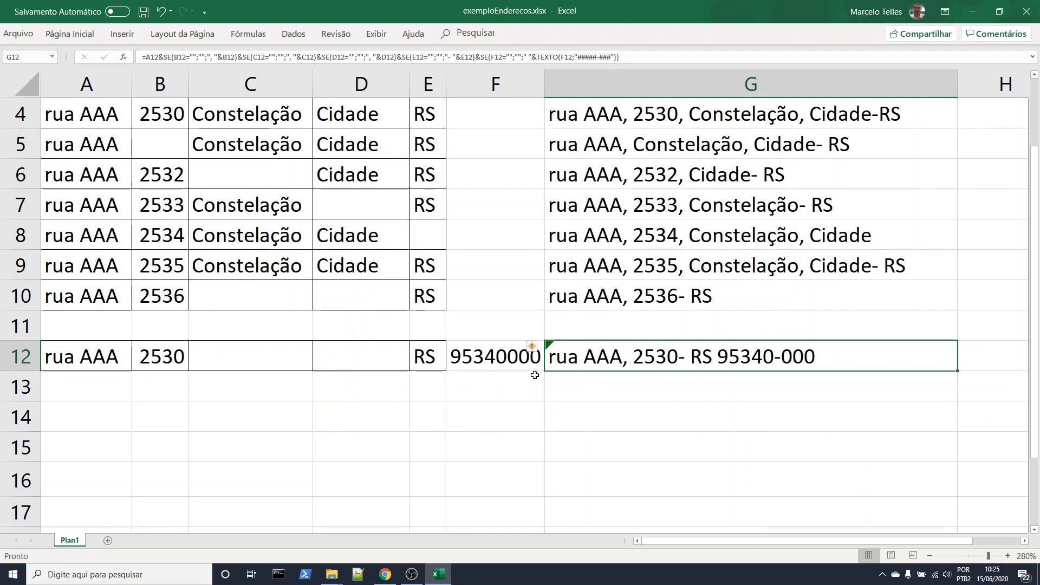
# Copy the district and city from C9:D9 into C12:D12 and leave copy mode
pyautogui.click(241, 358)
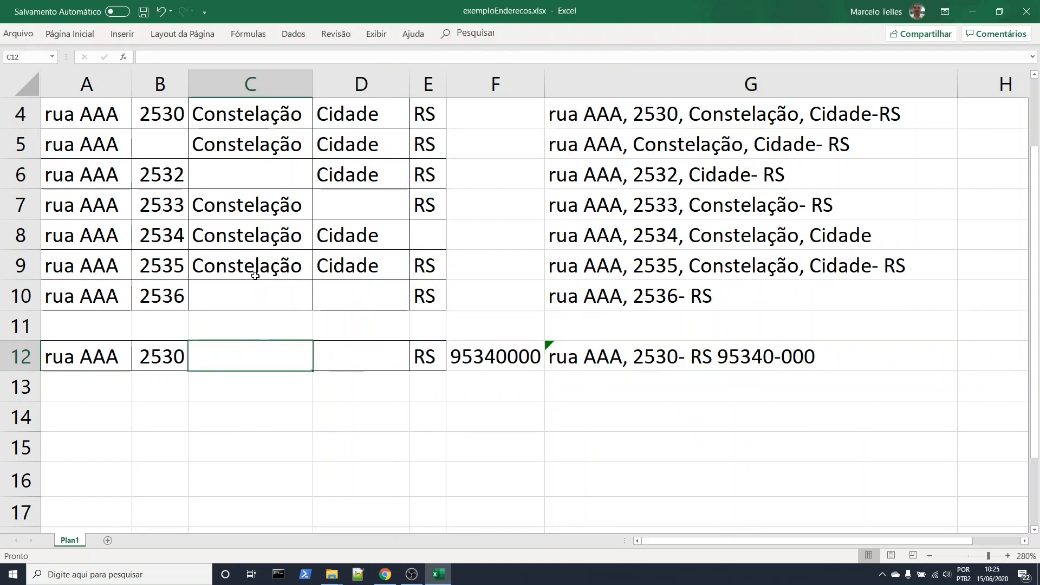
pyautogui.moveTo(259, 271); pyautogui.dragTo(352, 269)
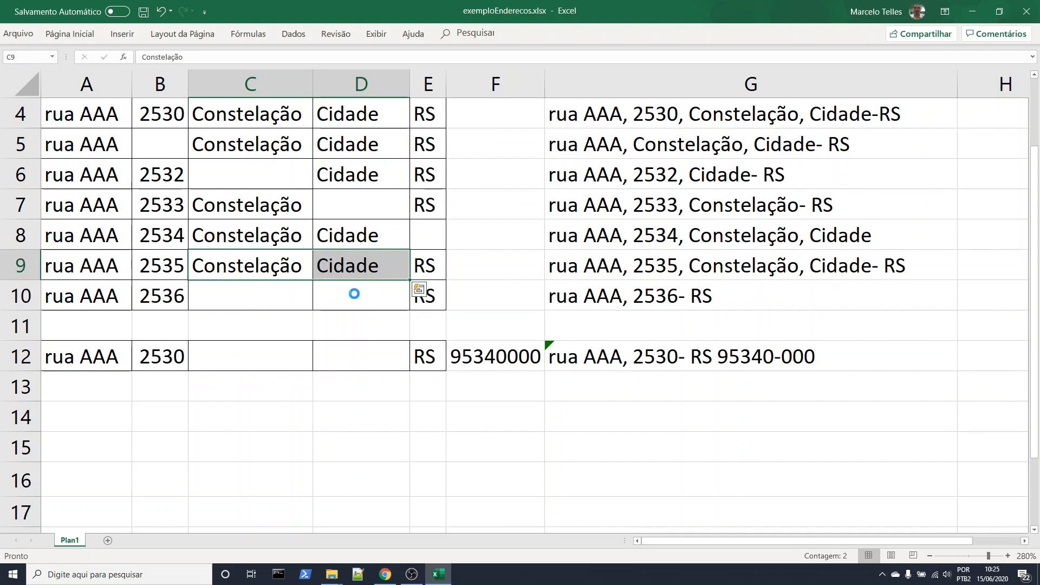
pyautogui.hotkey('ctrl', 'c')
pyautogui.moveTo(291, 359); pyautogui.dragTo(341, 355)
pyautogui.hotkey('ctrl', 'v')
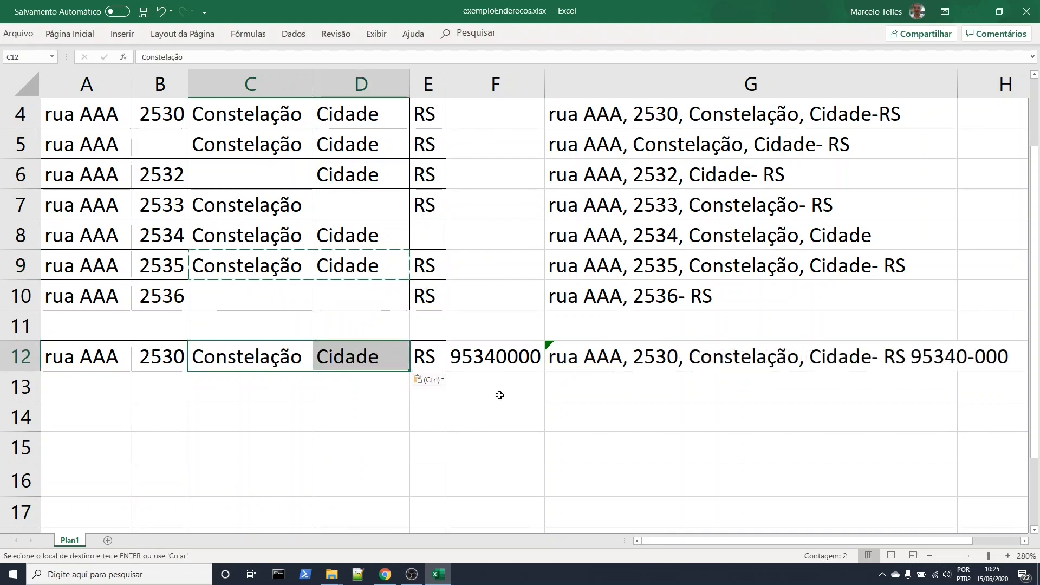
pyautogui.click(587, 405)
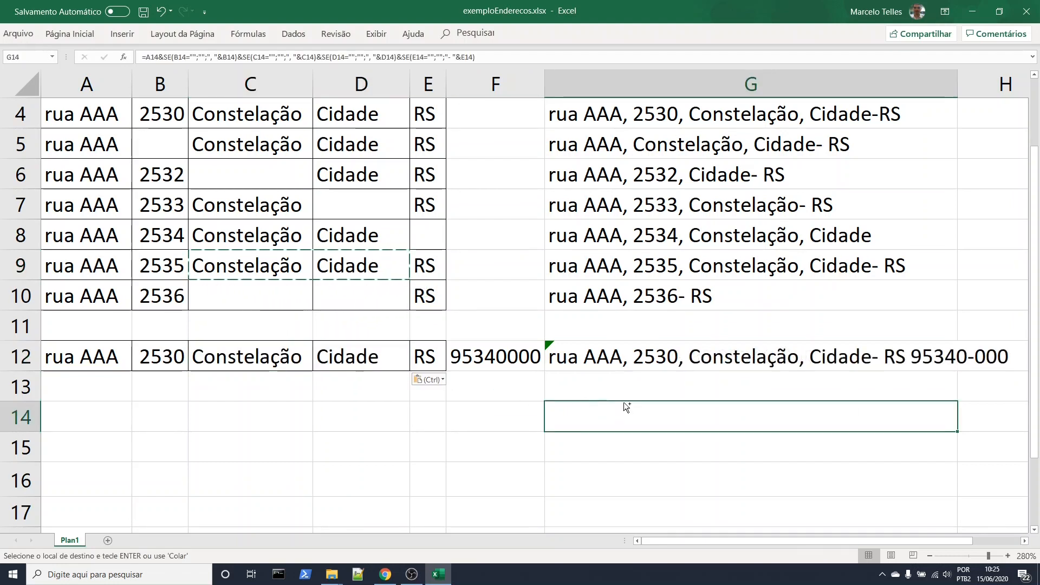
pyautogui.press('ctrl')
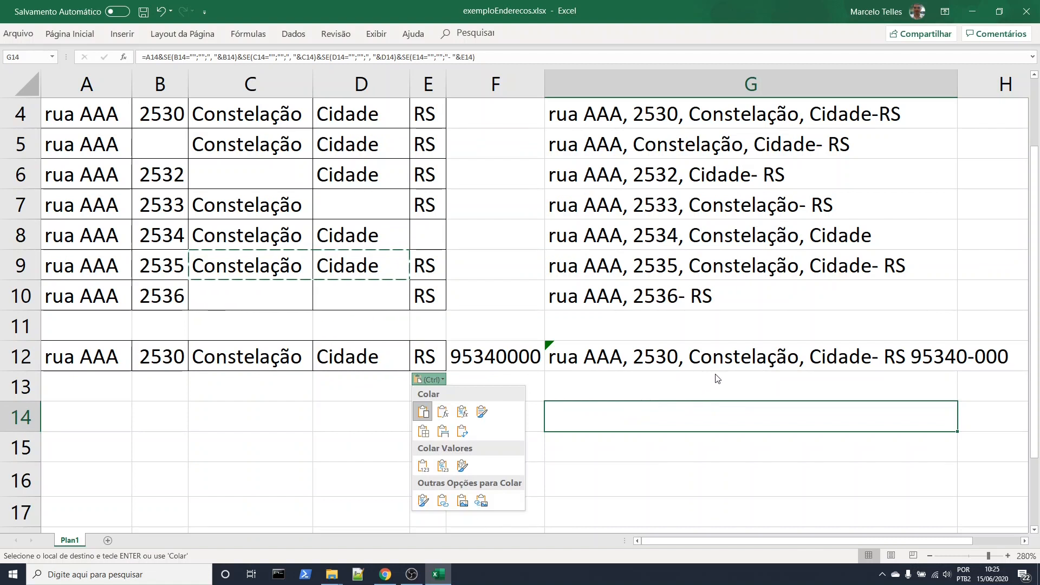
pyautogui.press('ctrl')
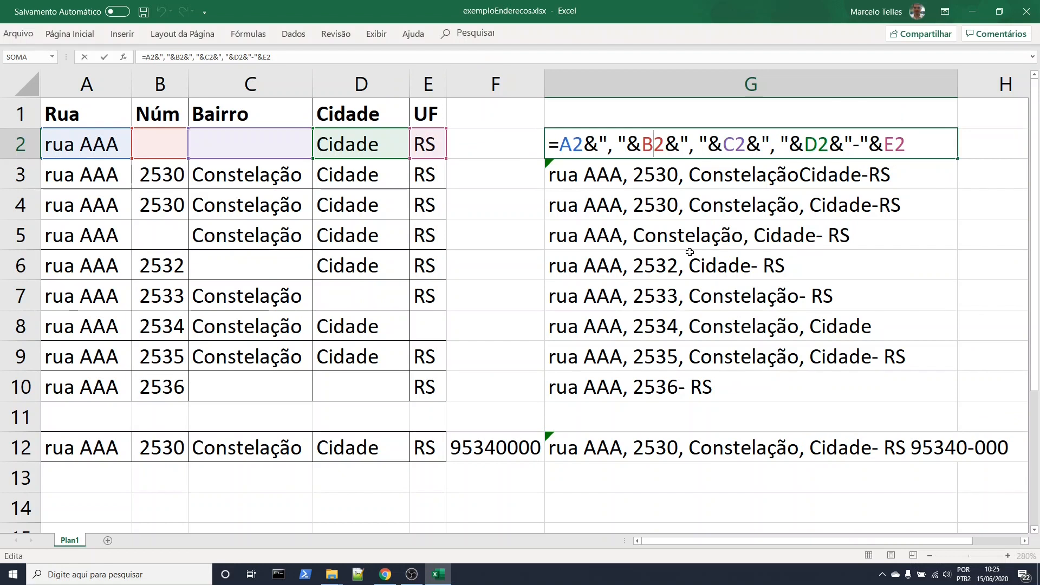
pyautogui.press('Escape')
# Examine the concatenation formulas in G2, G3, G5 and G12 one after another, leaving them unedited
pyautogui.doubleClick(667, 148)
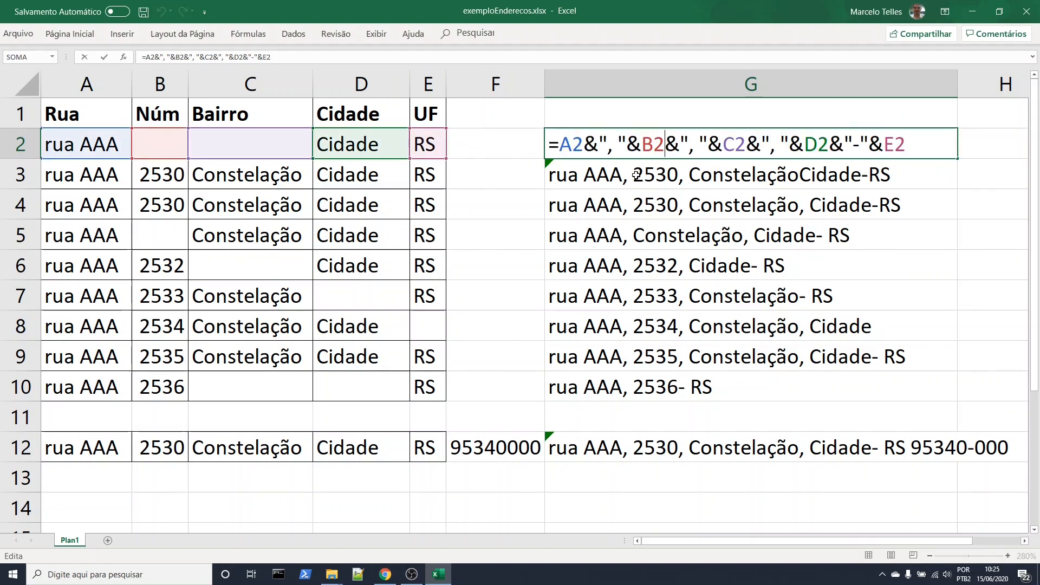
pyautogui.doubleClick(637, 175)
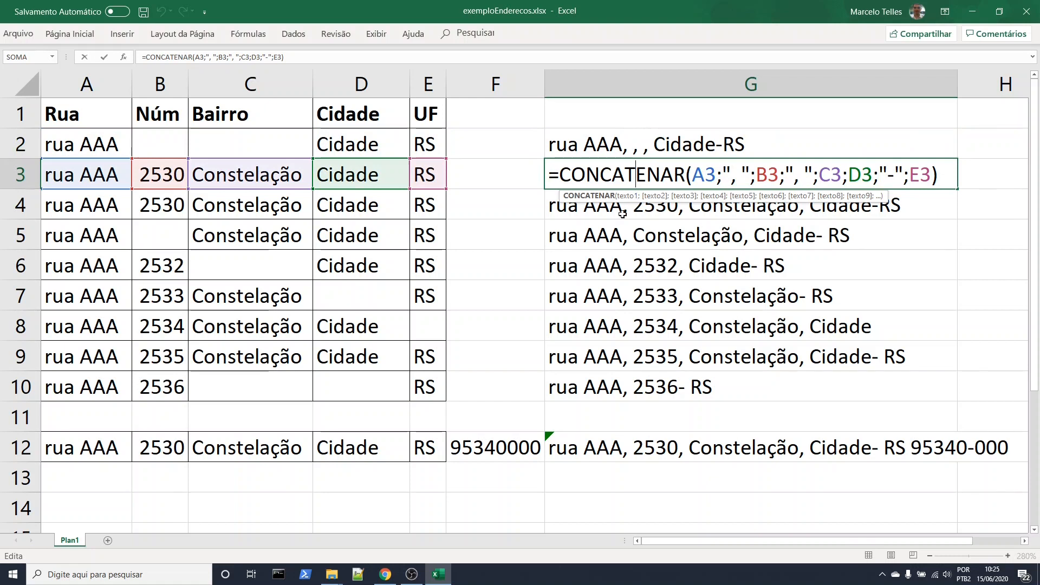
pyautogui.press('Escape')
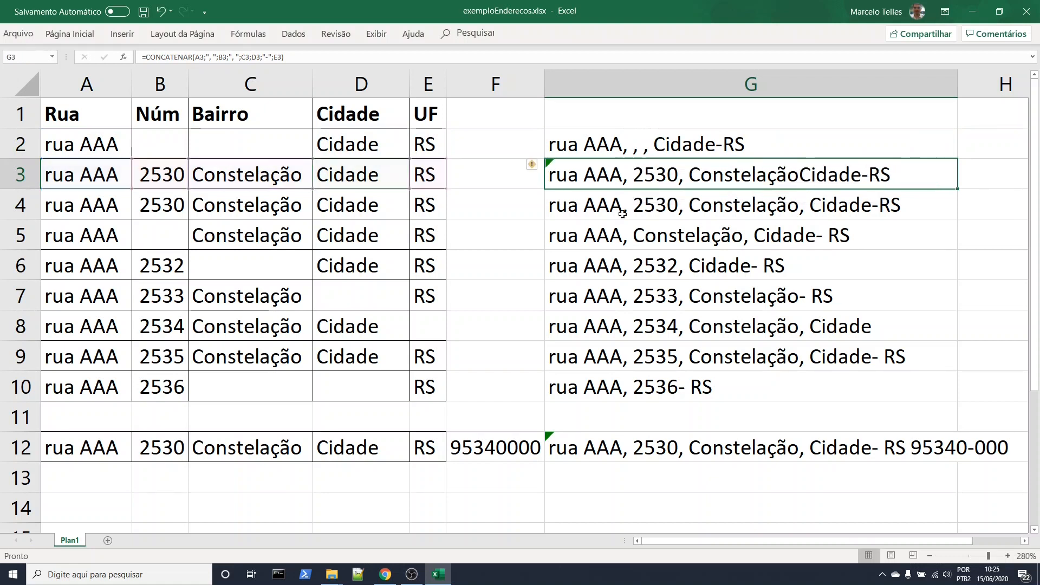
pyautogui.doubleClick(627, 240)
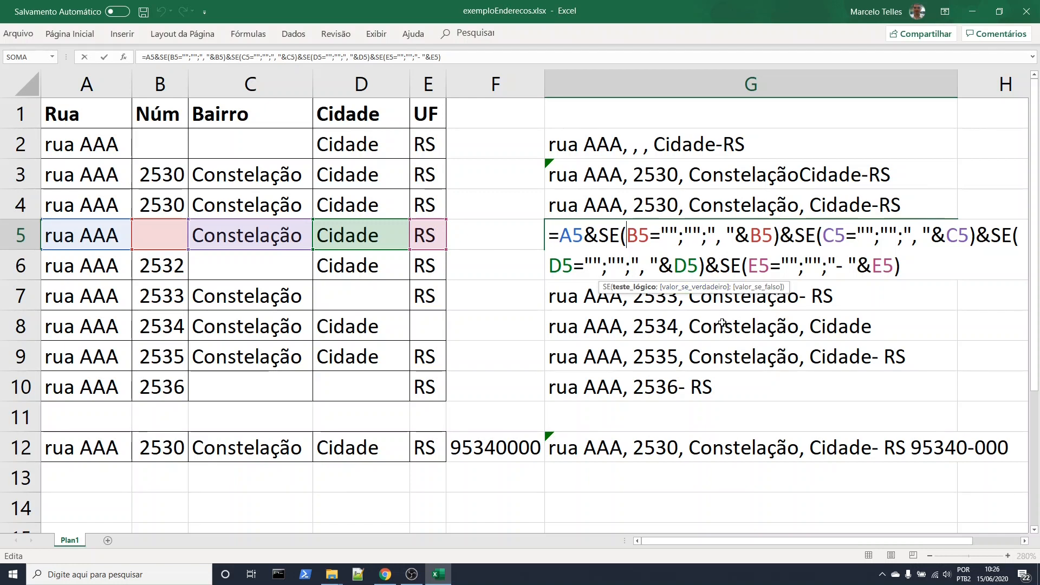
pyautogui.press('Escape')
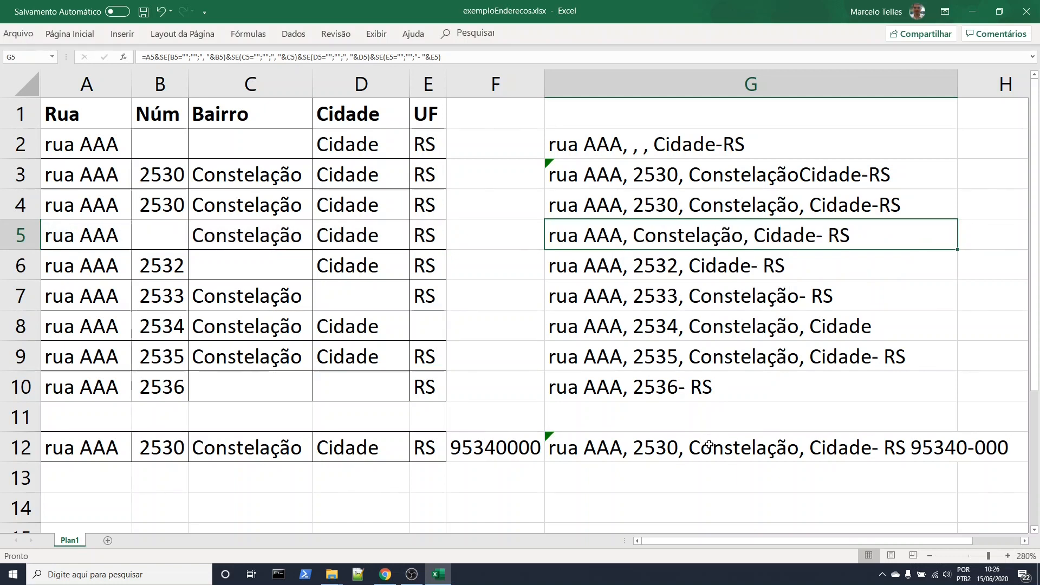
pyautogui.doubleClick(707, 445)
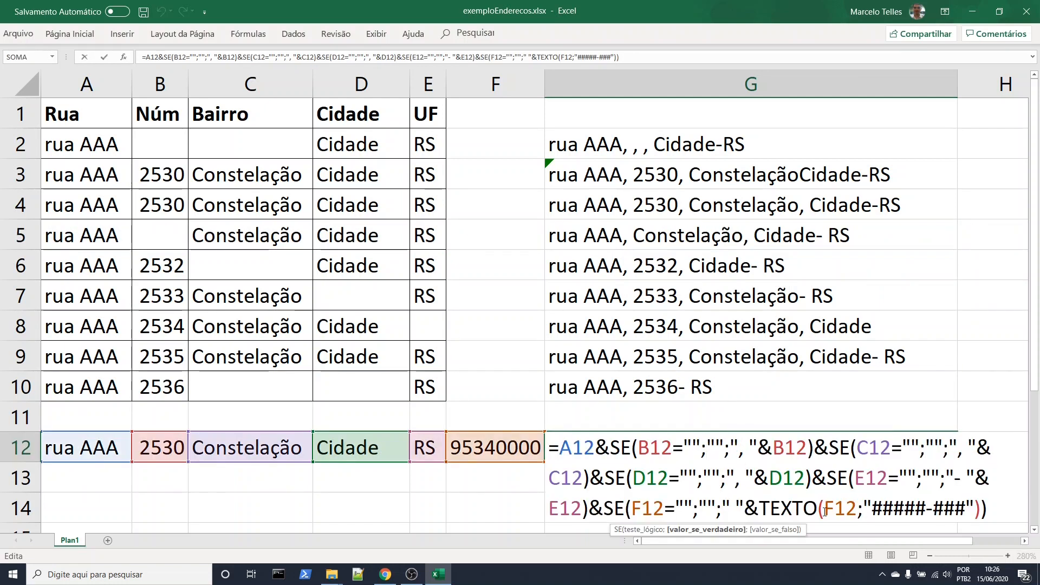